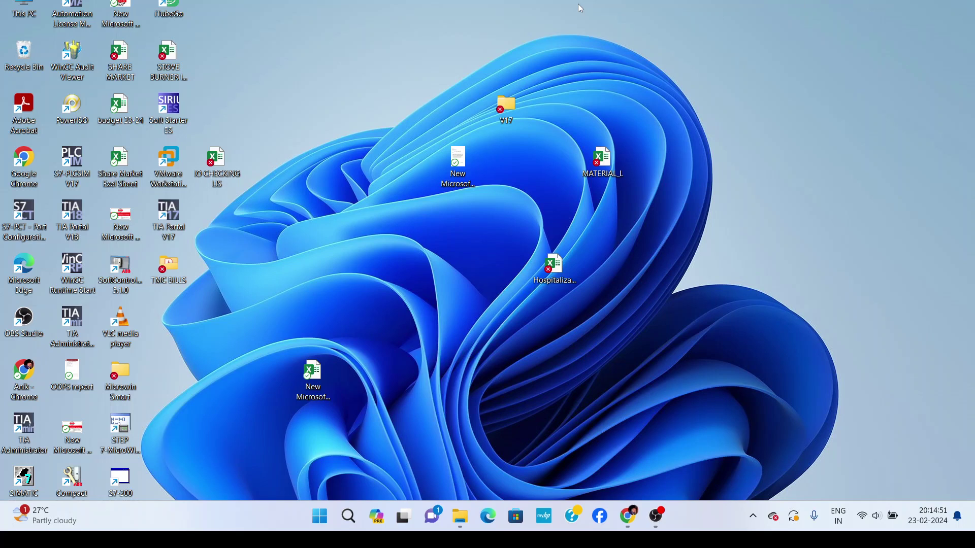
# Launch TIA Portal V18, open the existing project Simocode_3 and show it in the project view.
pyautogui.doubleClick(73, 220)
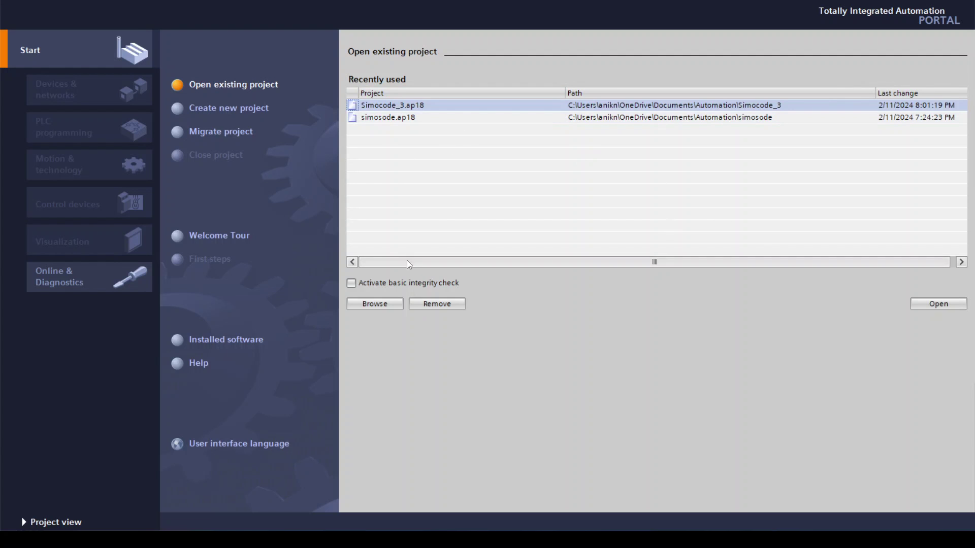
pyautogui.click(932, 307)
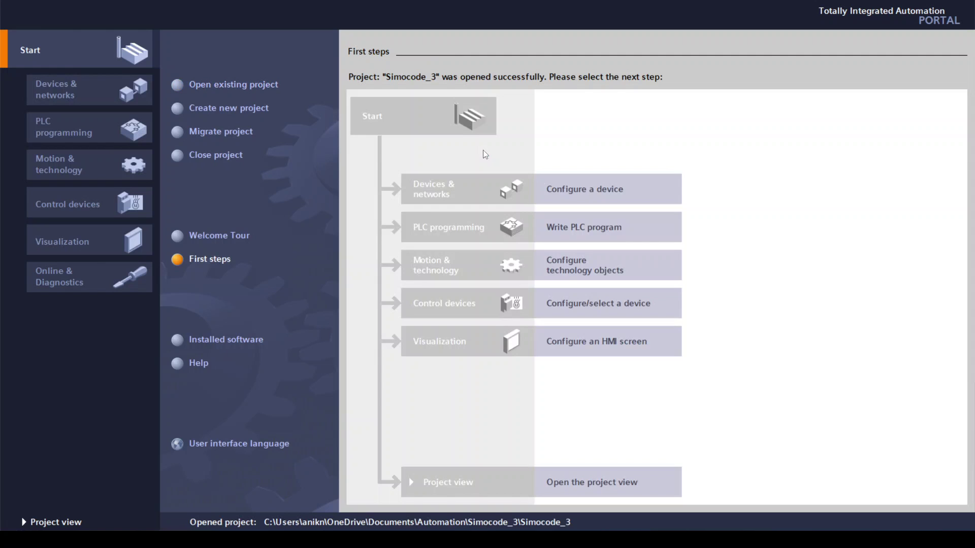
pyautogui.click(65, 521)
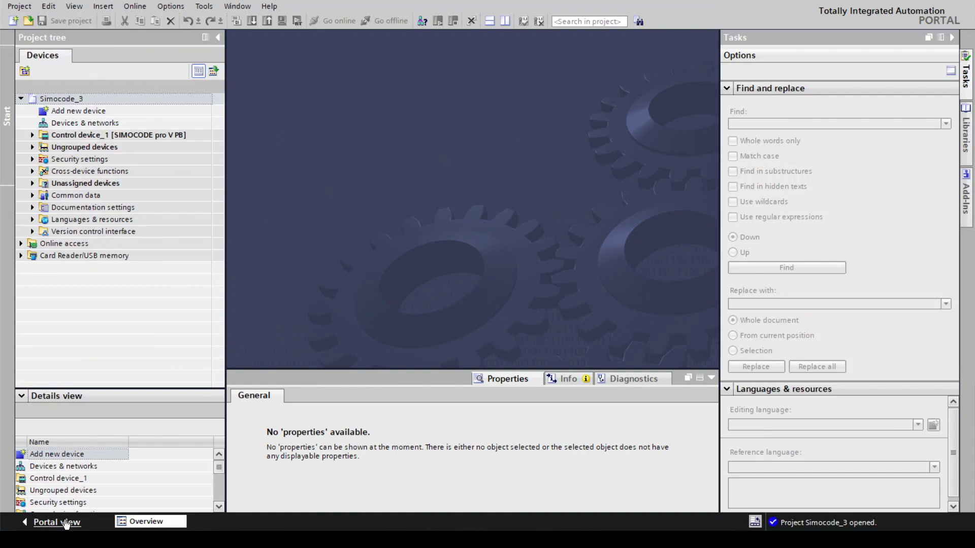
# Delete the existing Control device_1 [SIMOCODE pro V PB] from the project.
pyautogui.click(74, 138)
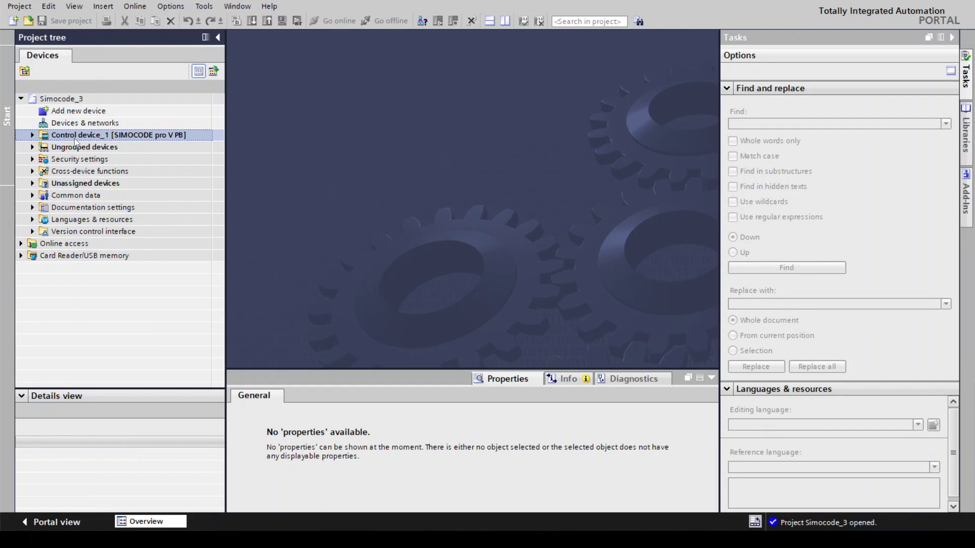
pyautogui.doubleClick(73, 136)
pyautogui.press('Delete')
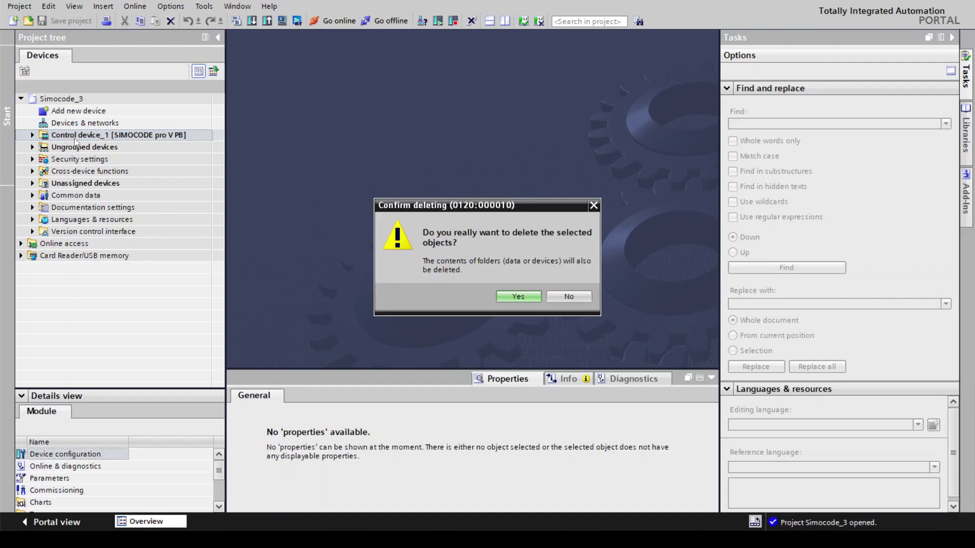
pyautogui.click(505, 296)
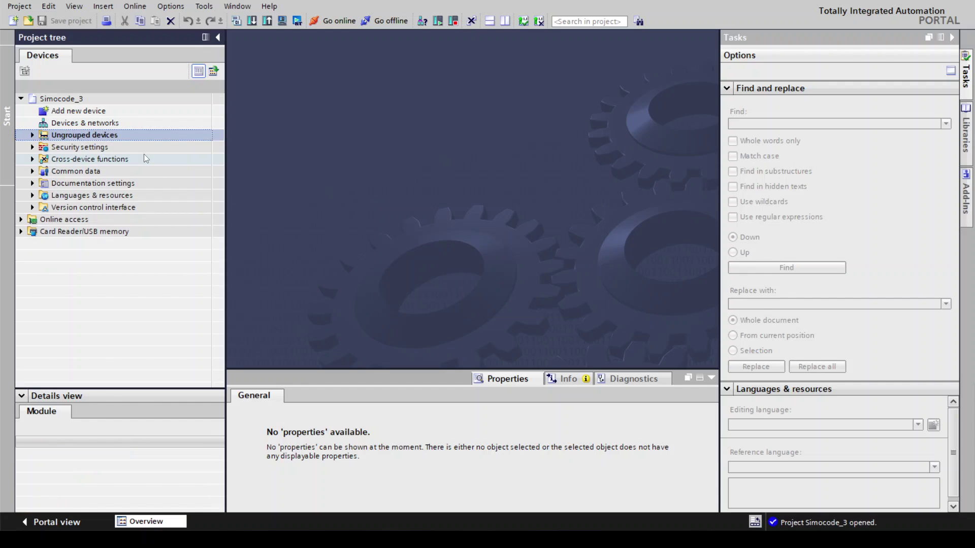
# Start adding a new control device and select the SIMOCODE pro V PB basic unit 3UF7 010-1A*00-0.
pyautogui.doubleClick(118, 113)
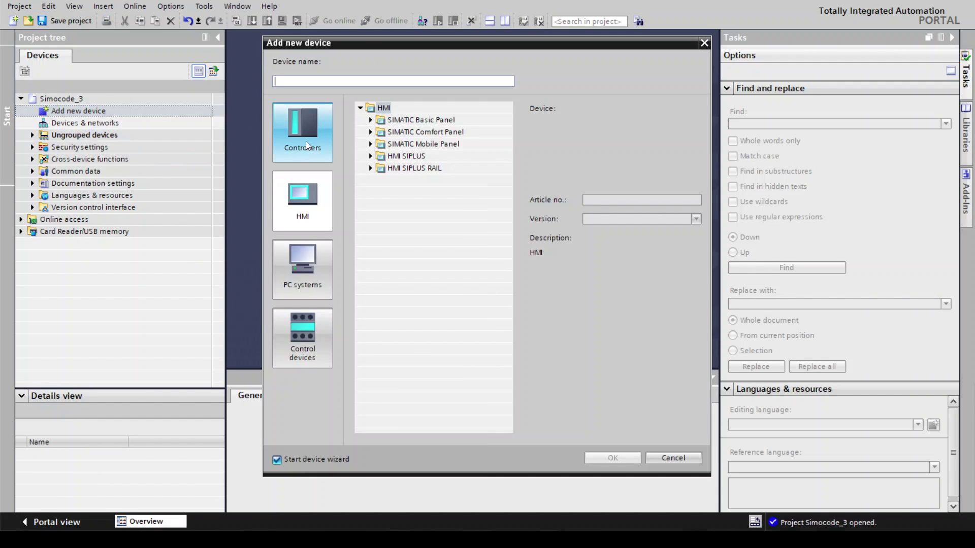
pyautogui.click(320, 337)
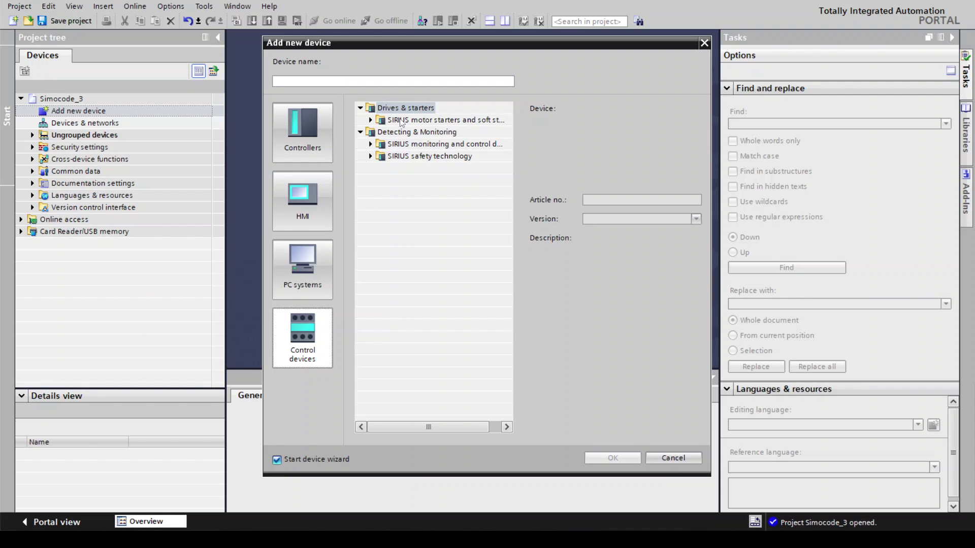
pyautogui.click(371, 122)
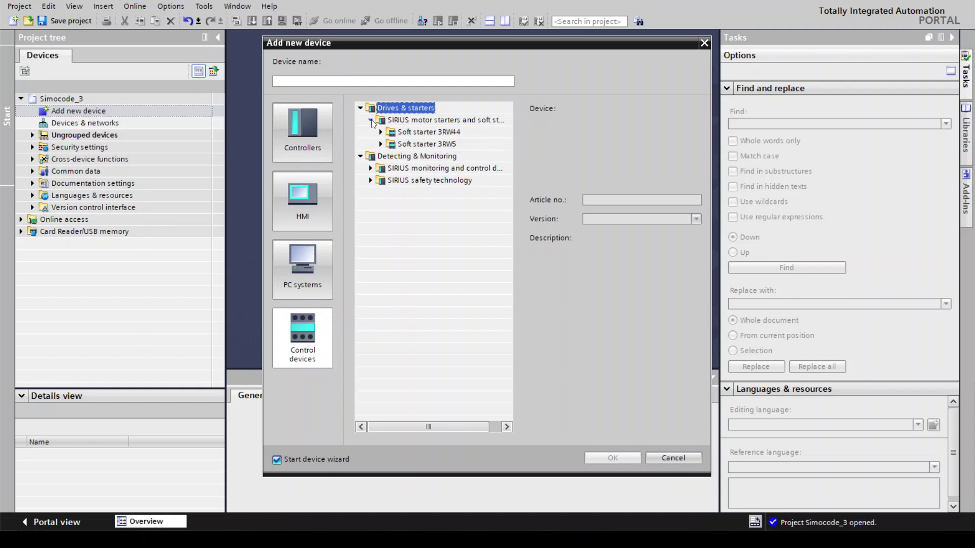
pyautogui.click(371, 121)
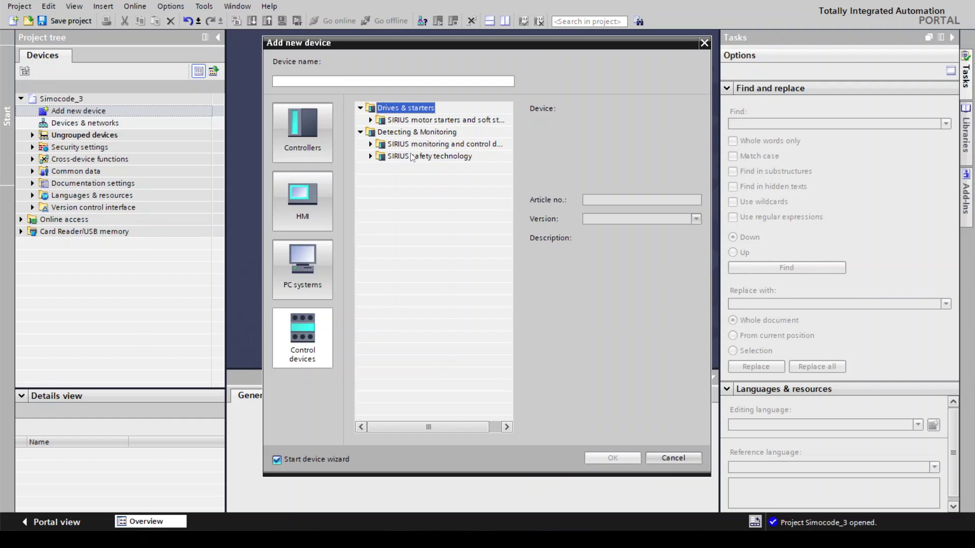
pyautogui.click(370, 145)
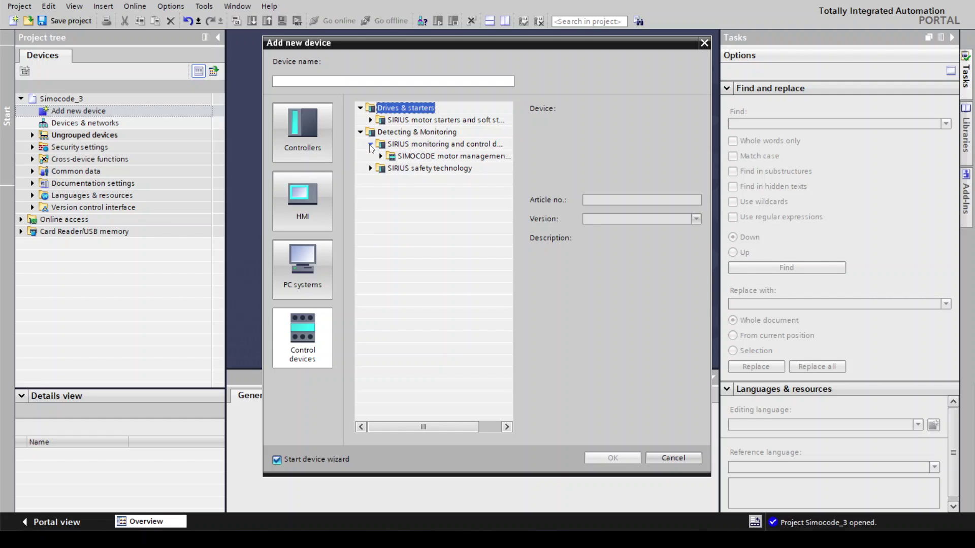
pyautogui.click(380, 156)
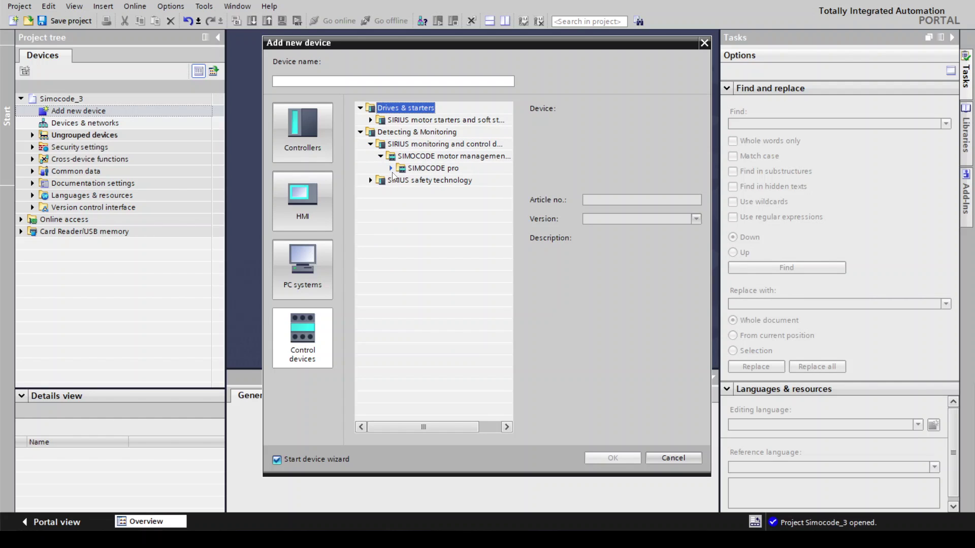
pyautogui.click(391, 168)
pyautogui.click(401, 181)
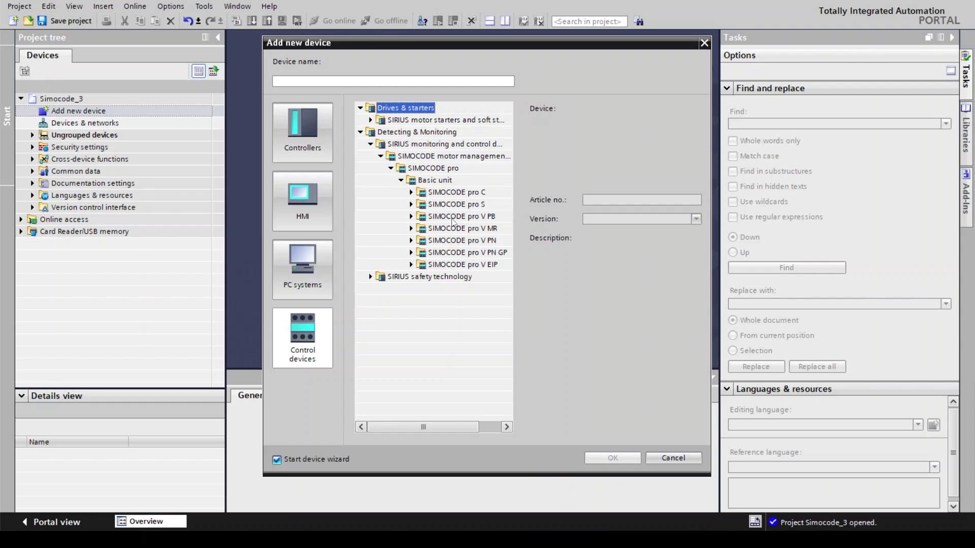
pyautogui.click(412, 217)
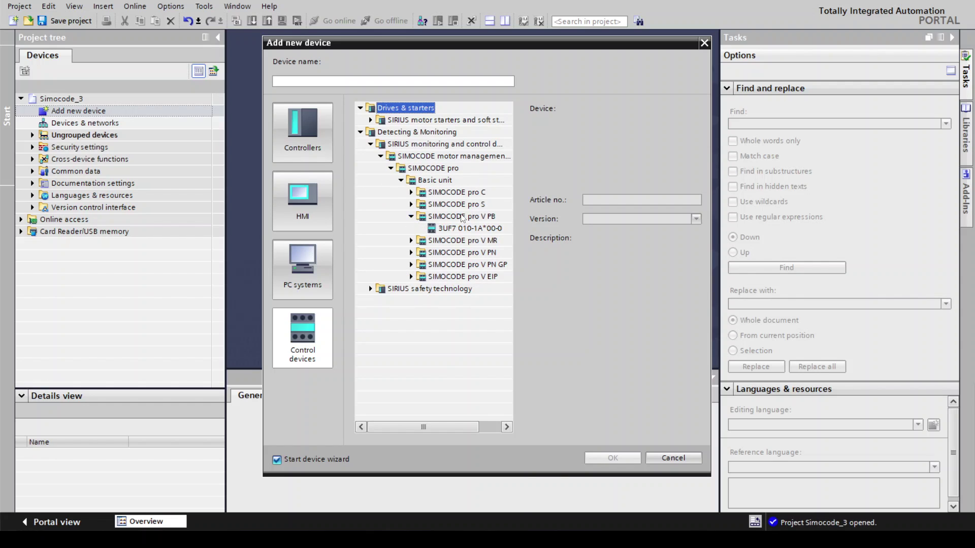
pyautogui.click(471, 228)
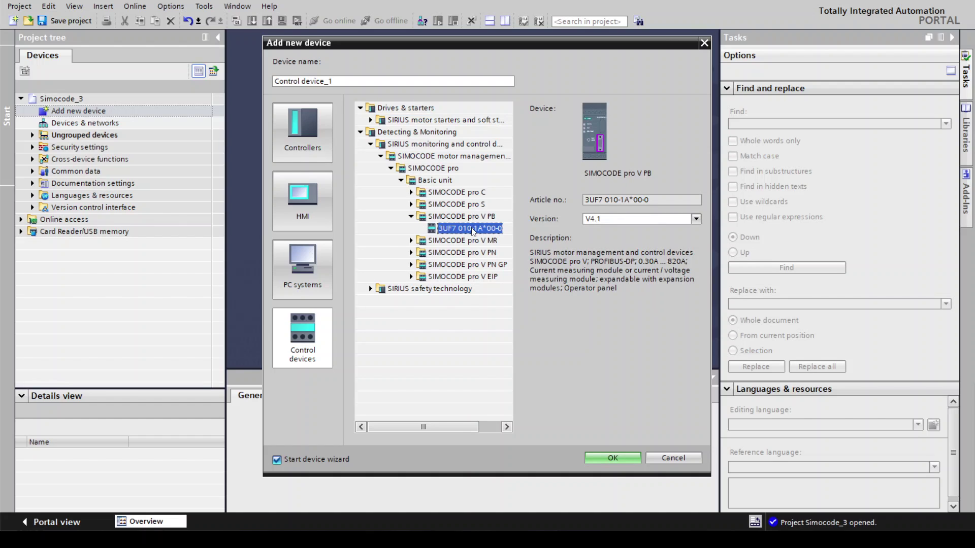
# Examine the SIMOCODE pro S basic unit 3UF7 020-1A*01-0 and the article variants offered for pro C and pro V MR.
pyautogui.click(411, 205)
pyautogui.click(459, 217)
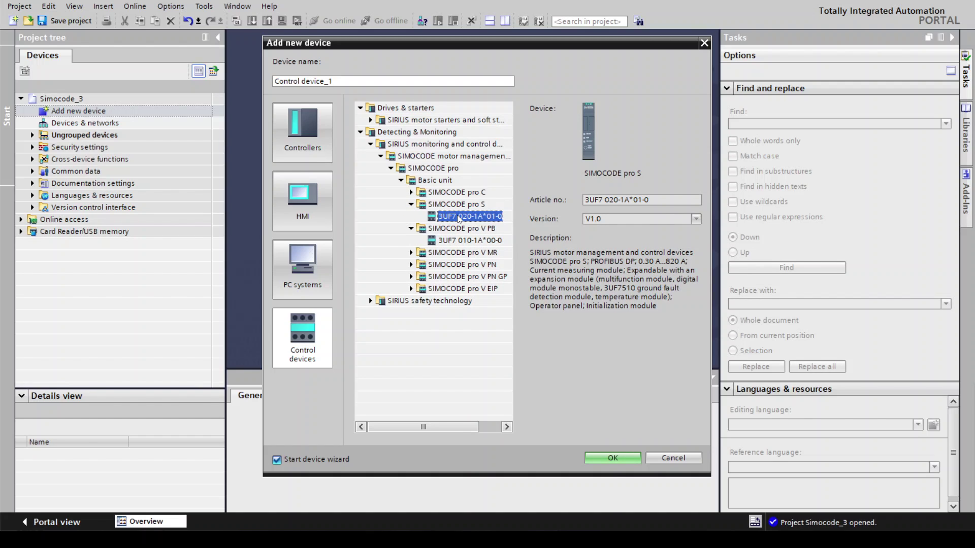
pyautogui.click(411, 192)
pyautogui.click(411, 264)
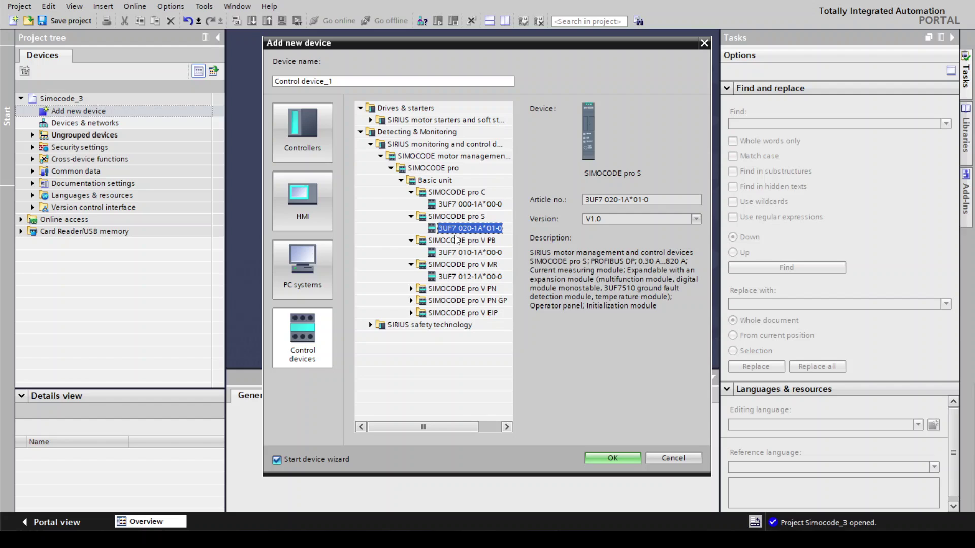
# Add the SIMOCODE pro V PB basic unit 3UF7 010-1A*00-0 in version V4.1 as the new device.
pyautogui.click(476, 253)
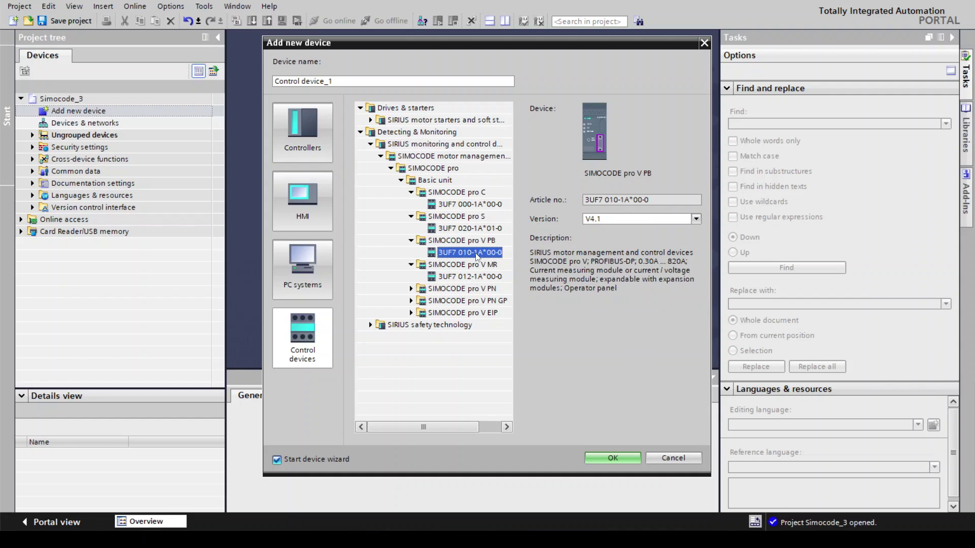
pyautogui.click(696, 219)
pyautogui.click(696, 219)
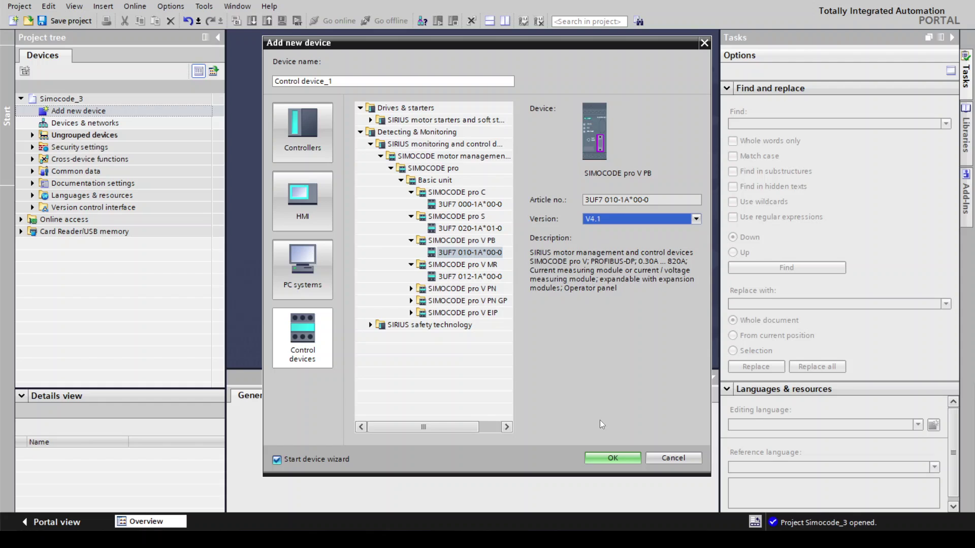
pyautogui.click(613, 455)
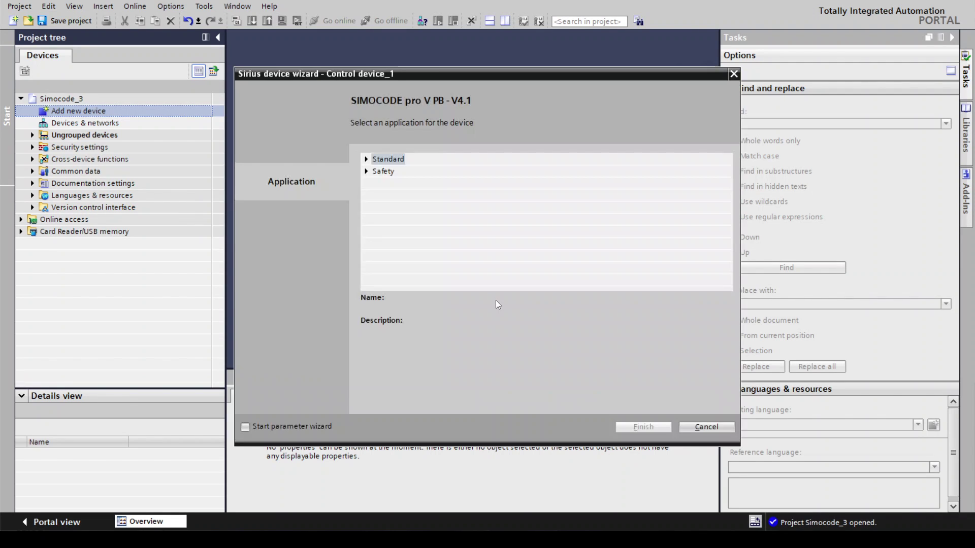
# Choose the standard Direct starter application, enable starting the parameter wizard, and finish the device wizard.
pyautogui.click(366, 159)
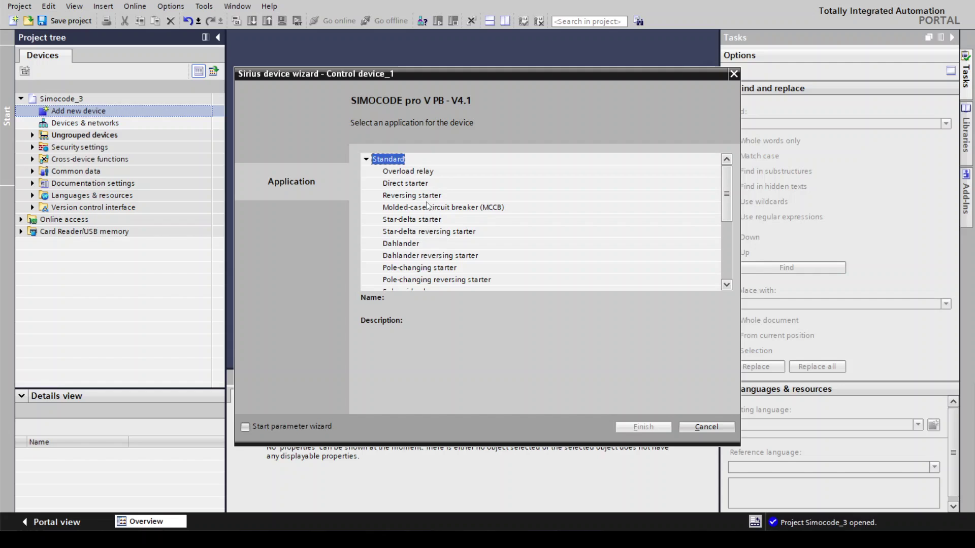
pyautogui.click(416, 185)
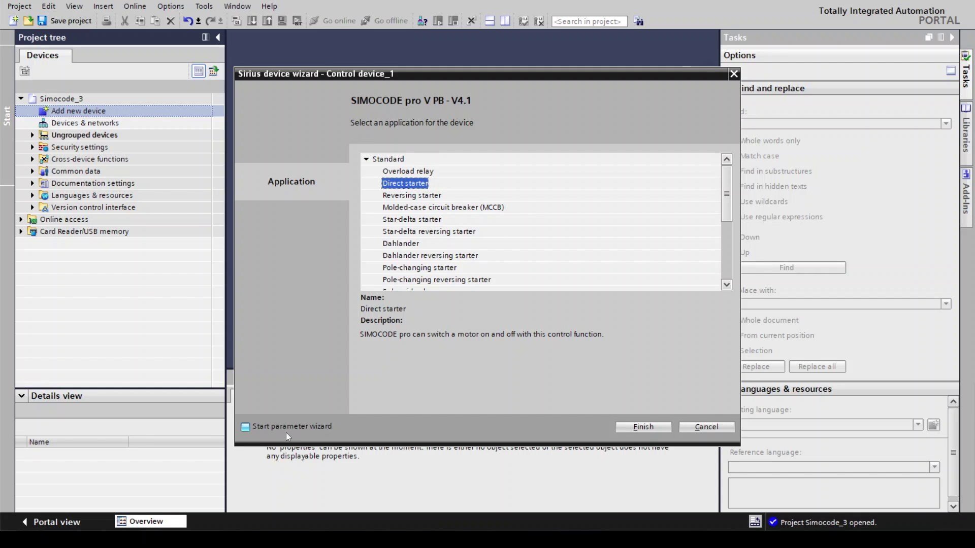
pyautogui.click(246, 427)
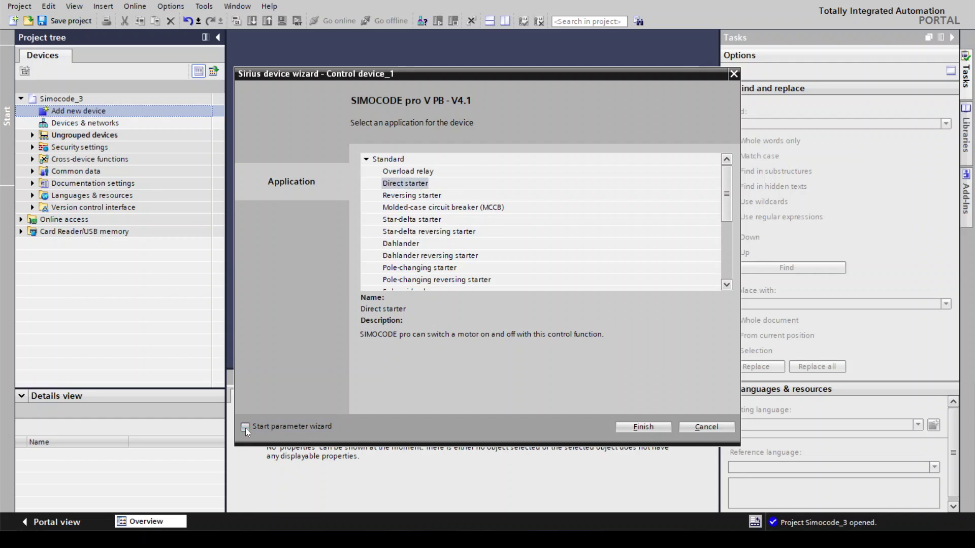
pyautogui.click(623, 426)
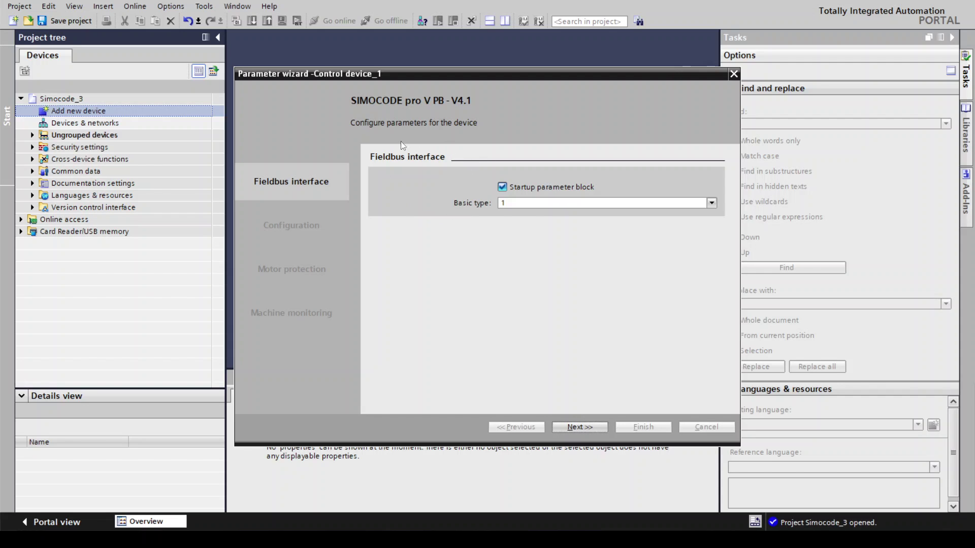
# Accept basic type 1 for the fieldbus interface and the Direct starter control function, and continue to the motor protection settings.
pyautogui.click(713, 205)
pyautogui.click(714, 205)
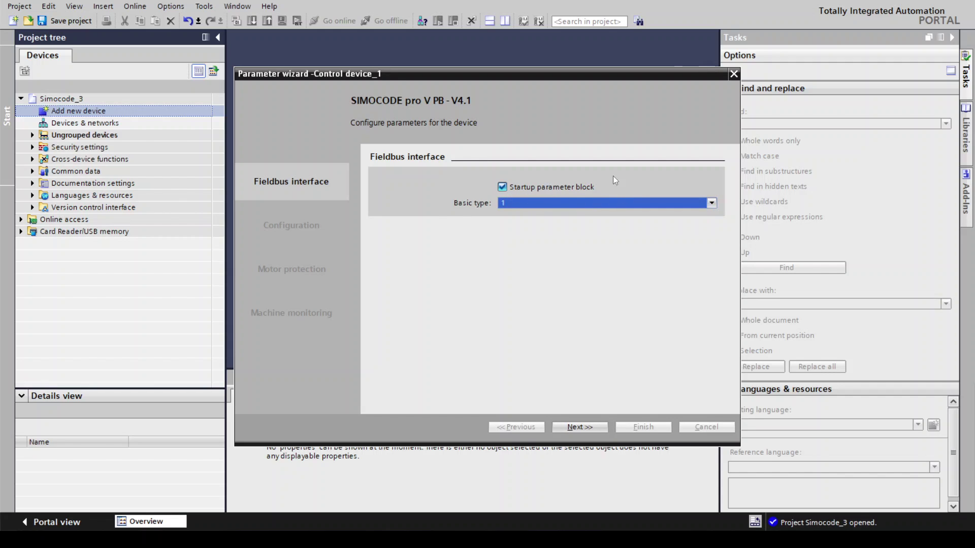
pyautogui.click(712, 203)
pyautogui.click(712, 204)
pyautogui.click(561, 430)
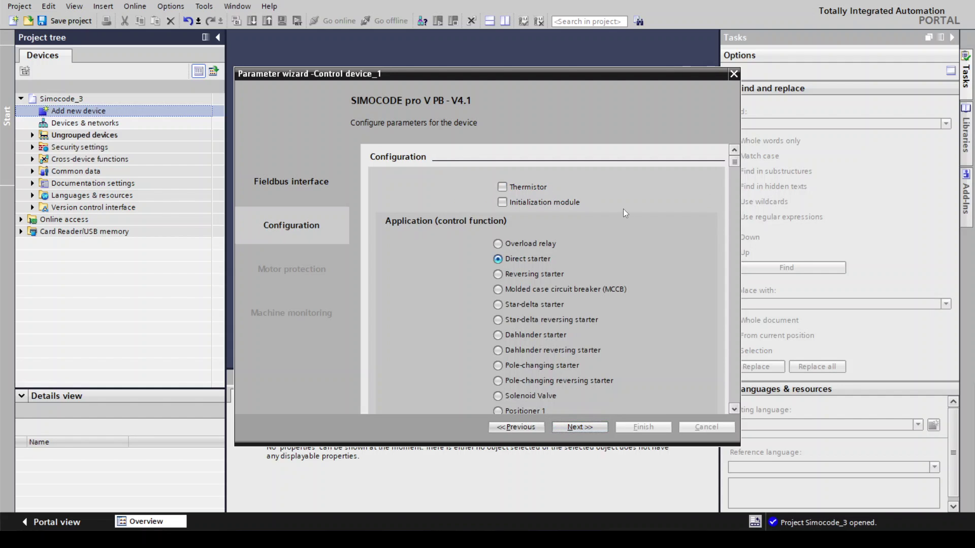
pyautogui.moveTo(733, 161); pyautogui.dragTo(724, 190)
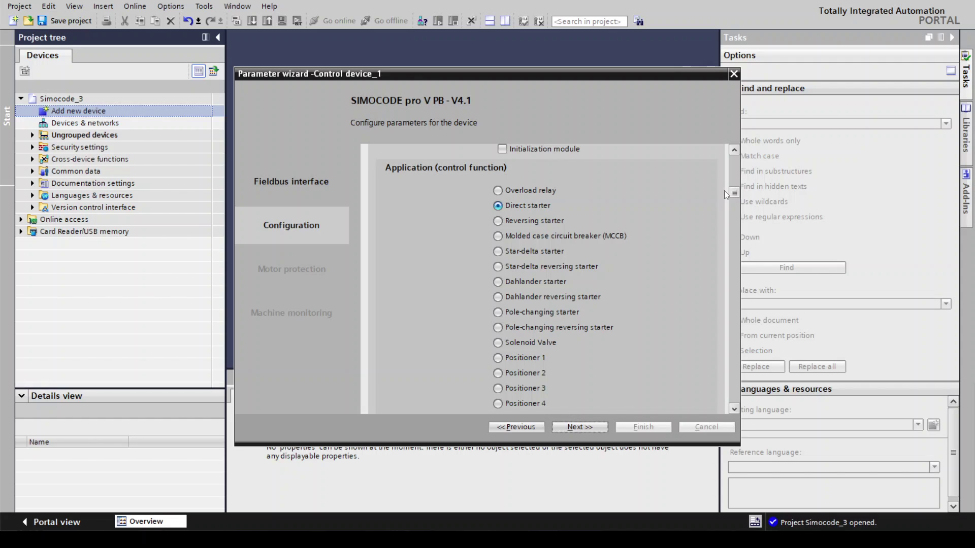
pyautogui.click(587, 428)
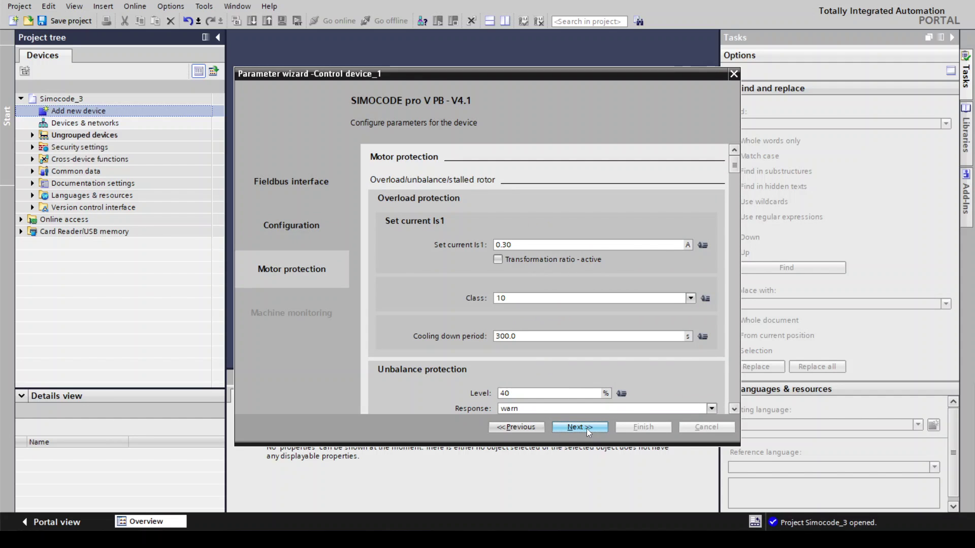
# Set the overload protection current Is1 to 2 A and keep the trip class at 10.
pyautogui.click(531, 247)
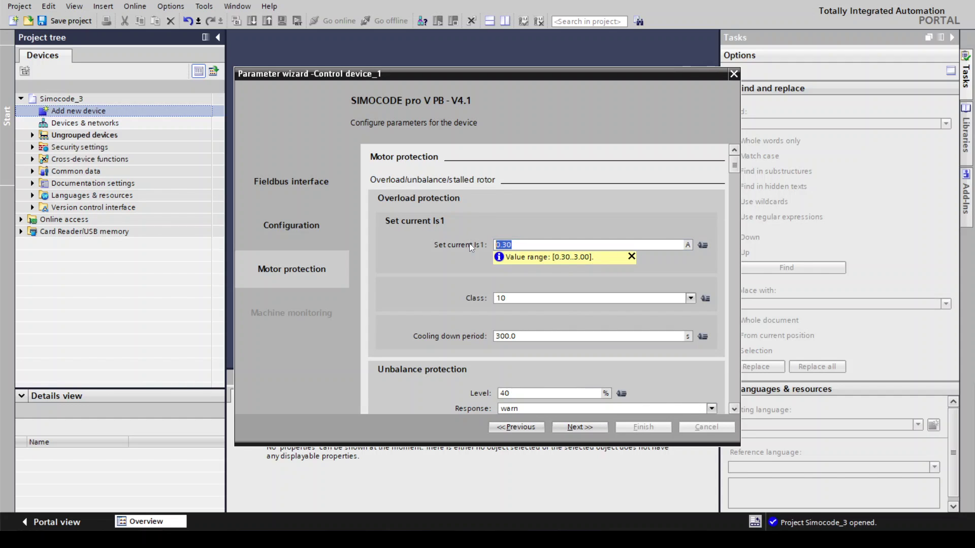
pyautogui.write('10')
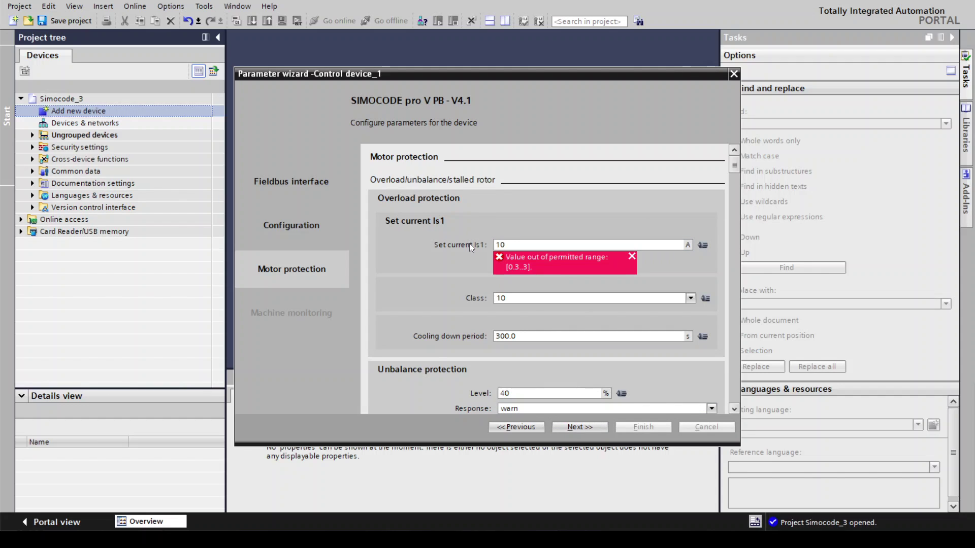
pyautogui.doubleClick(500, 245)
pyautogui.write('2')
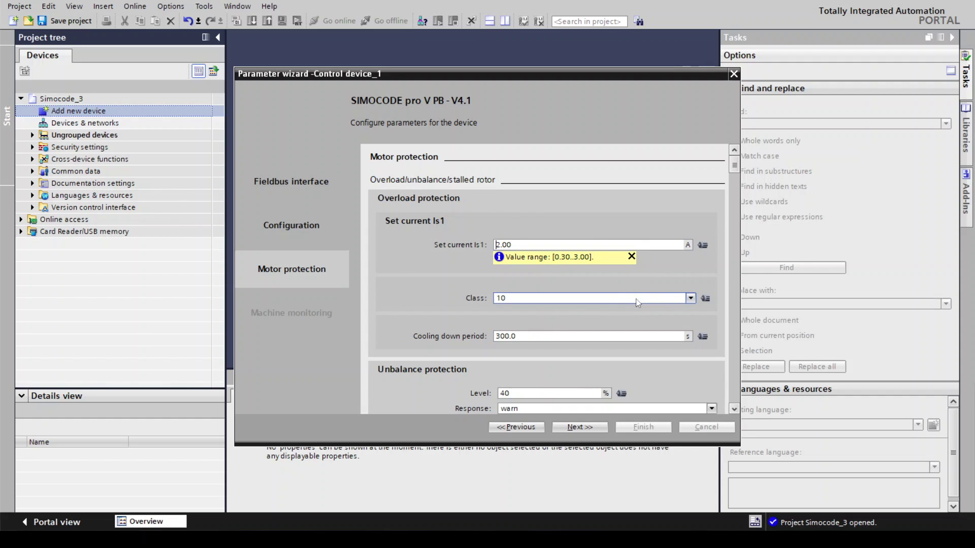
pyautogui.click(690, 299)
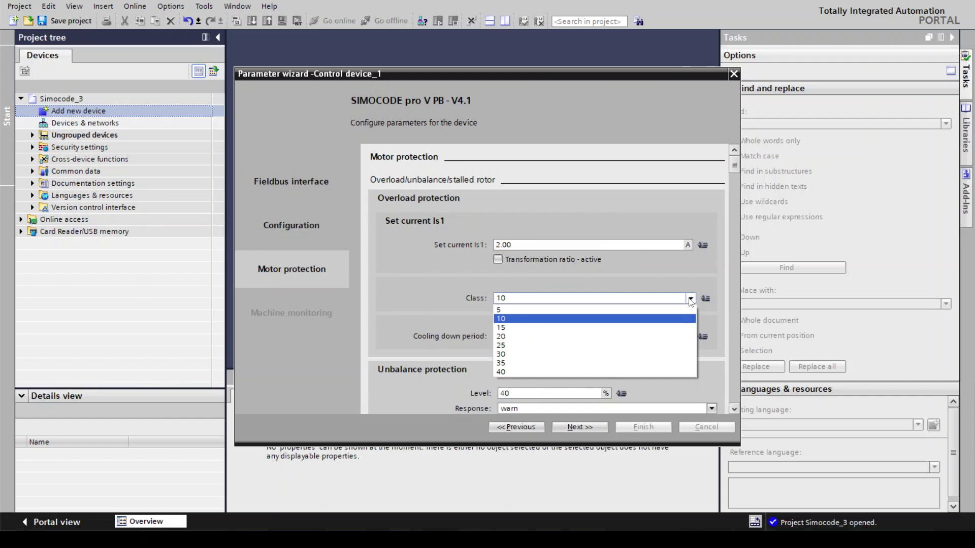
pyautogui.click(691, 299)
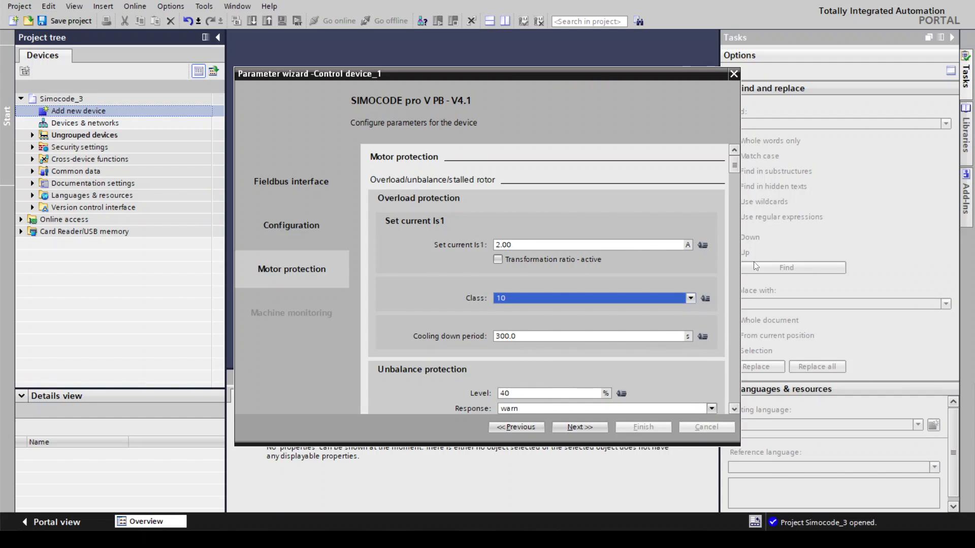
# Set the unbalance protection level to 10 % and its response to trip.
pyautogui.moveTo(734, 165); pyautogui.dragTo(743, 266)
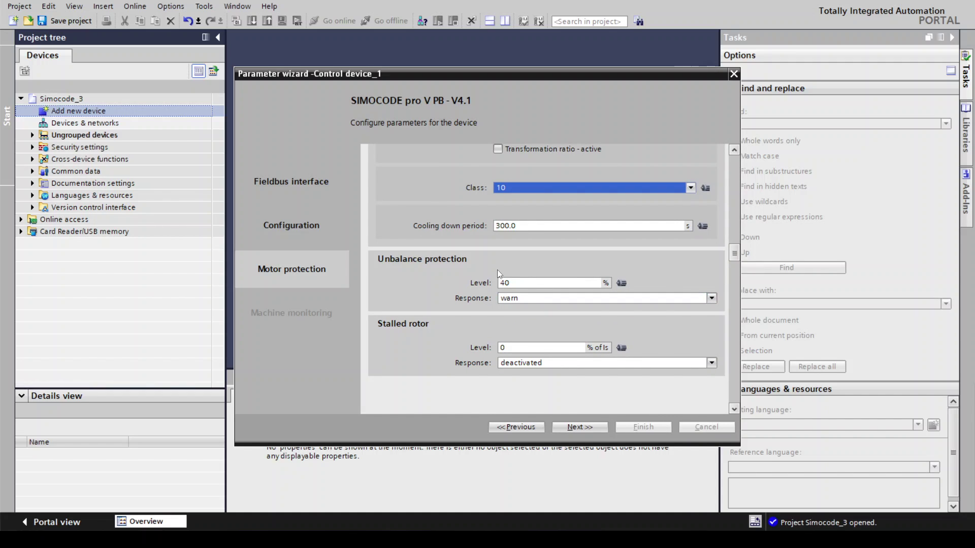
pyautogui.click(513, 283)
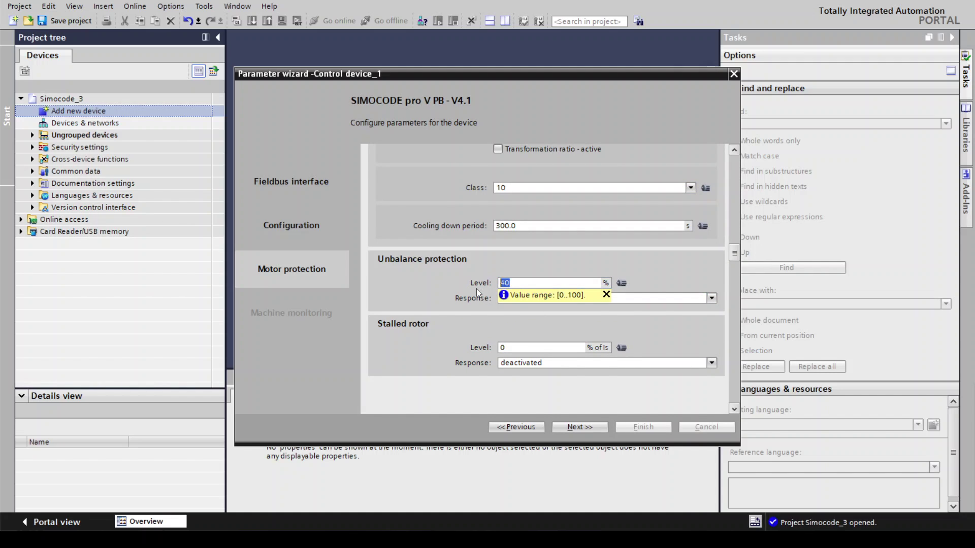
pyautogui.write('10')
pyautogui.click(629, 302)
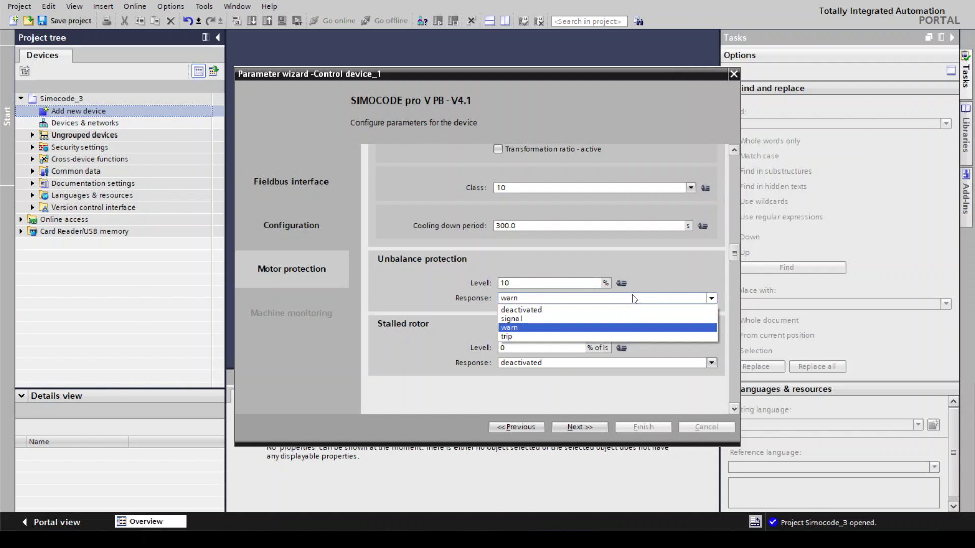
pyautogui.click(550, 336)
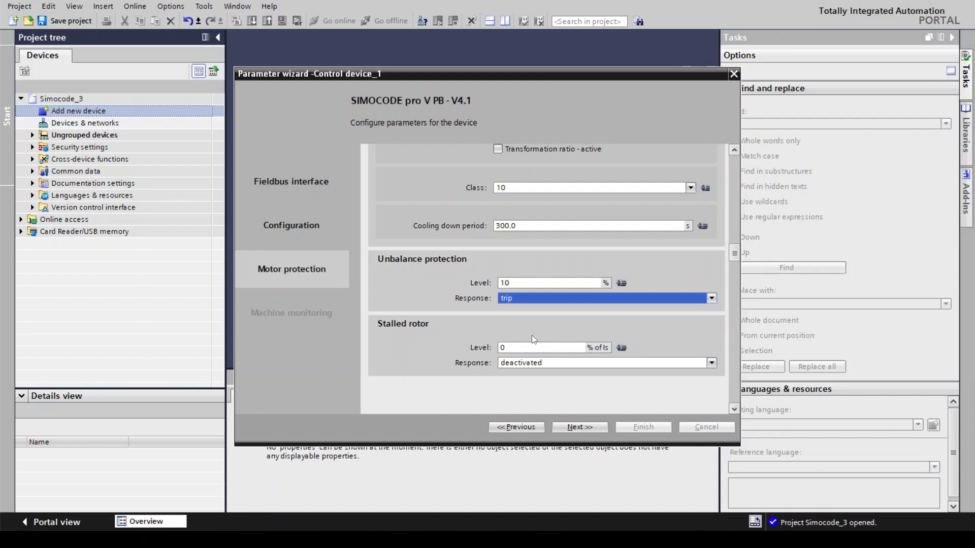
# Try the deactivated, signal and warn responses for unbalance protection, and set the response back to trip.
pyautogui.click(711, 299)
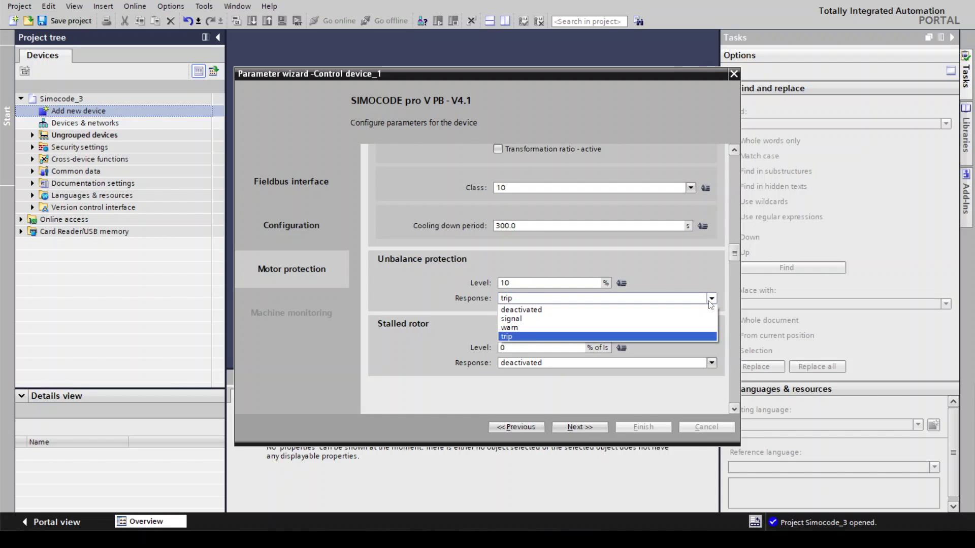
pyautogui.click(665, 310)
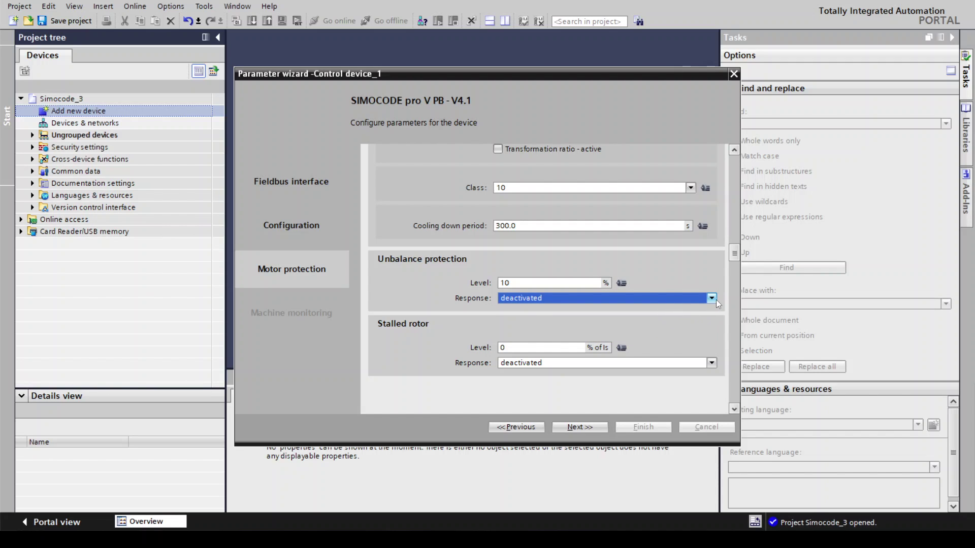
pyautogui.click(713, 300)
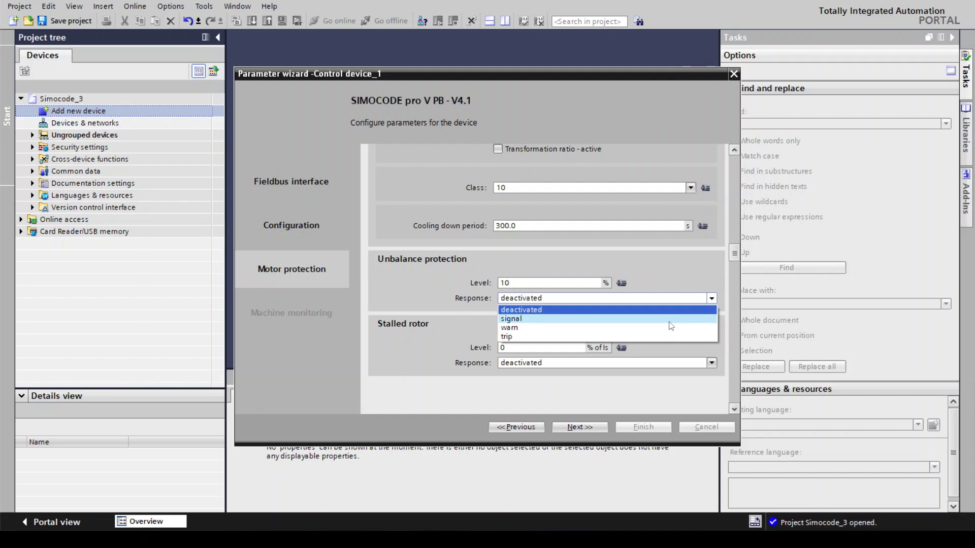
pyautogui.click(669, 321)
pyautogui.click(713, 300)
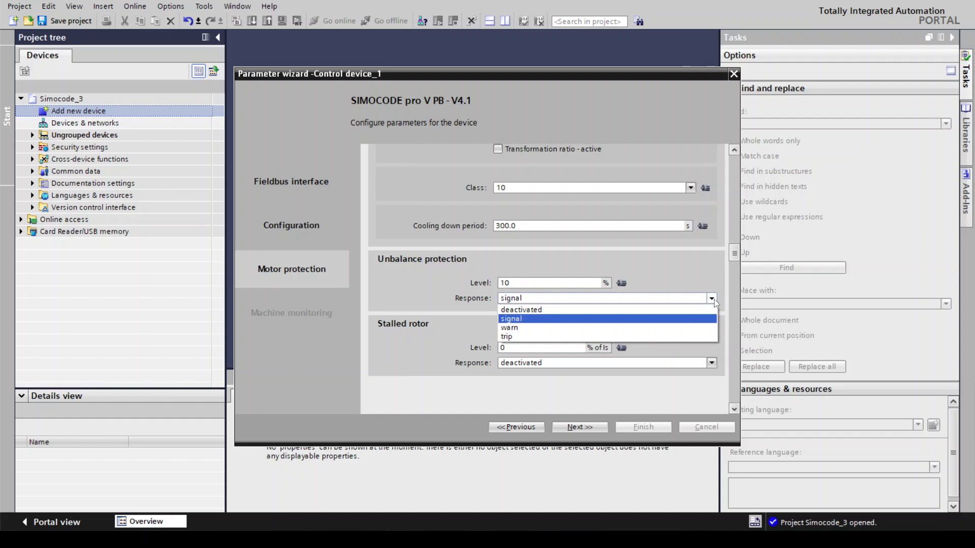
pyautogui.click(658, 328)
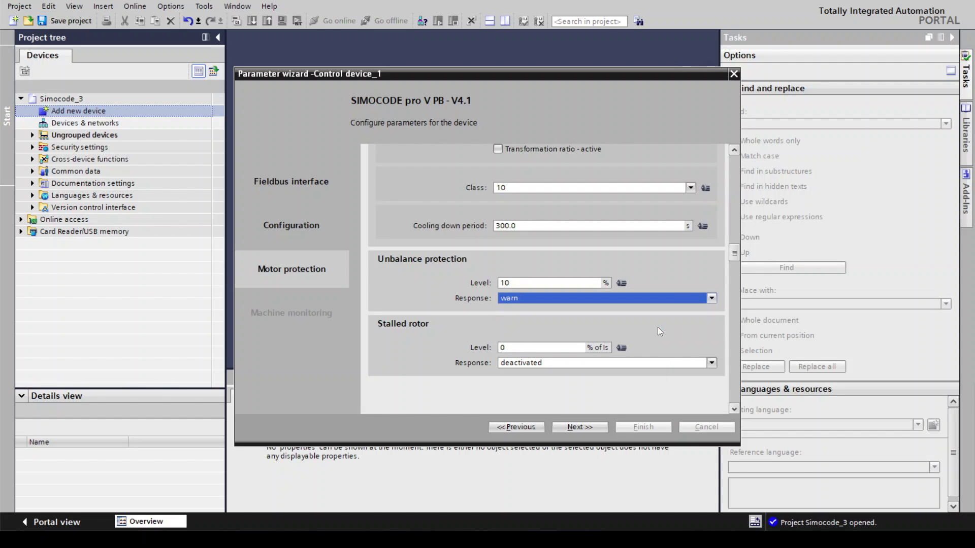
pyautogui.click(712, 298)
pyautogui.click(641, 336)
# Set the stalled rotor level to 200 % of Is with the response warn, and continue to the machine monitoring settings.
pyautogui.click(566, 349)
pyautogui.write('200')
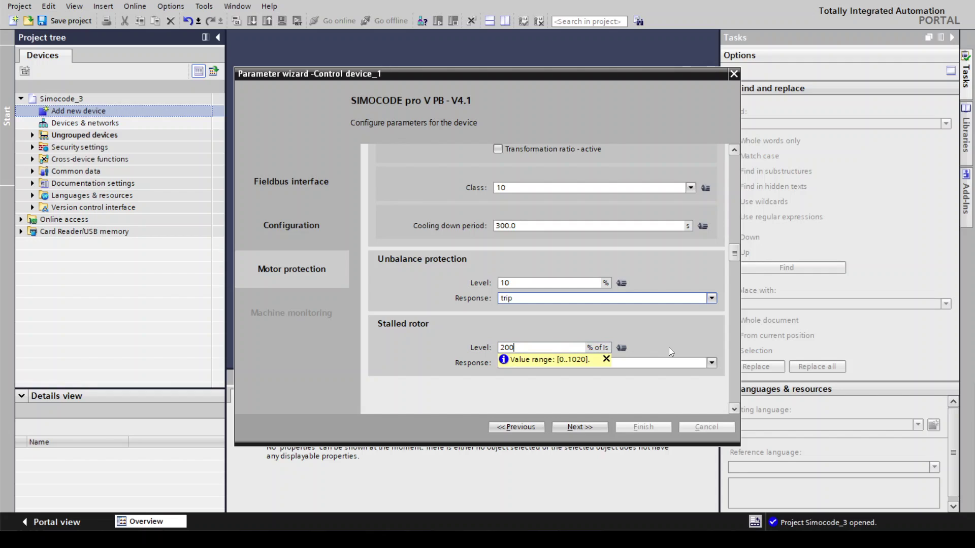
pyautogui.click(658, 363)
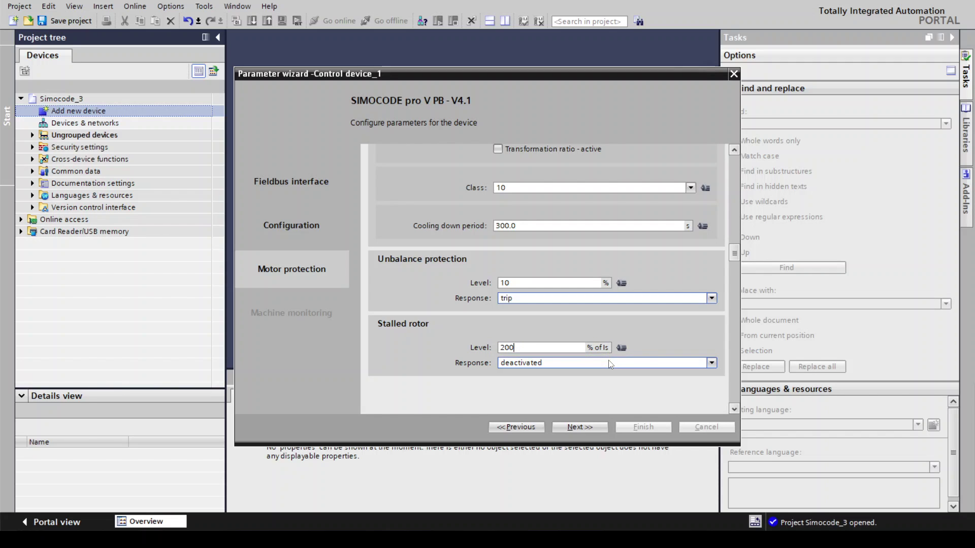
pyautogui.click(662, 363)
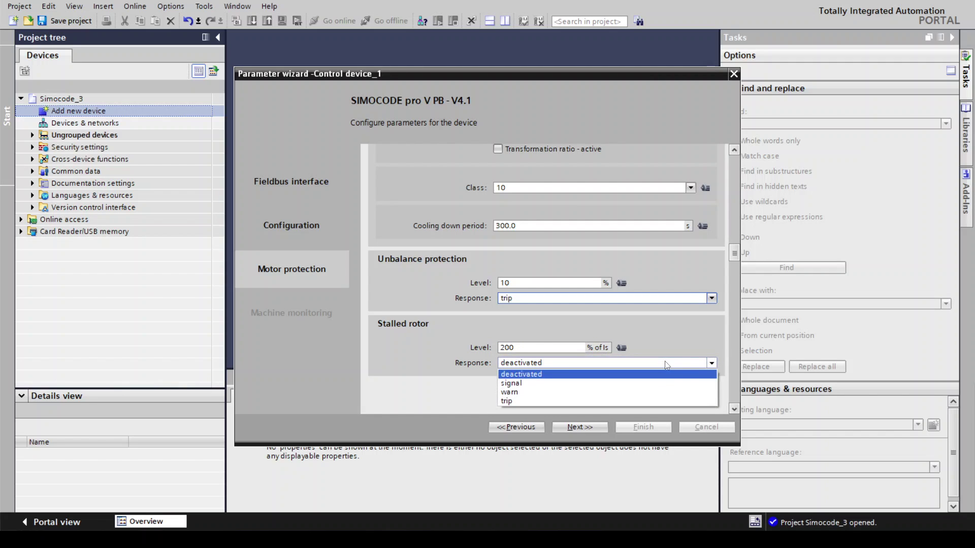
pyautogui.click(584, 393)
pyautogui.click(634, 366)
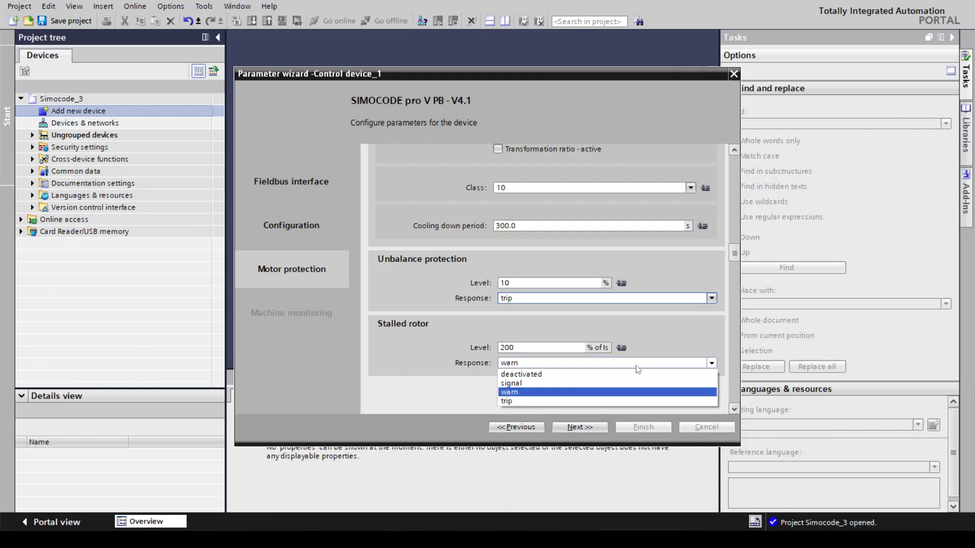
pyautogui.click(586, 424)
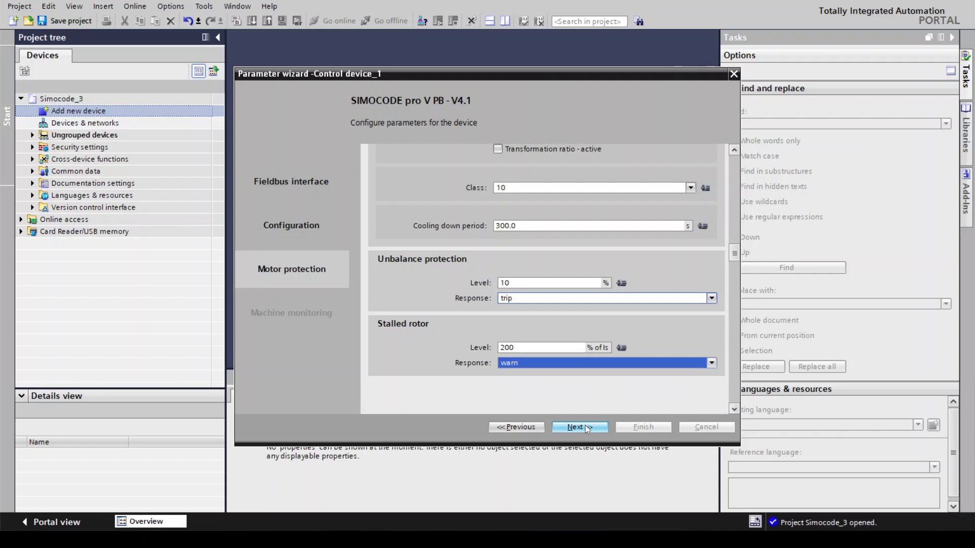
pyautogui.click(585, 425)
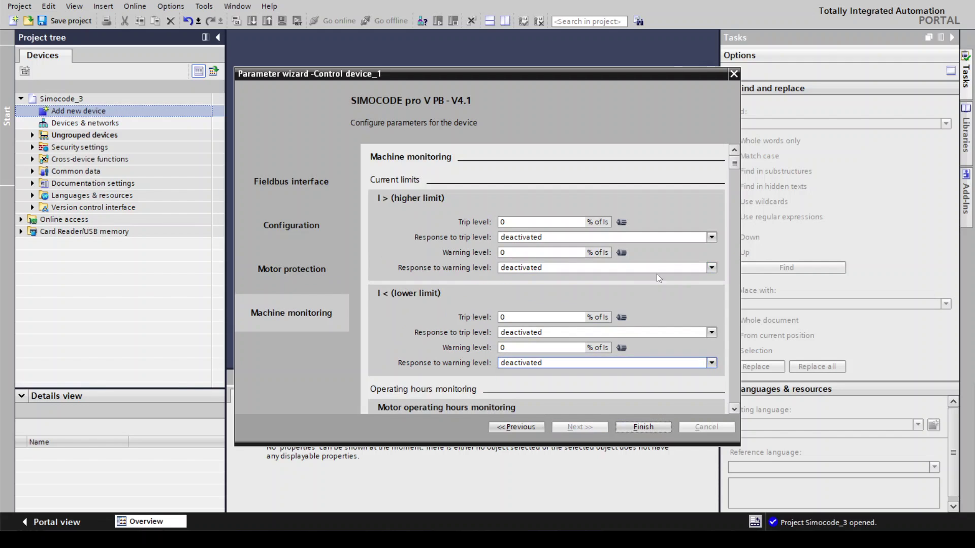
# For the higher current limit, set the trip level to 108 % of Is, the trip response to trip and the warning response to warn.
pyautogui.click(551, 222)
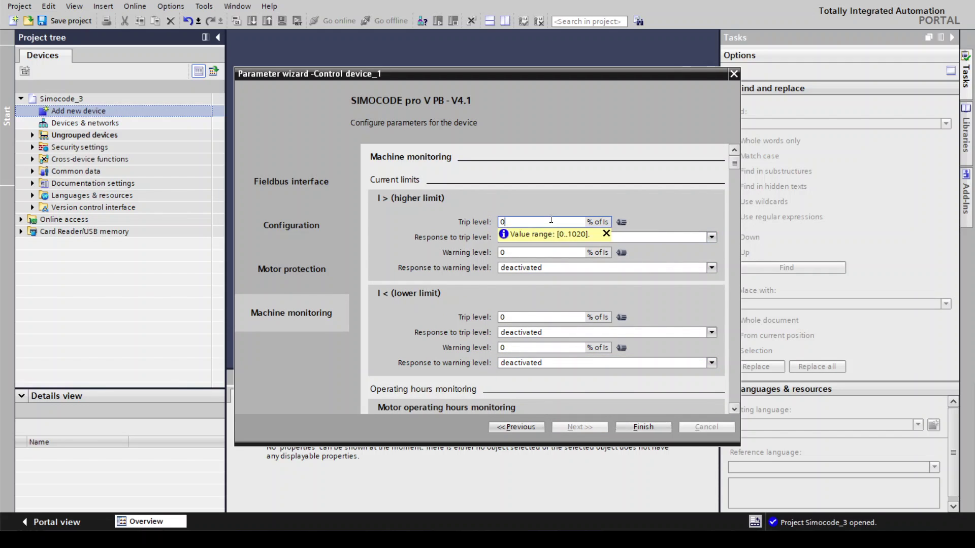
pyautogui.write('1')
pyautogui.press('BackSpace')
pyautogui.write('22')
pyautogui.press('BackSpace')
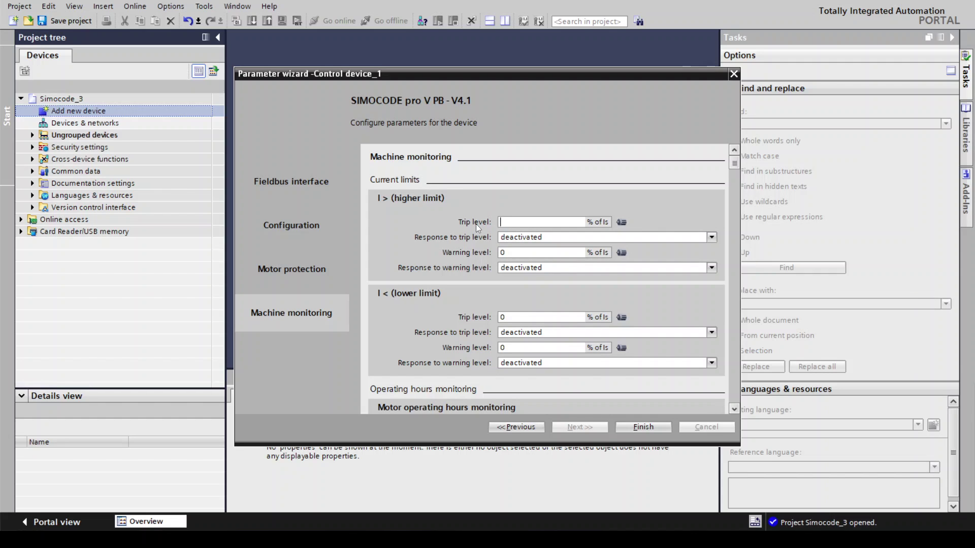
pyautogui.press('BackSpace')
pyautogui.write('101')
pyautogui.press('BackSpace')
pyautogui.press('BackSpace')
pyautogui.write('08')
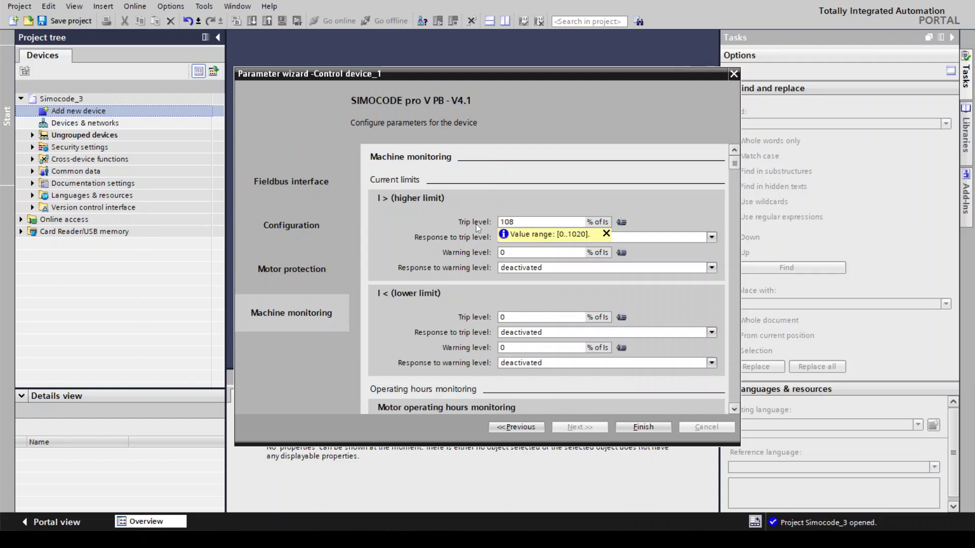
pyautogui.click(714, 238)
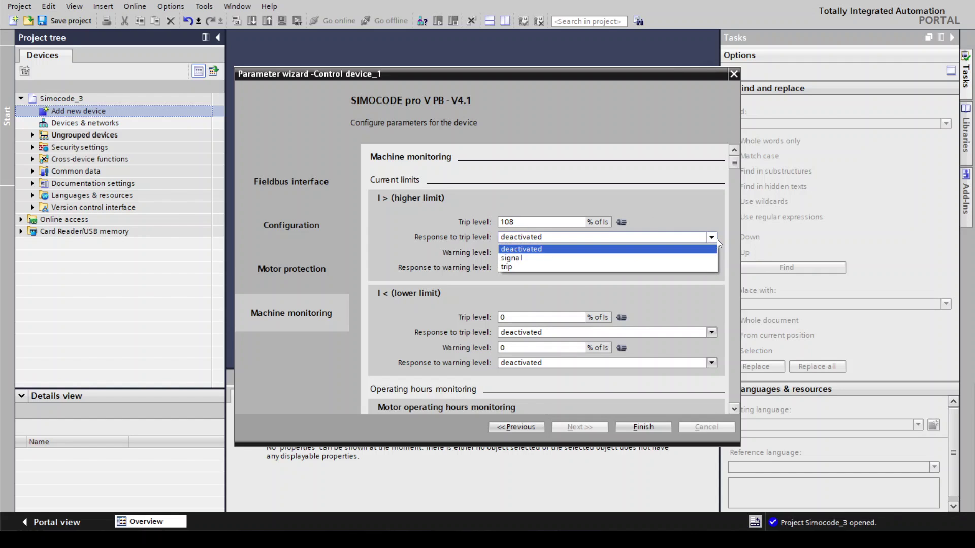
pyautogui.click(635, 269)
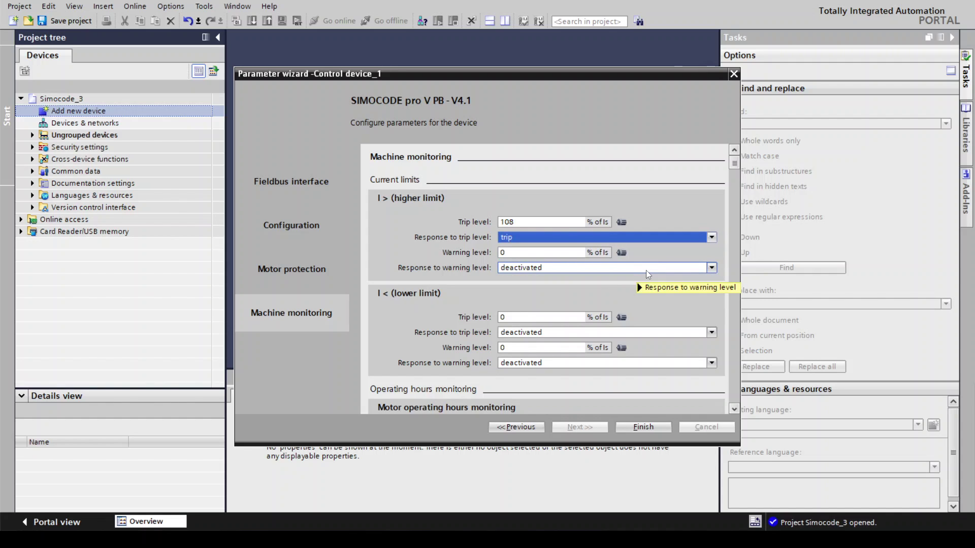
pyautogui.click(646, 269)
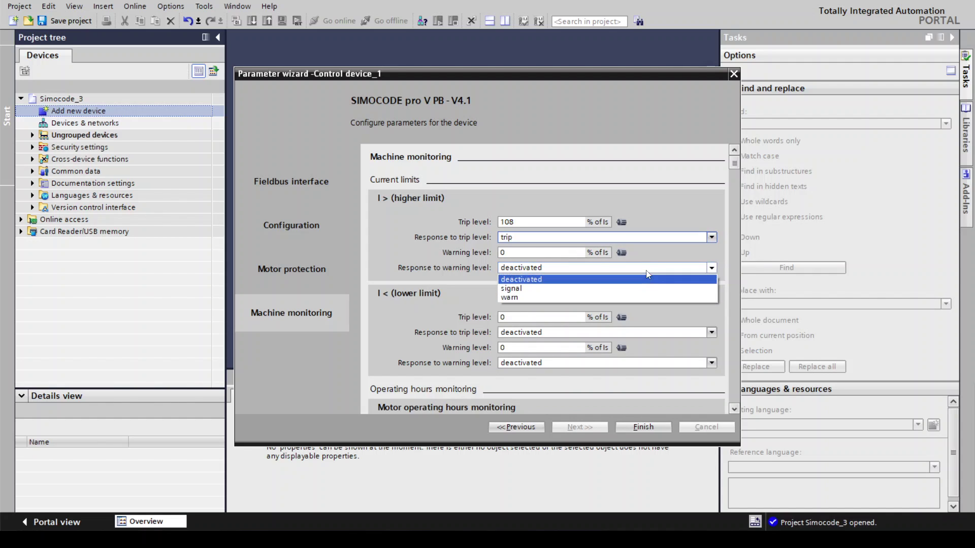
pyautogui.click(602, 295)
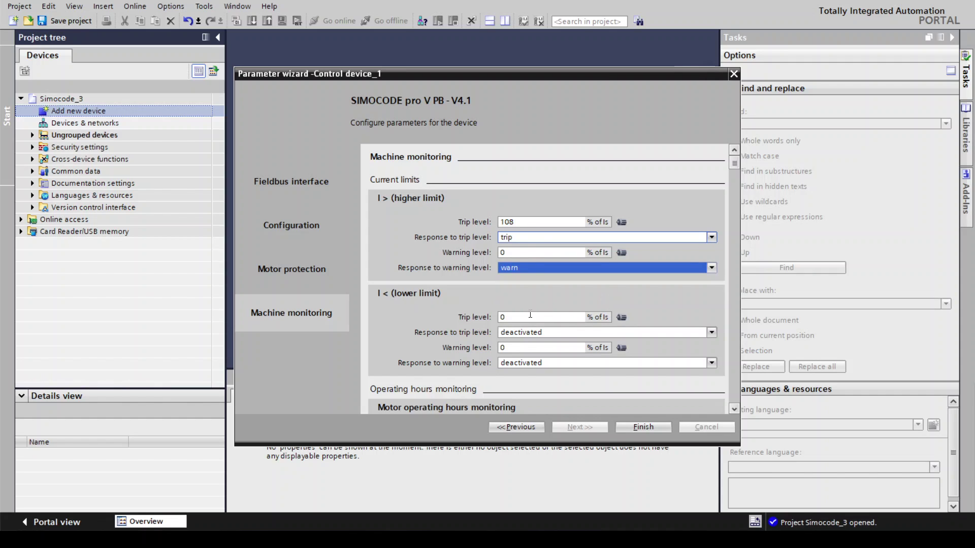
# Set the lower current limit's trip level to 8 % of Is and its response to trip level to trip.
pyautogui.click(507, 317)
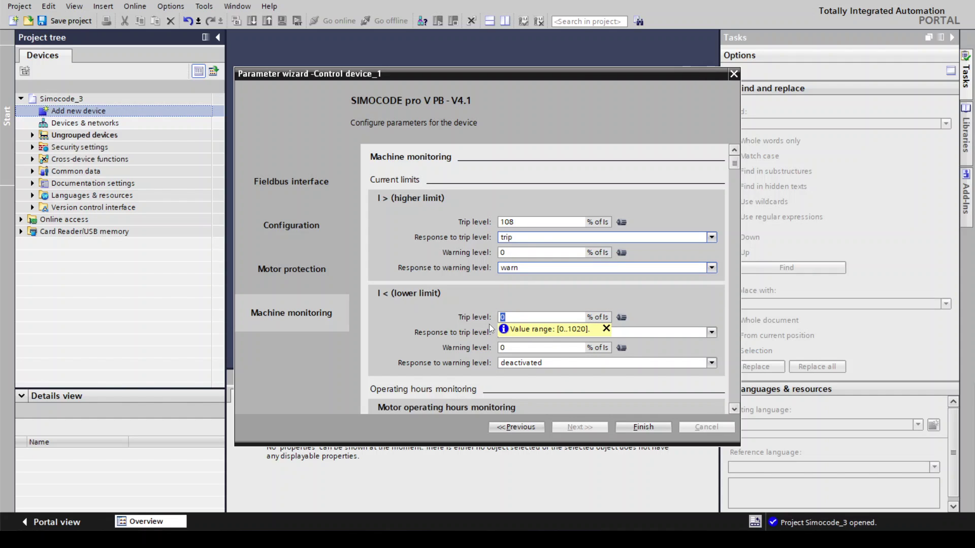
pyautogui.press('Home')
pyautogui.write('10')
pyautogui.press('BackSpace')
pyautogui.press('BackSpace')
pyautogui.press('BackSpace')
pyautogui.write('8')
pyautogui.click(664, 334)
pyautogui.click(613, 362)
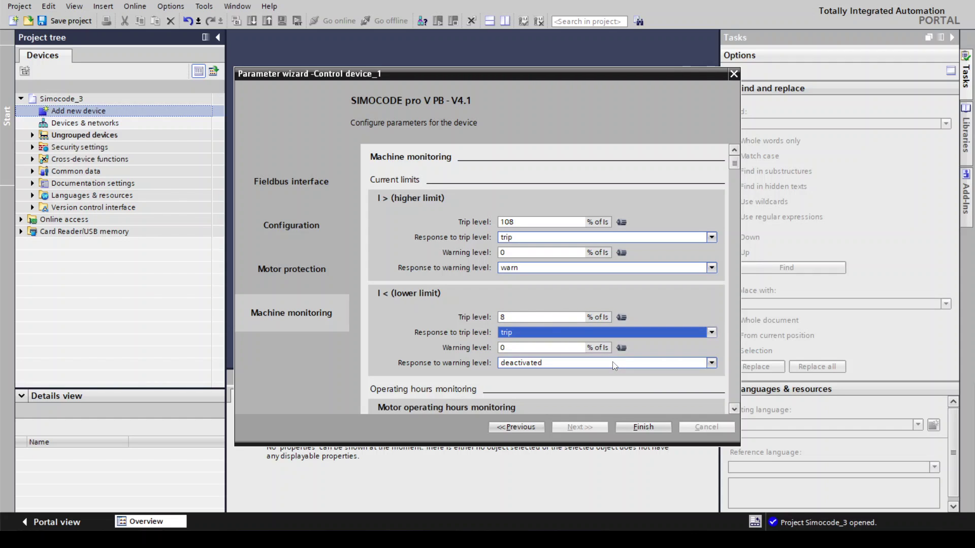
# Set the lower current limit's warning level to 12 % of Is and its response to warning level to warn.
pyautogui.click(542, 348)
pyautogui.press('BackSpace')
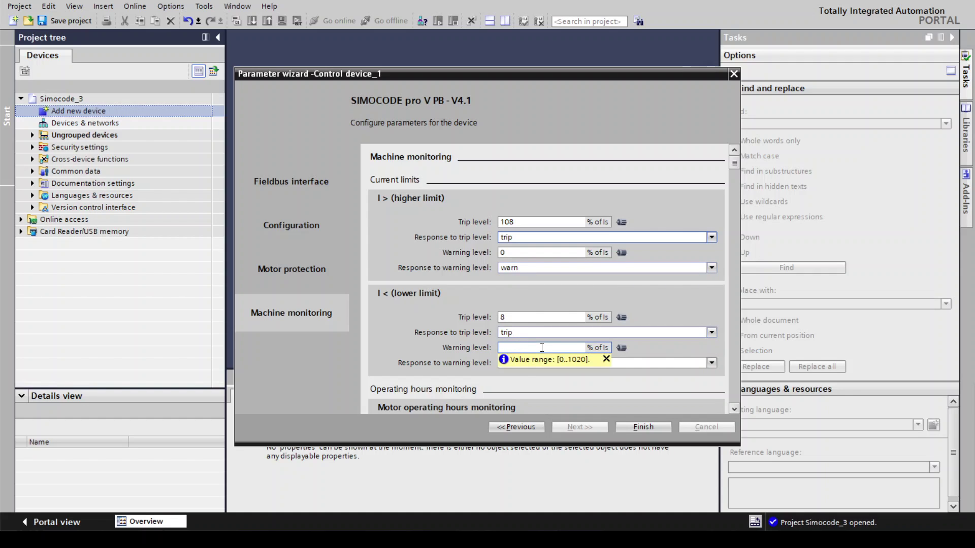
pyautogui.write('12')
pyautogui.click(683, 365)
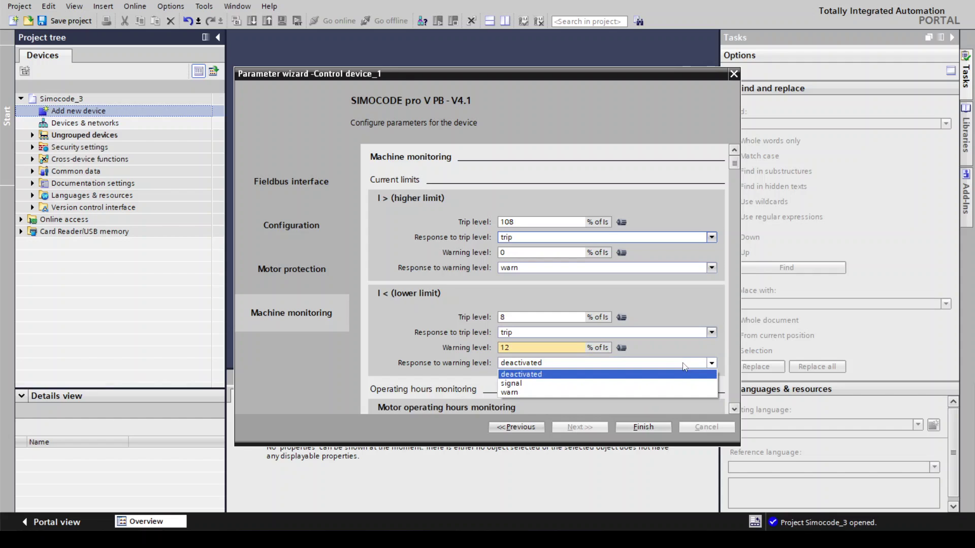
pyautogui.click(589, 393)
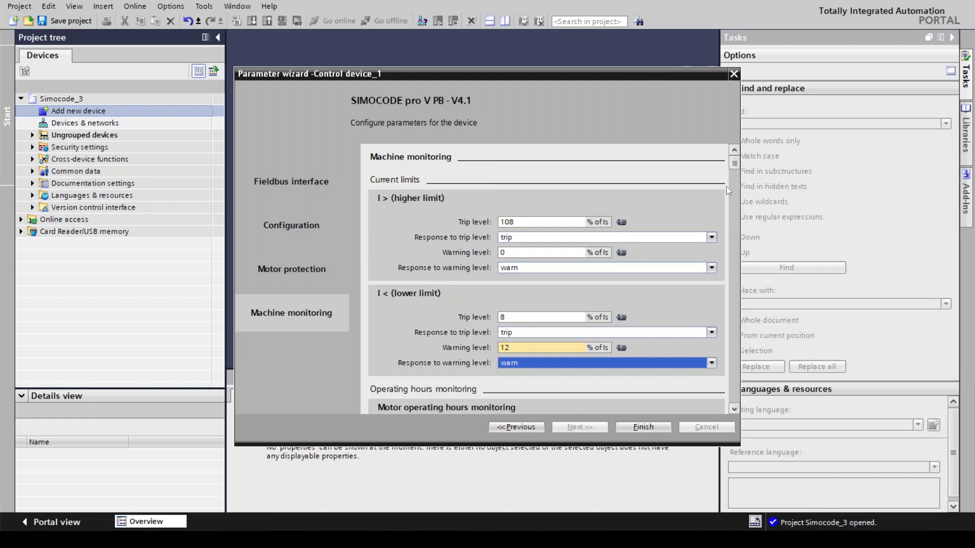
# Set the motor operating hours monitoring level to 2 h, try the warn response, and return the response to deactivated.
pyautogui.moveTo(733, 165); pyautogui.dragTo(745, 272)
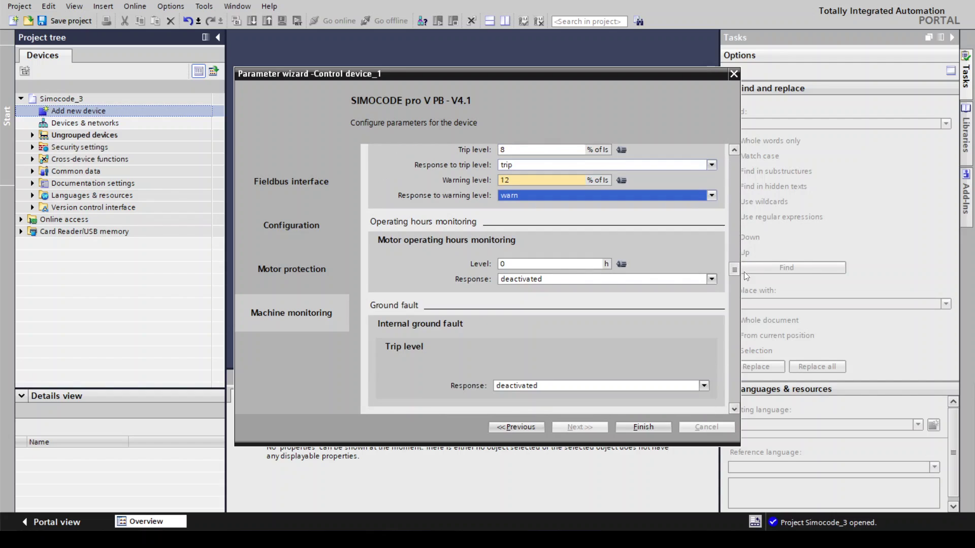
pyautogui.click(564, 263)
pyautogui.write('2')
pyautogui.click(689, 279)
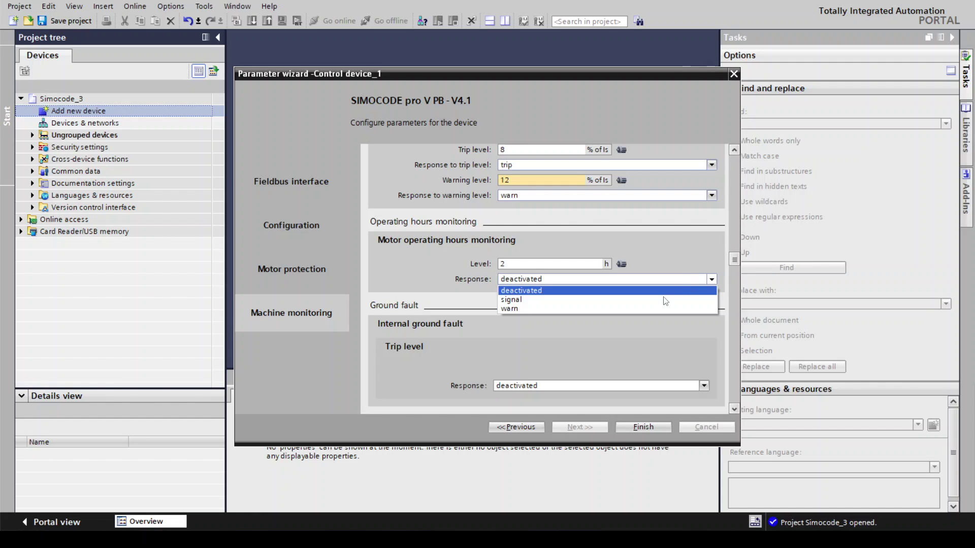
pyautogui.click(633, 309)
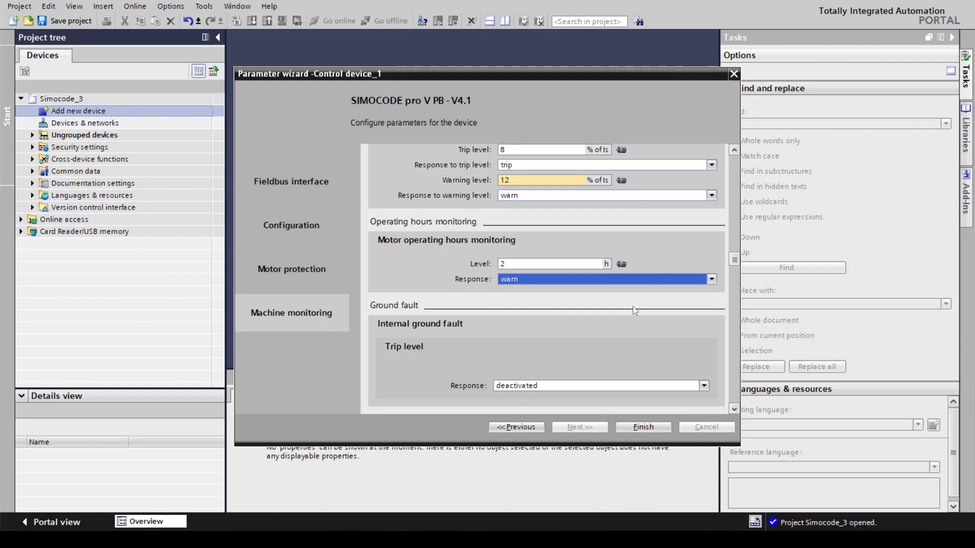
pyautogui.click(656, 280)
pyautogui.click(618, 308)
pyautogui.click(633, 281)
pyautogui.click(620, 291)
# Set the internal ground fault response to trip and finish the parameter wizard.
pyautogui.click(579, 386)
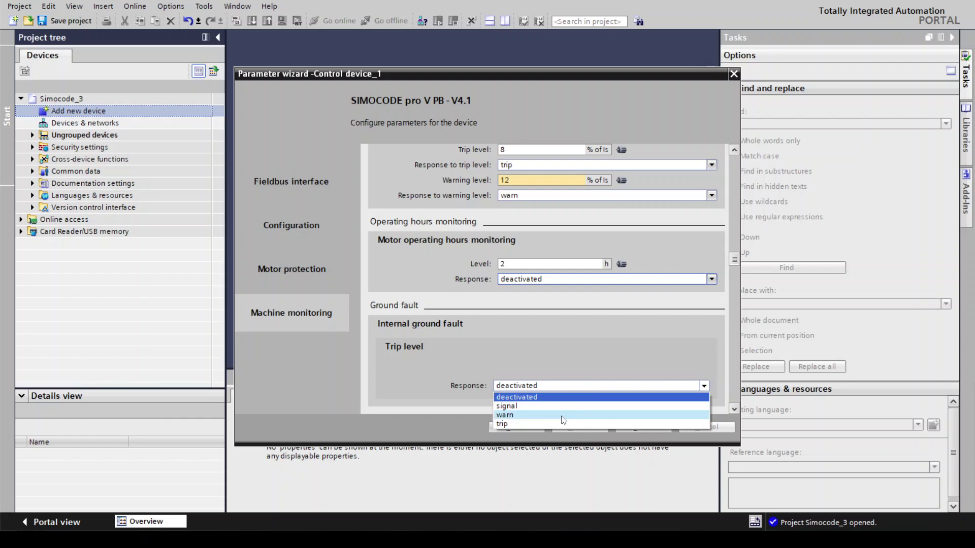
pyautogui.click(559, 424)
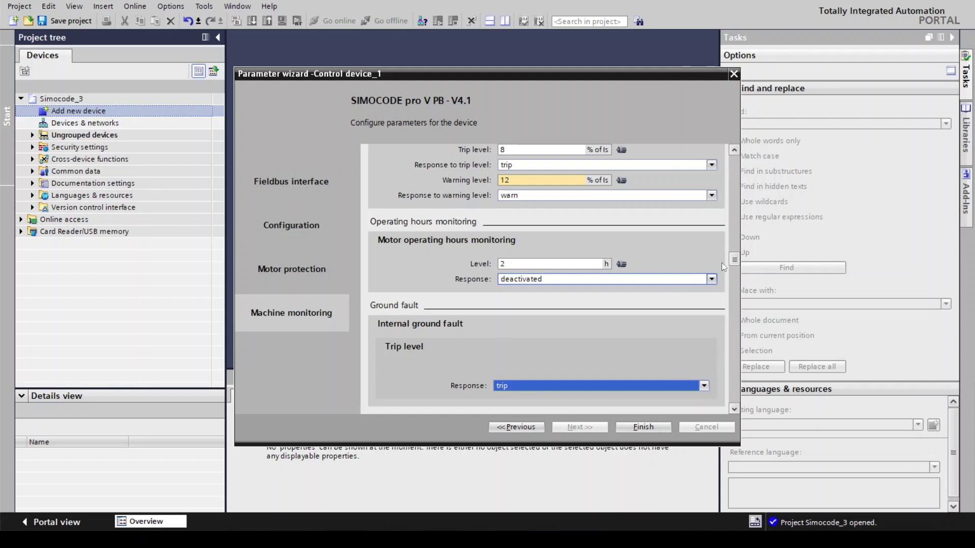
pyautogui.moveTo(734, 259); pyautogui.dragTo(726, 337)
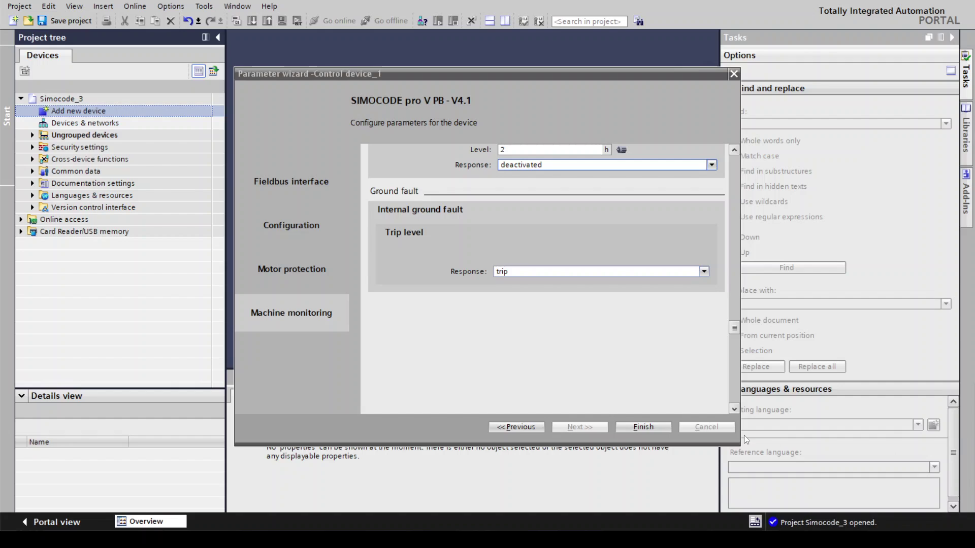
pyautogui.click(630, 427)
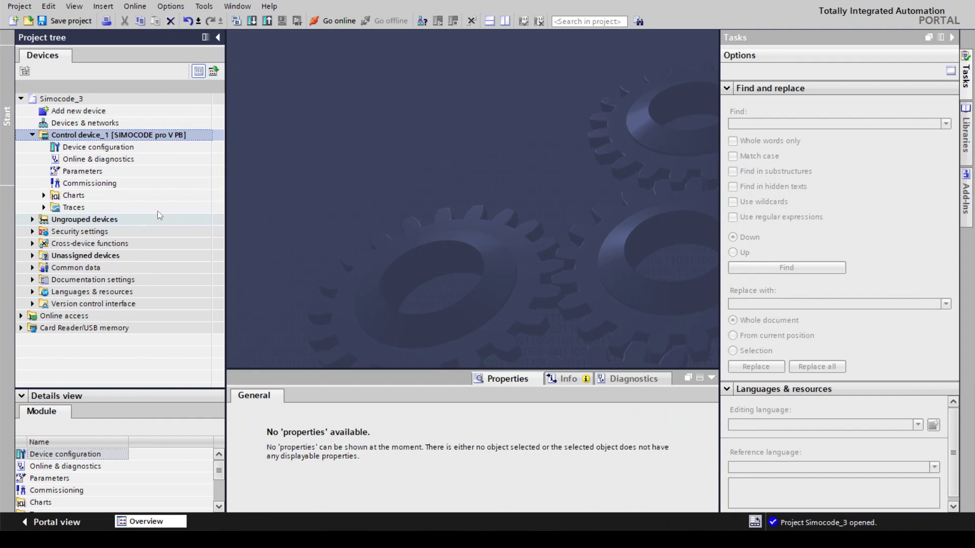
# Open the parameters of Control device_1 from the project tree.
pyautogui.doubleClick(114, 172)
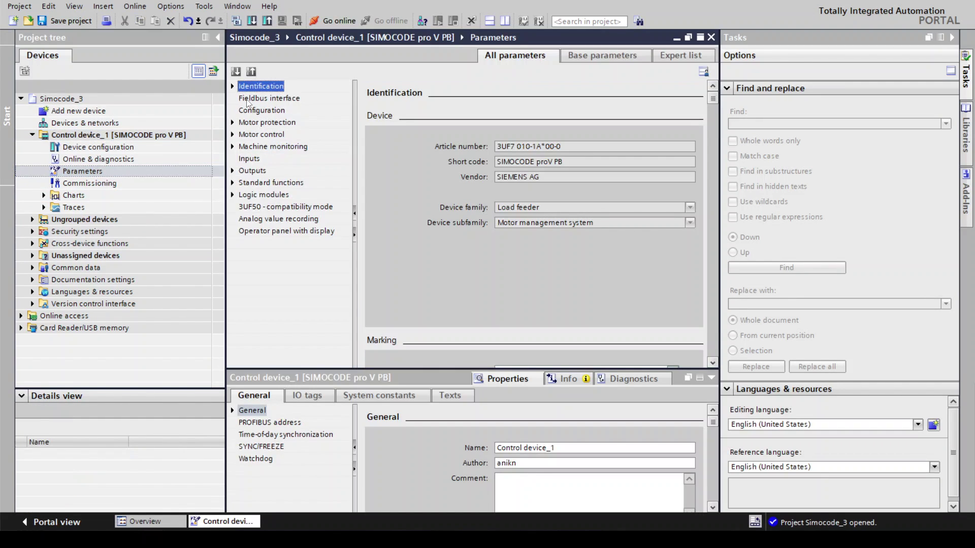
# Review the device and marking details in the parameter identification section.
pyautogui.click(258, 99)
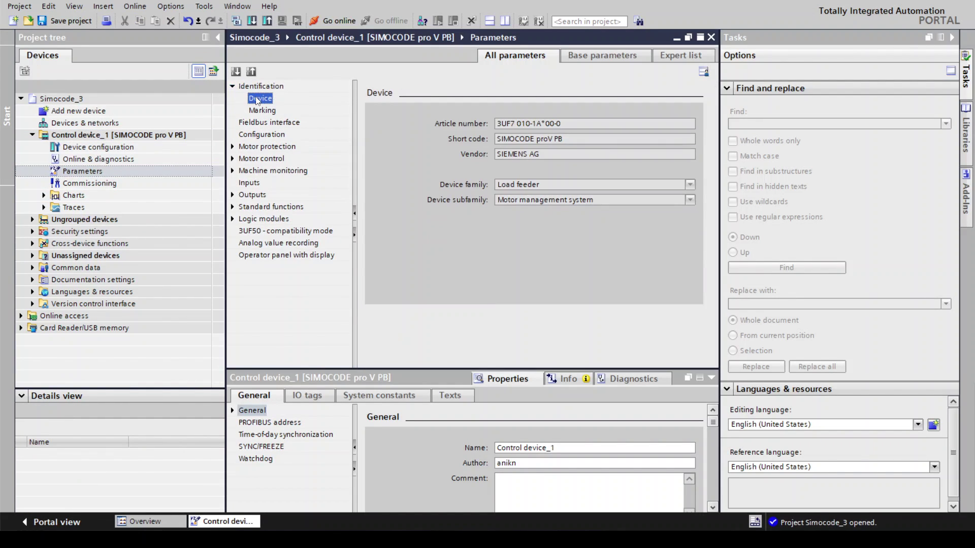
pyautogui.click(262, 111)
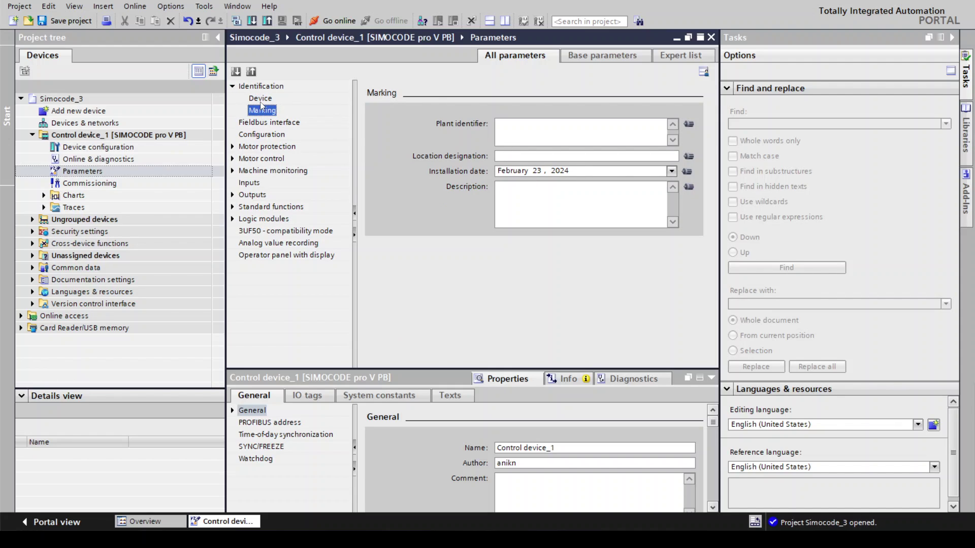
pyautogui.click(260, 99)
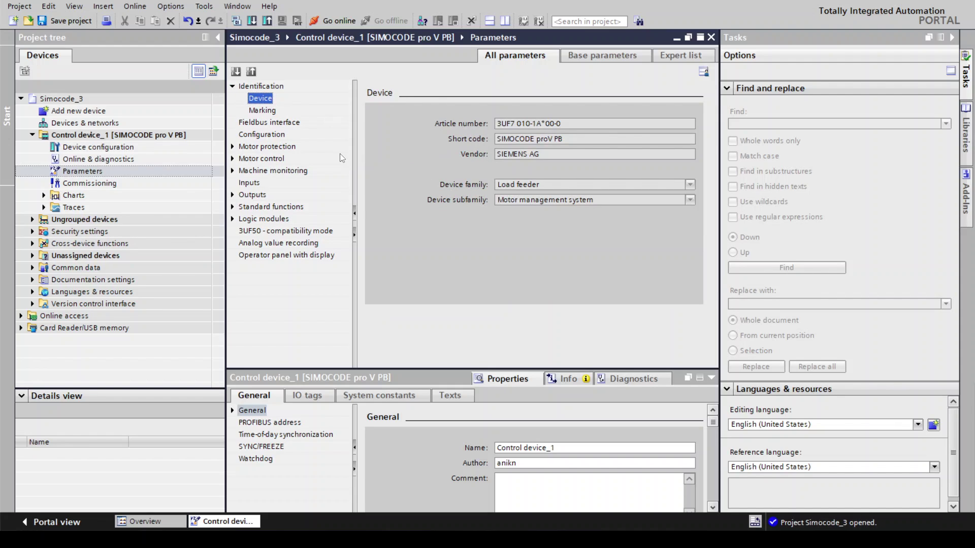
# Set the fieldbus interface's station address to 10.
pyautogui.click(269, 112)
pyautogui.click(269, 124)
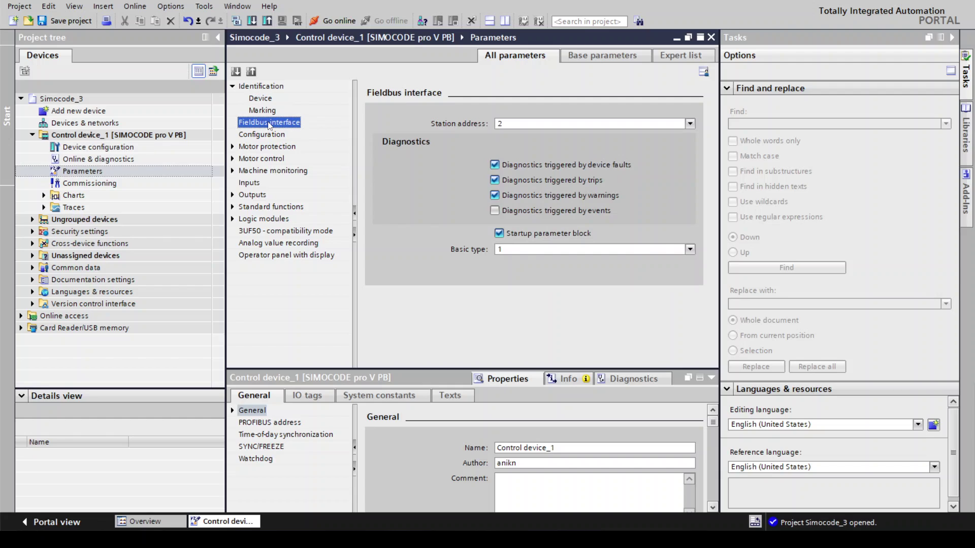
pyautogui.click(690, 124)
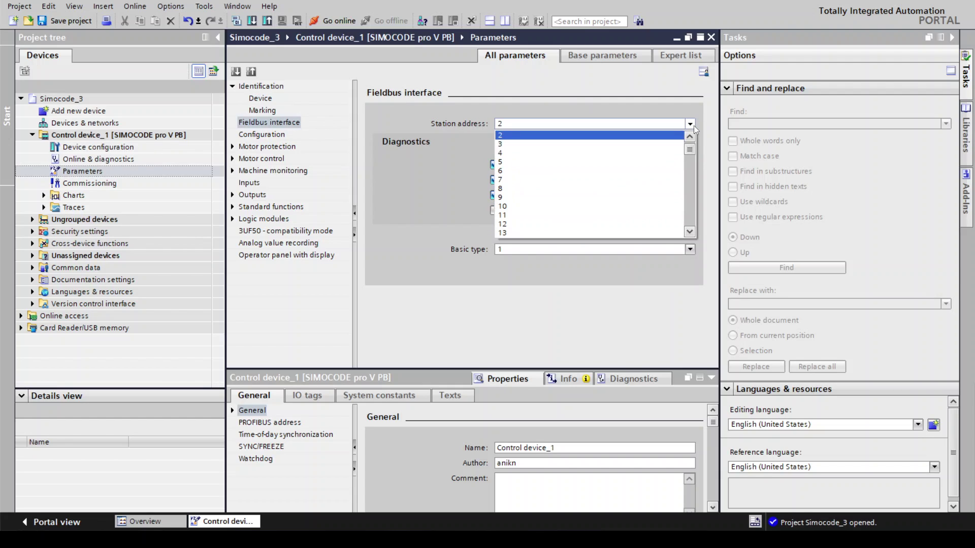
pyautogui.click(583, 205)
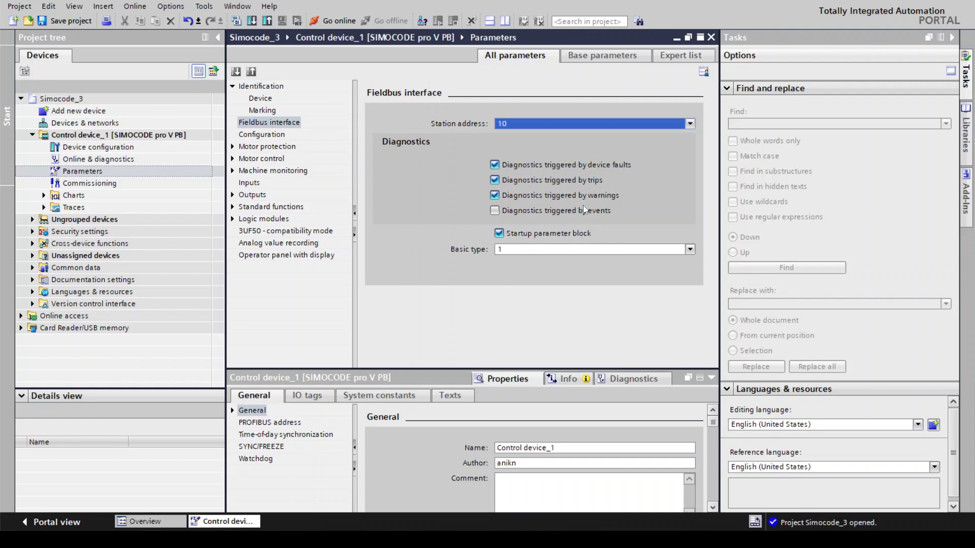
pyautogui.click(690, 124)
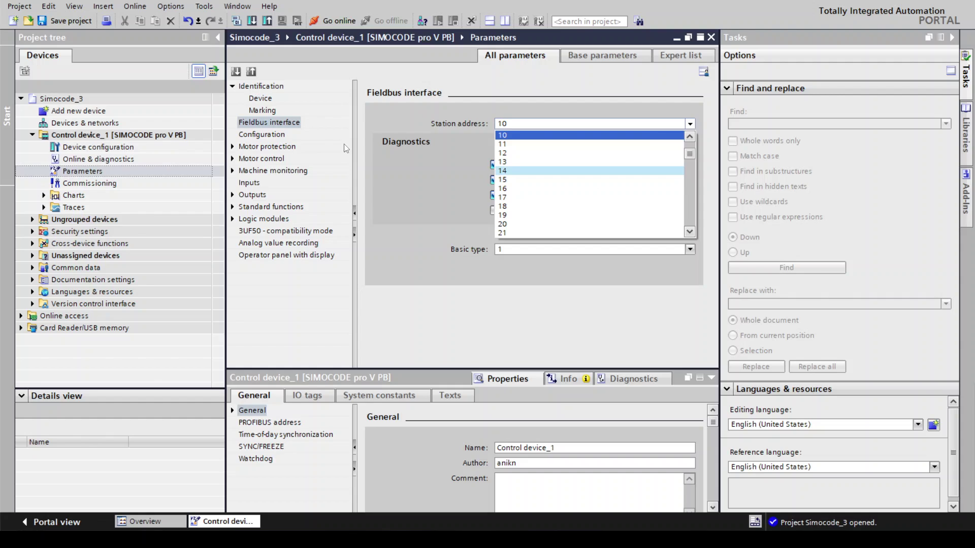
pyautogui.click(277, 137)
# Enable the thermistor in the device configuration and look through the available control function applications.
pyautogui.click(277, 136)
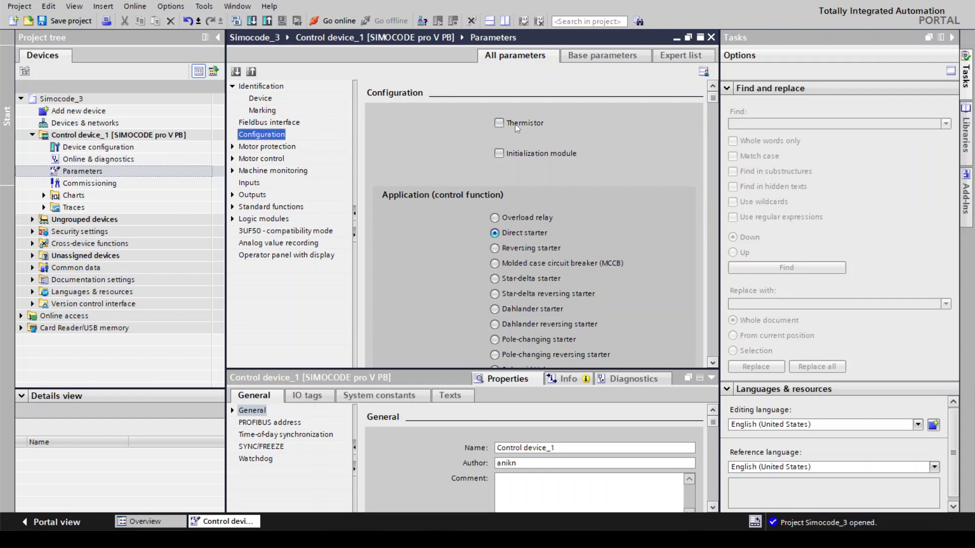
pyautogui.click(502, 126)
pyautogui.click(500, 154)
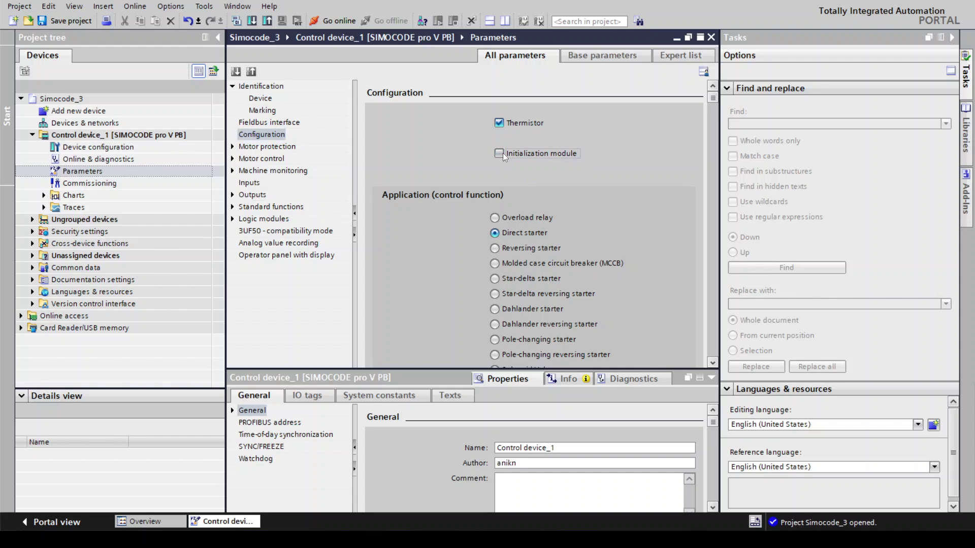
pyautogui.moveTo(714, 101); pyautogui.dragTo(716, 273)
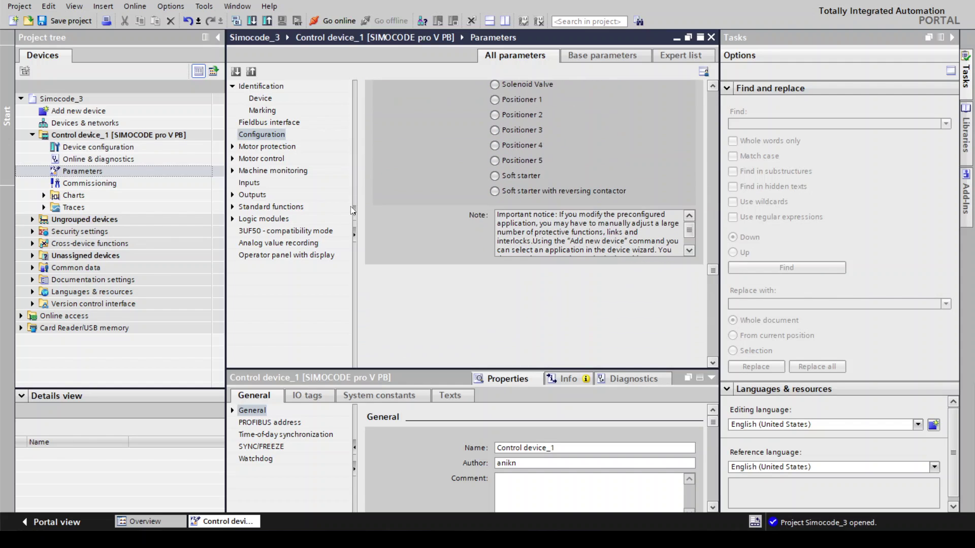
# Review the motor protection parameters for overload, unbalance and stalled rotor, and the thermistor's fault response options.
pyautogui.click(232, 147)
pyautogui.click(294, 158)
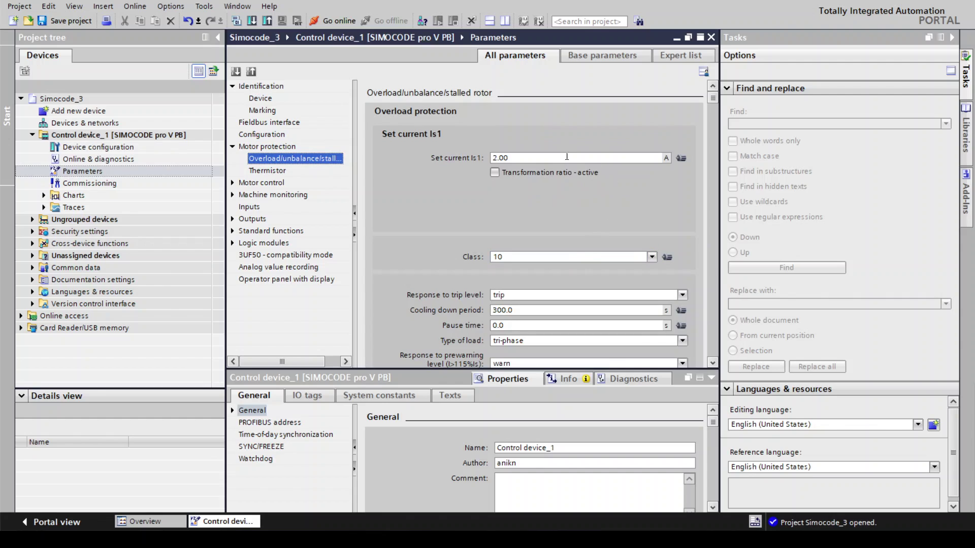
pyautogui.moveTo(711, 96); pyautogui.dragTo(701, 228)
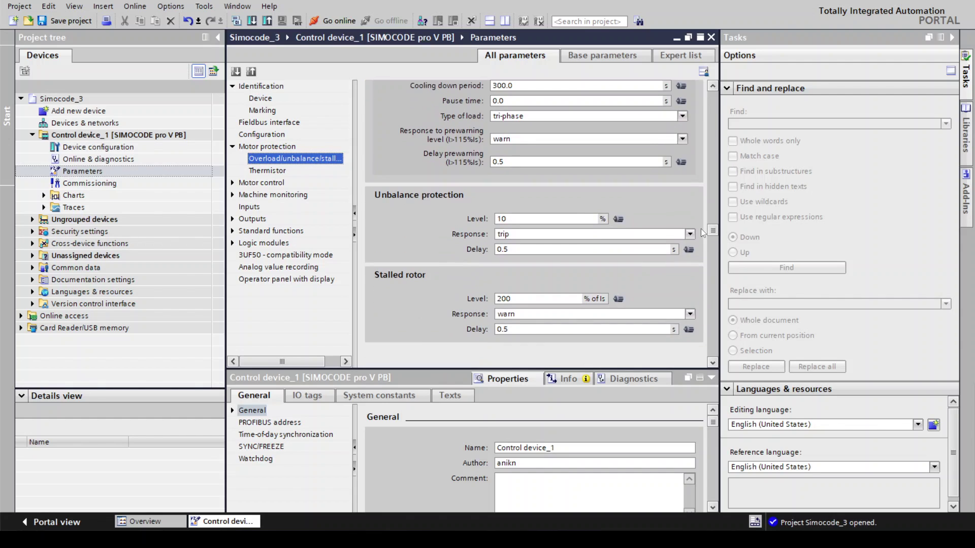
pyautogui.click(276, 172)
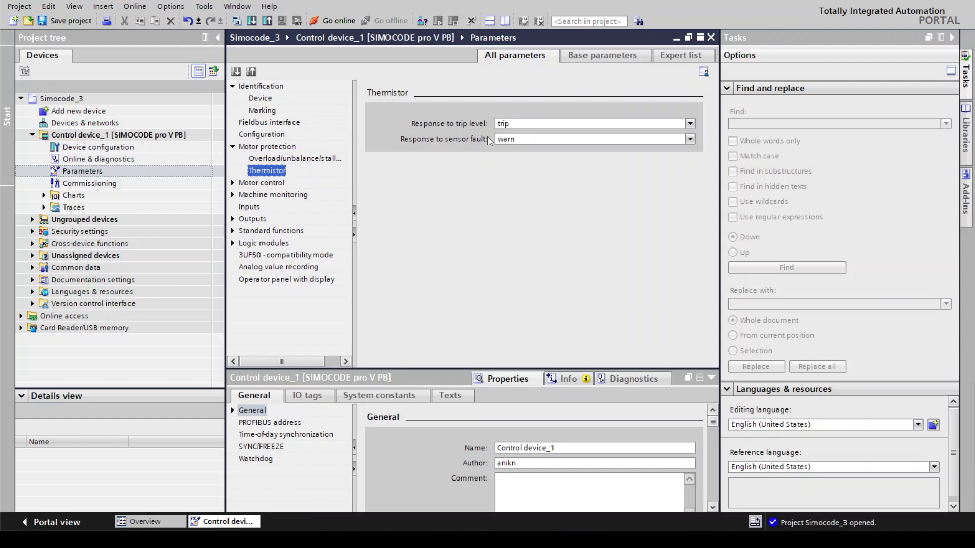
pyautogui.click(530, 142)
pyautogui.click(530, 141)
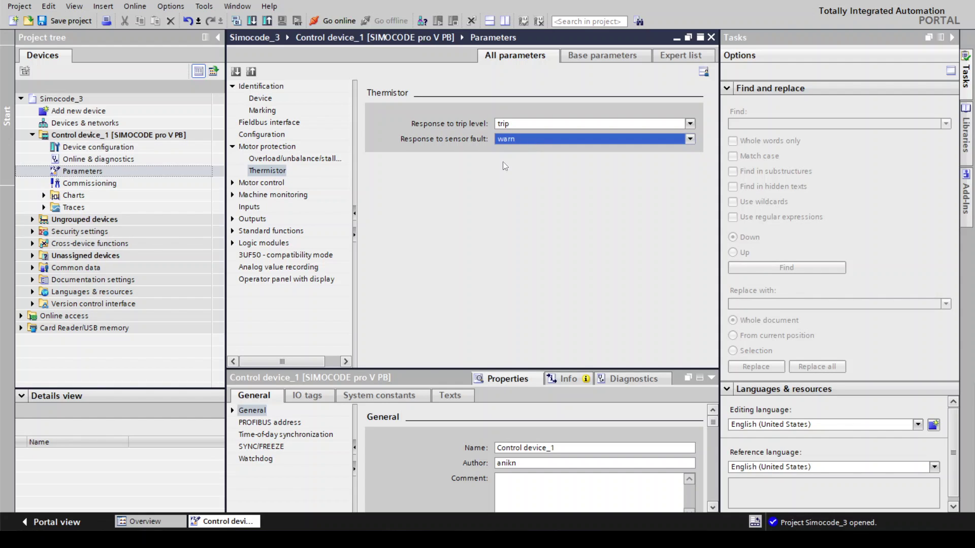
# Examine the type of consumer load options in the motor control's control function settings.
pyautogui.click(233, 182)
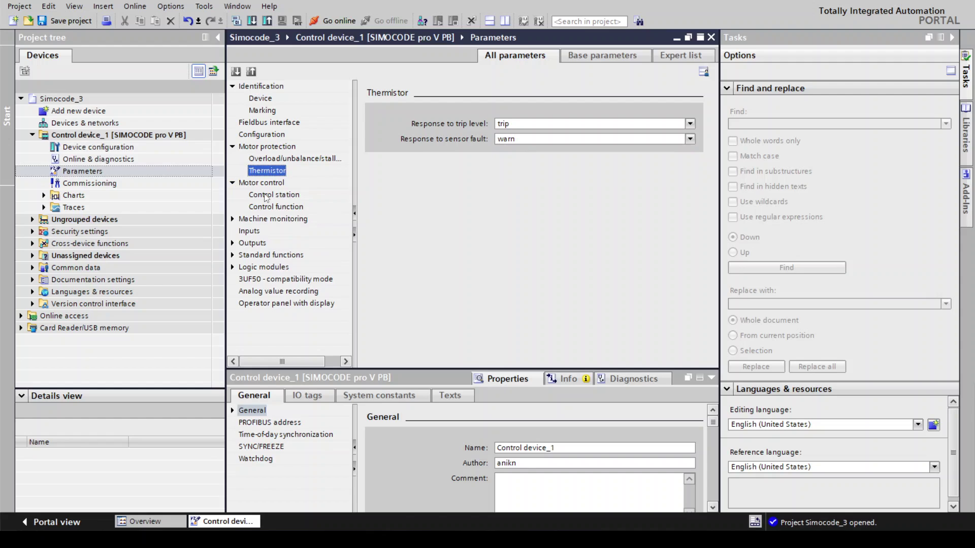
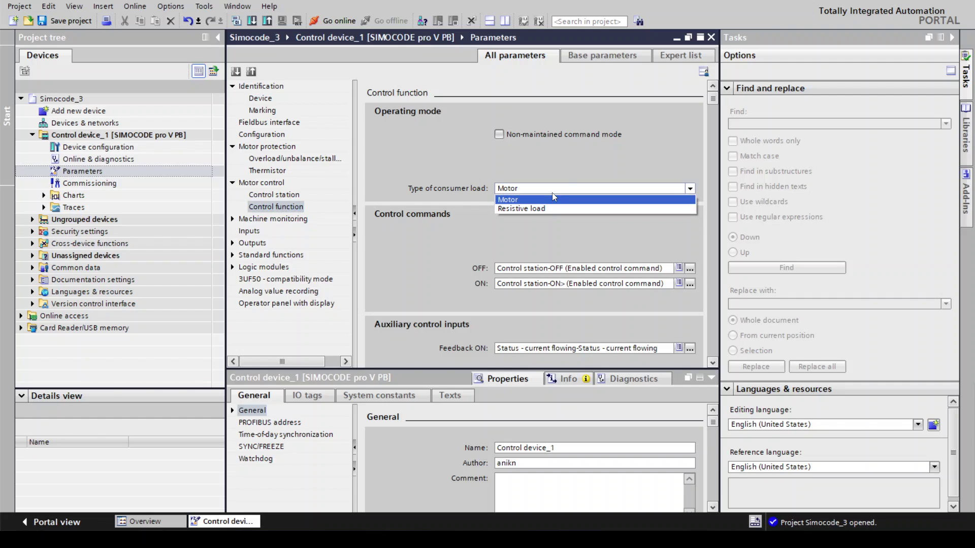
pyautogui.click(633, 126)
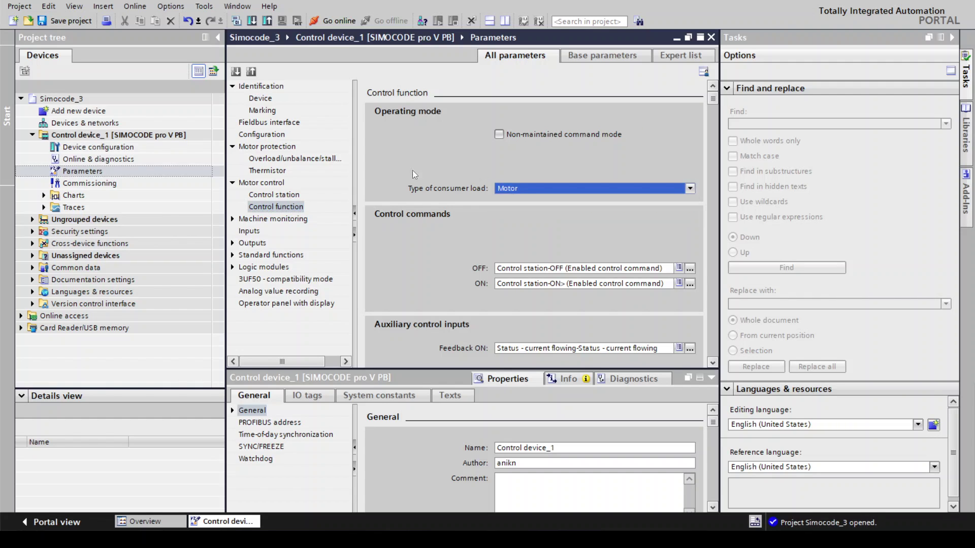
# Open the control station parameters and enlarge the editor by collapsing the tasks and project tree panes and shrinking the properties area.
pyautogui.click(294, 200)
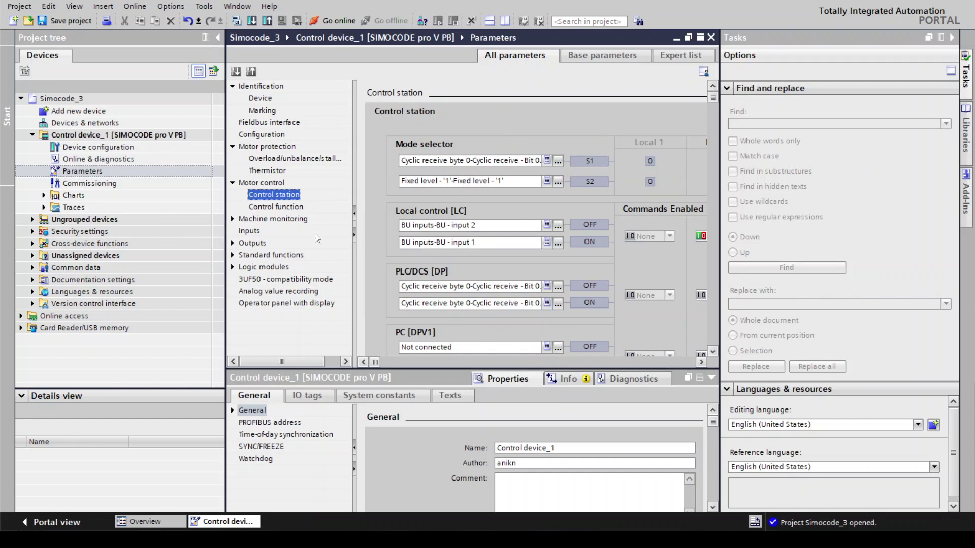
pyautogui.moveTo(376, 363); pyautogui.dragTo(578, 376)
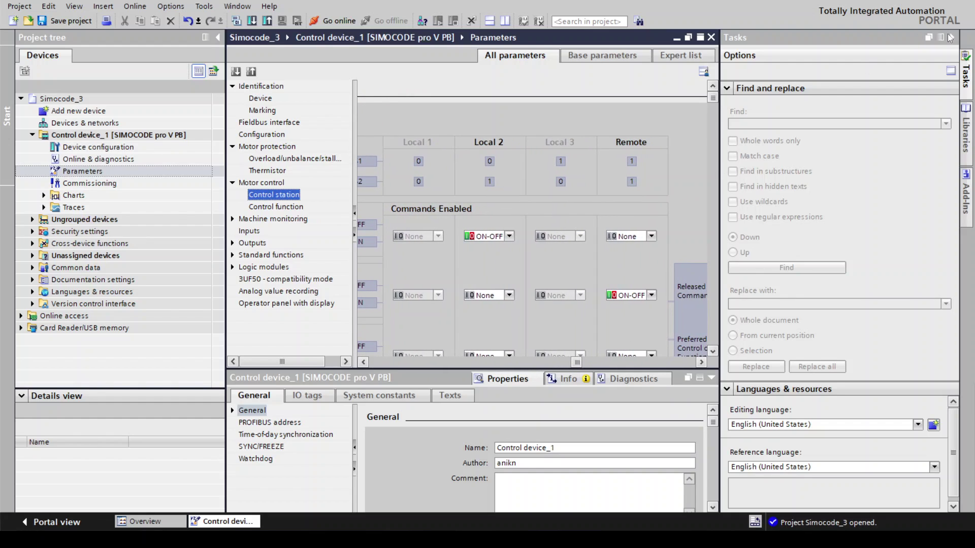
pyautogui.click(952, 38)
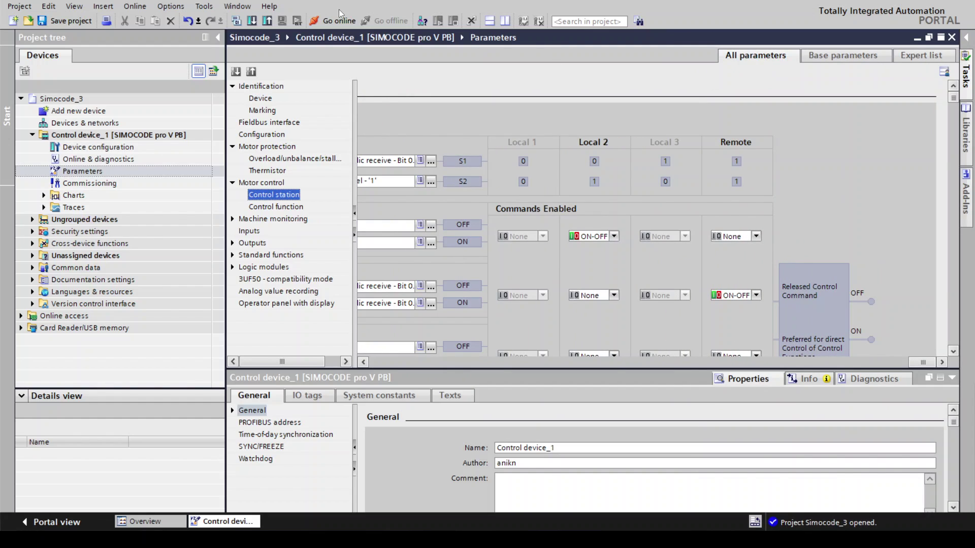
pyautogui.click(217, 38)
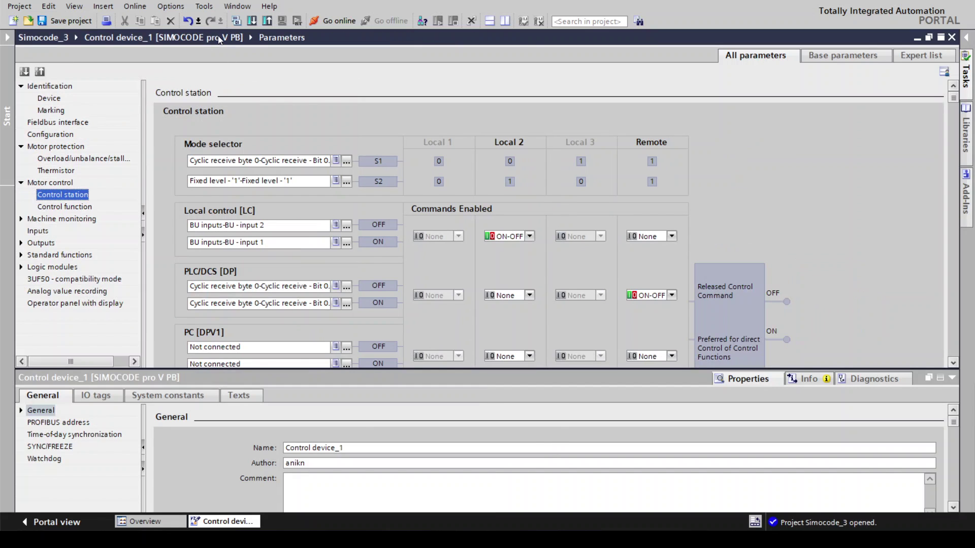
pyautogui.moveTo(444, 369); pyautogui.dragTo(445, 406)
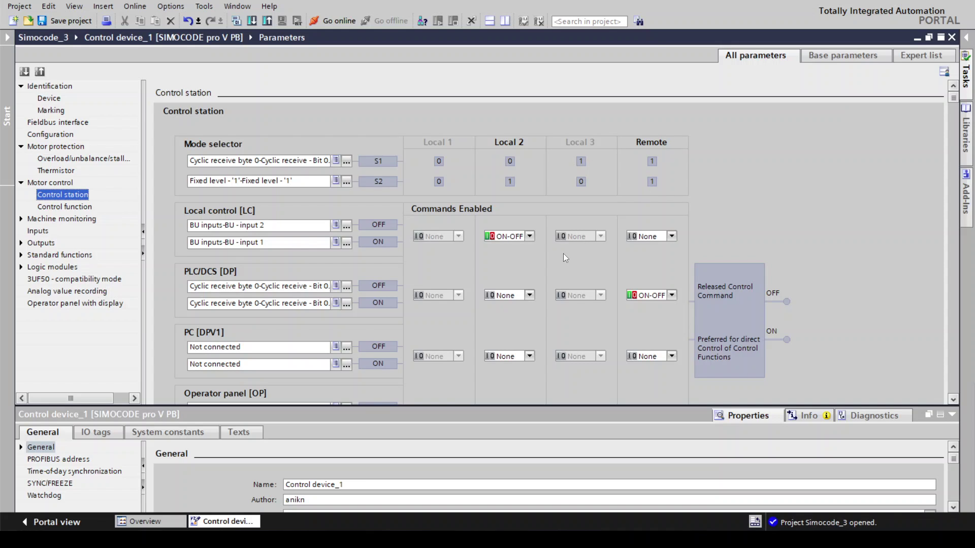
# Try the ON command enable for local control in Local 2 mode and set it back to ON-OFF.
pyautogui.click(529, 237)
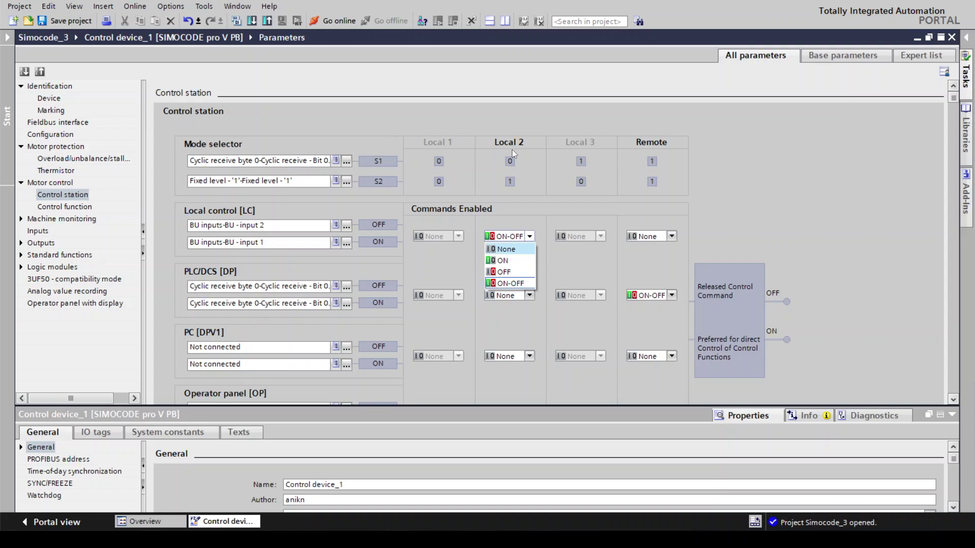
pyautogui.click(515, 262)
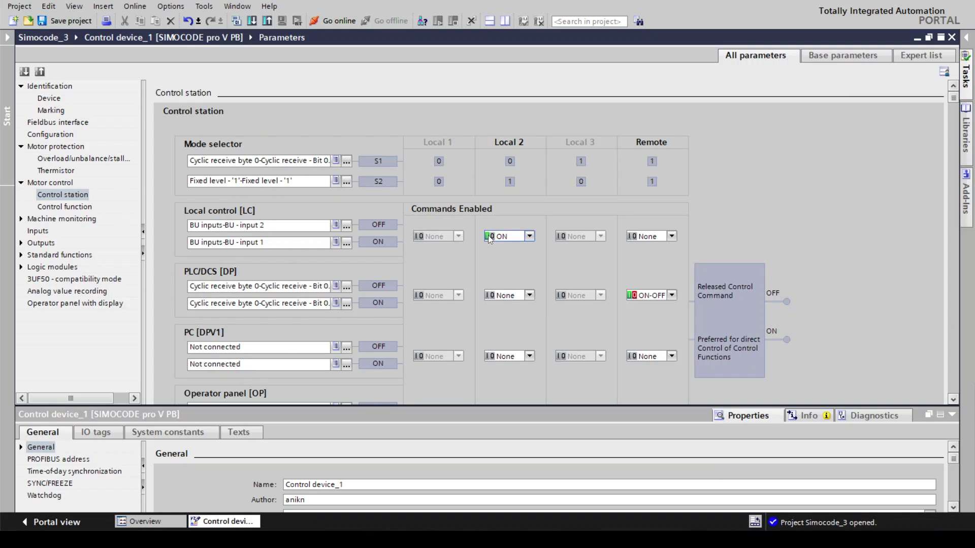
pyautogui.click(530, 237)
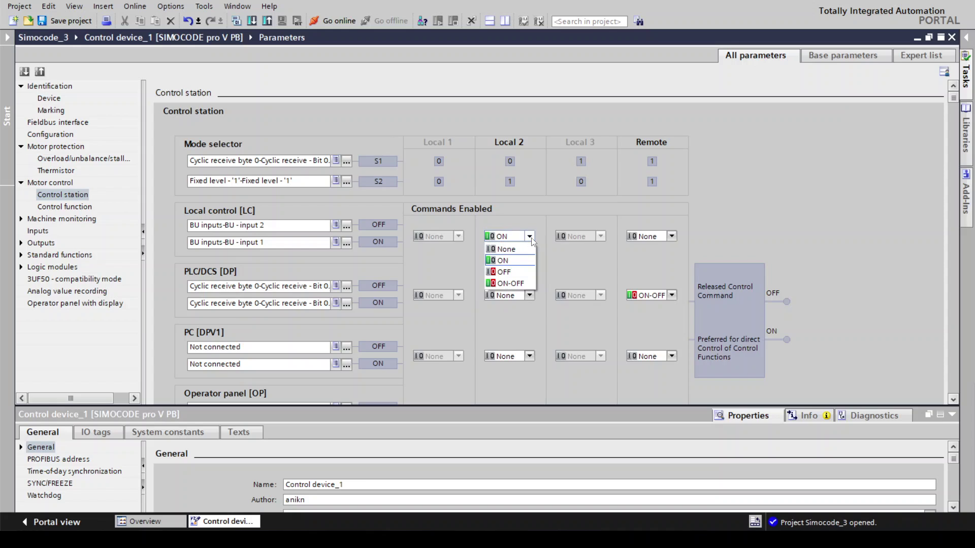
pyautogui.click(518, 283)
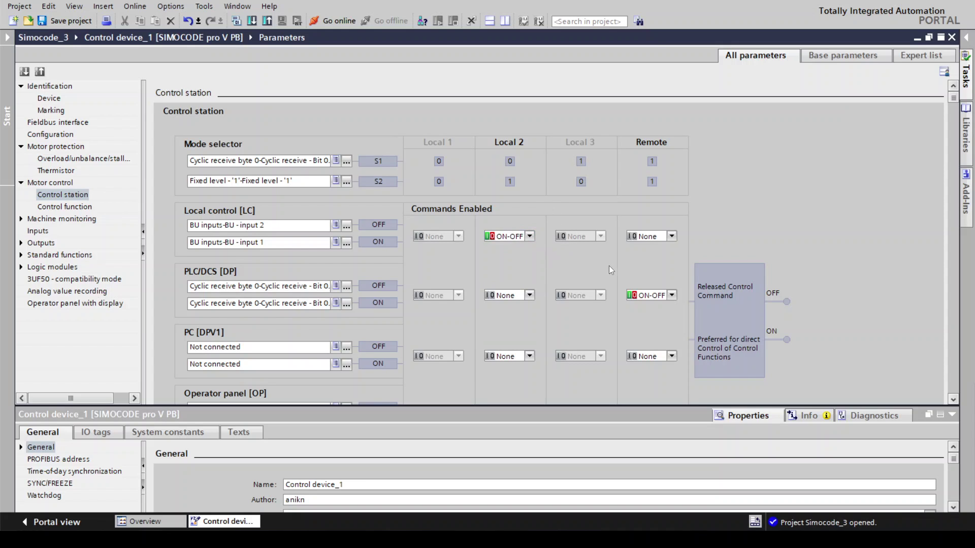
# For Remote mode, set the enabled commands to ON for local control and OFF for PLC/DCS.
pyautogui.click(672, 237)
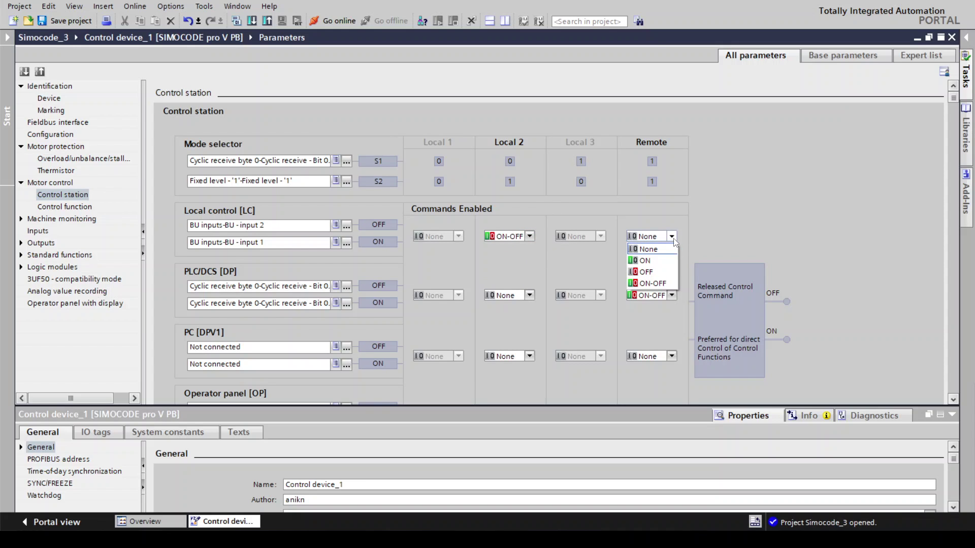
pyautogui.click(660, 262)
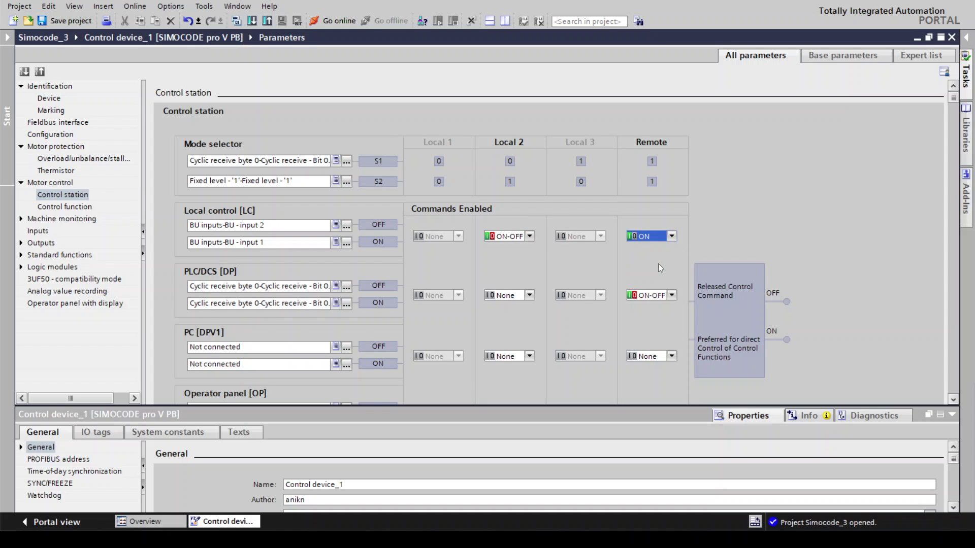
pyautogui.click(672, 294)
pyautogui.click(655, 331)
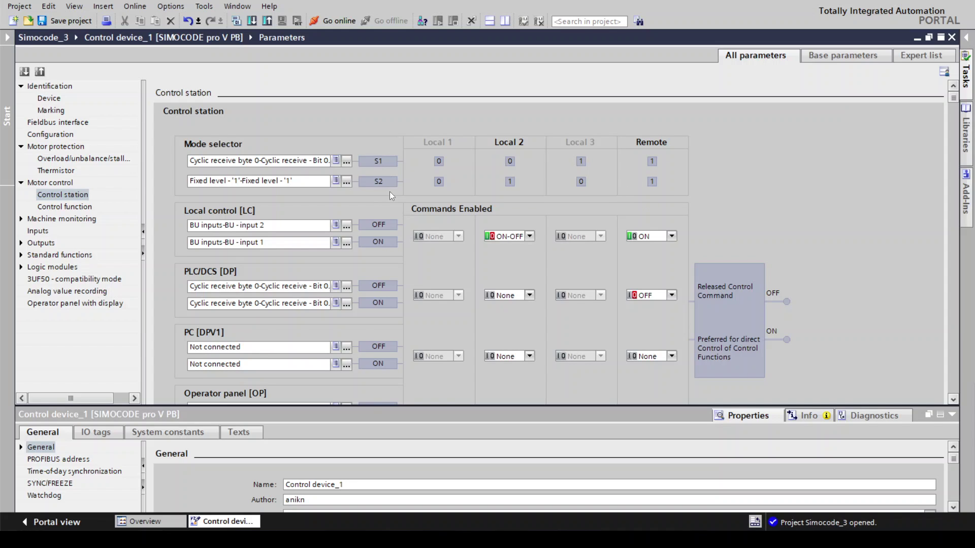
# Review the control function's operating mode, checking the consumer load type and trying the non-maintained command mode option.
pyautogui.click(72, 208)
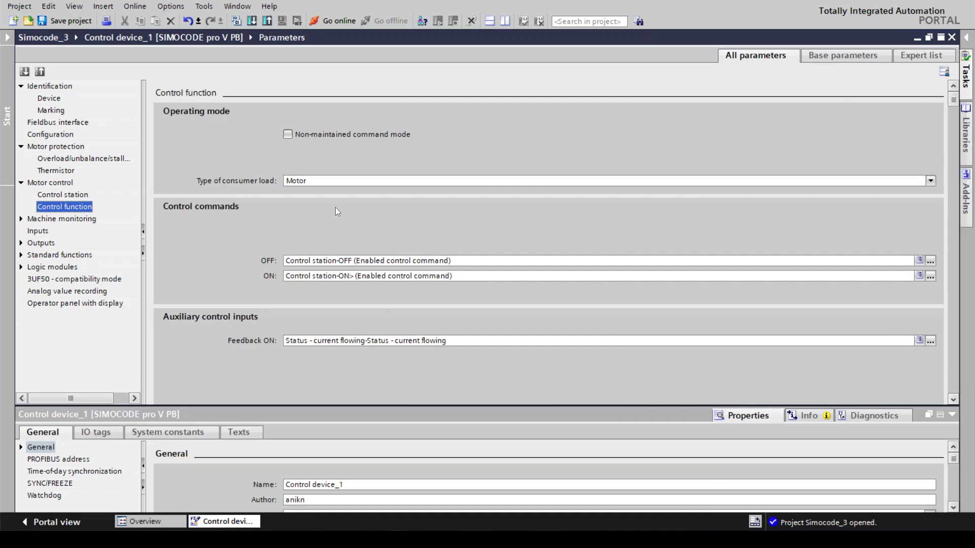
pyautogui.click(373, 181)
pyautogui.click(372, 181)
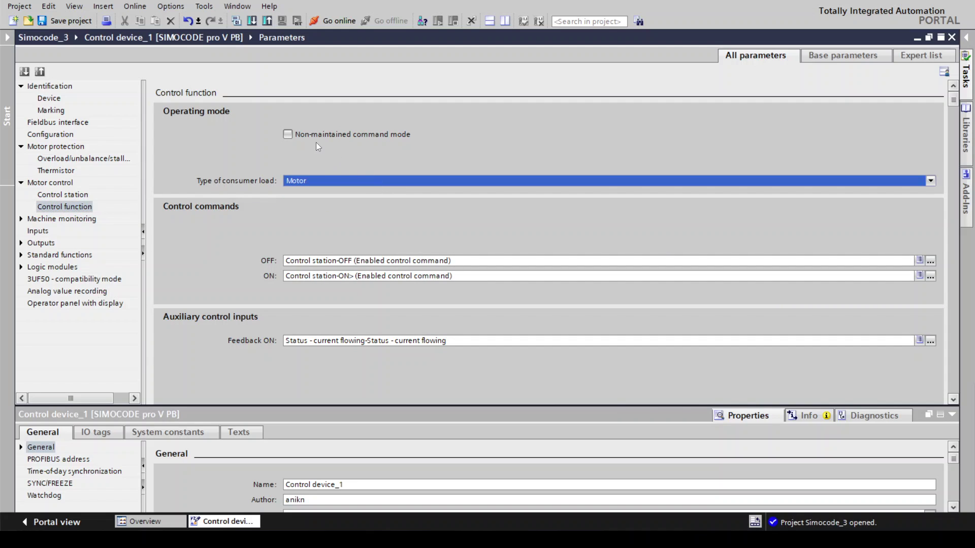
pyautogui.click(288, 135)
pyautogui.click(287, 137)
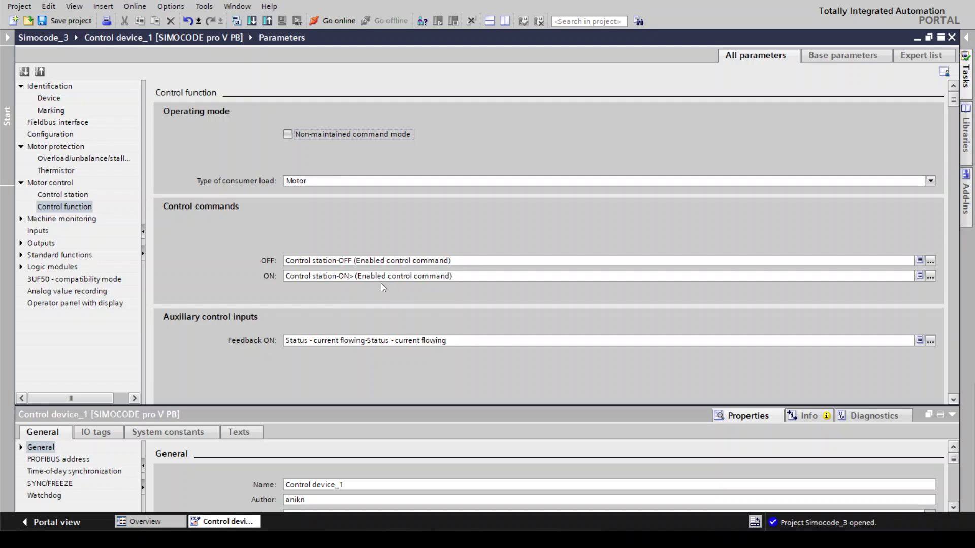
# View the wiring elements available as the source for the control function's OFF command.
pyautogui.click(468, 260)
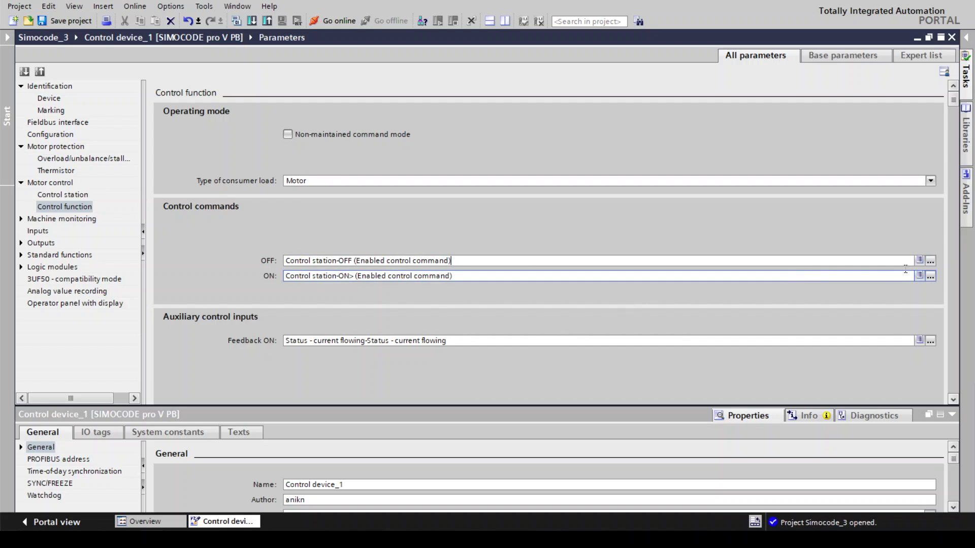
pyautogui.click(930, 262)
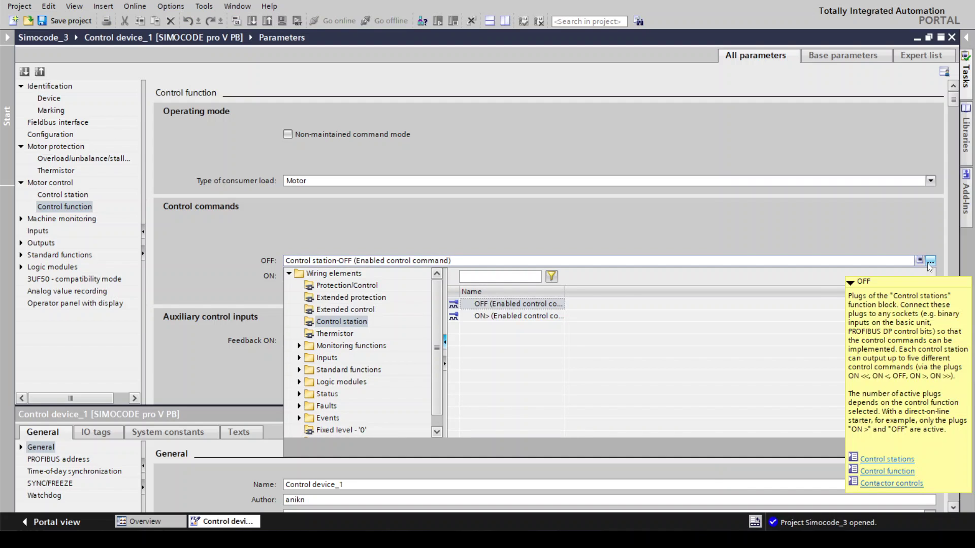
pyautogui.click(929, 262)
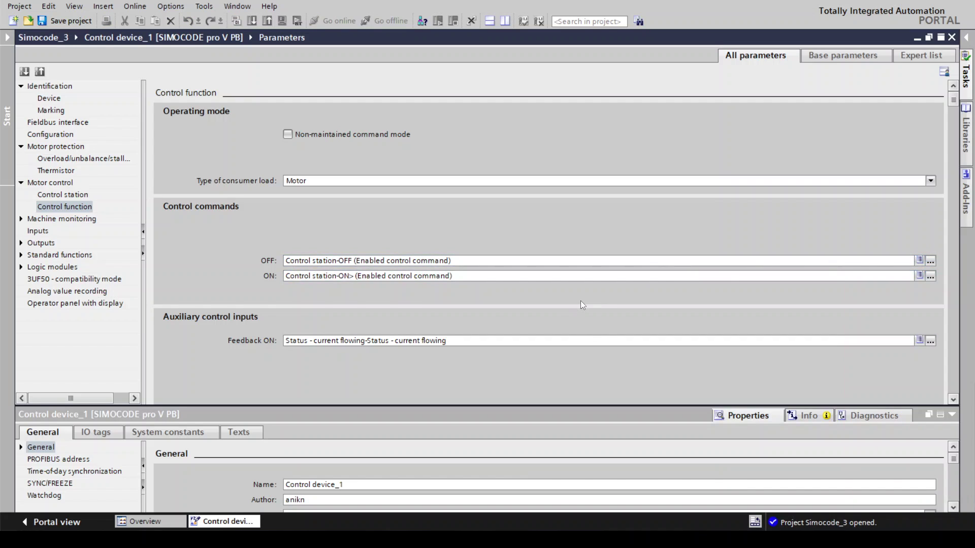
# Check the source assigned to the control function's Feedback ON auxiliary input, keeping Status - current flowing.
pyautogui.click(930, 342)
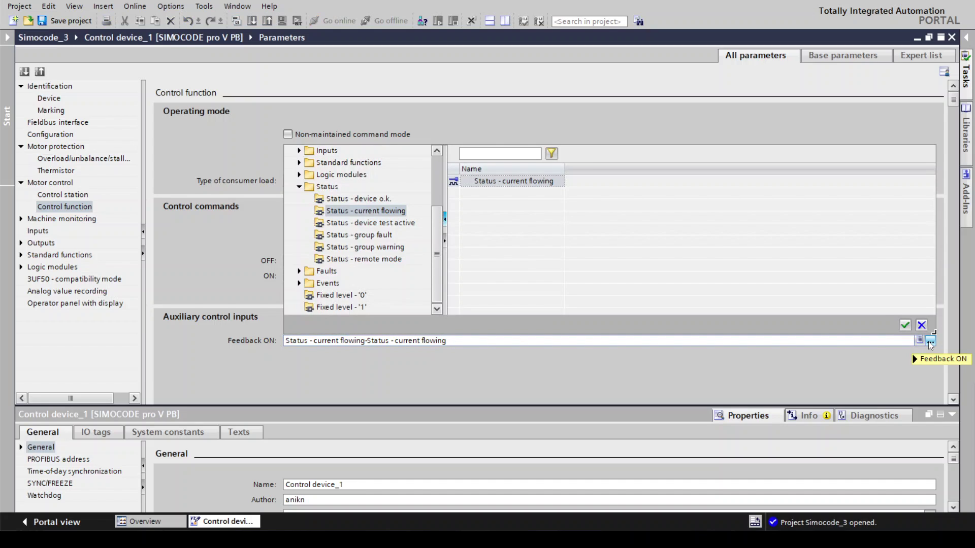
pyautogui.click(930, 341)
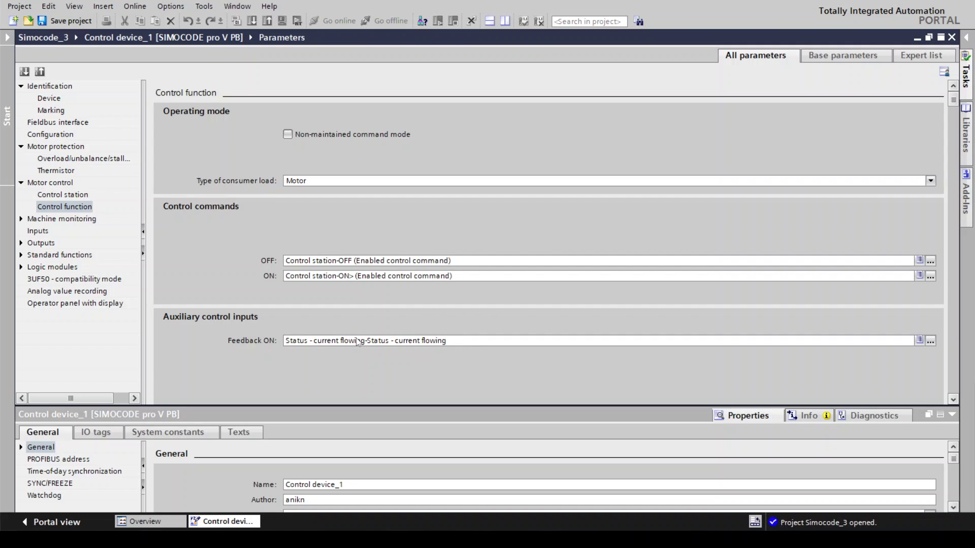
pyautogui.click(933, 340)
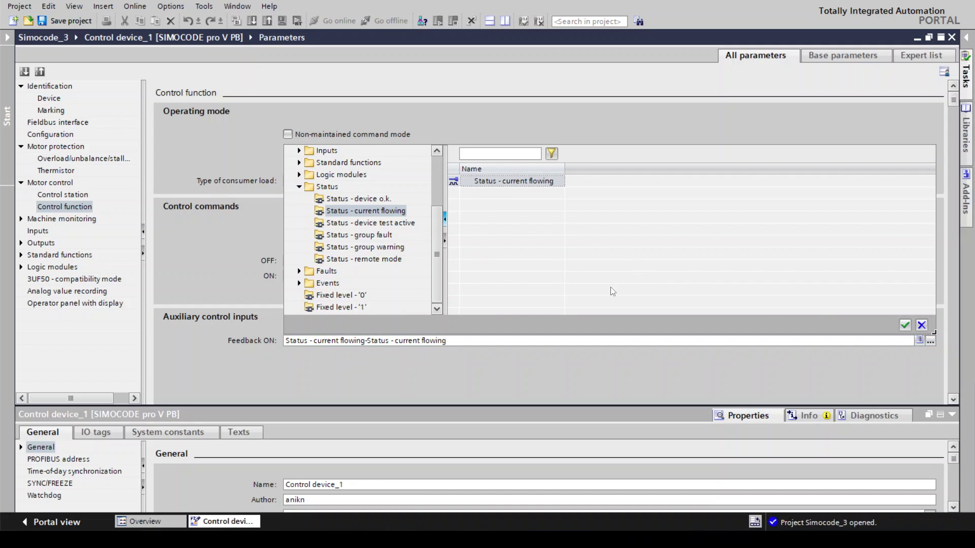
pyautogui.click(905, 325)
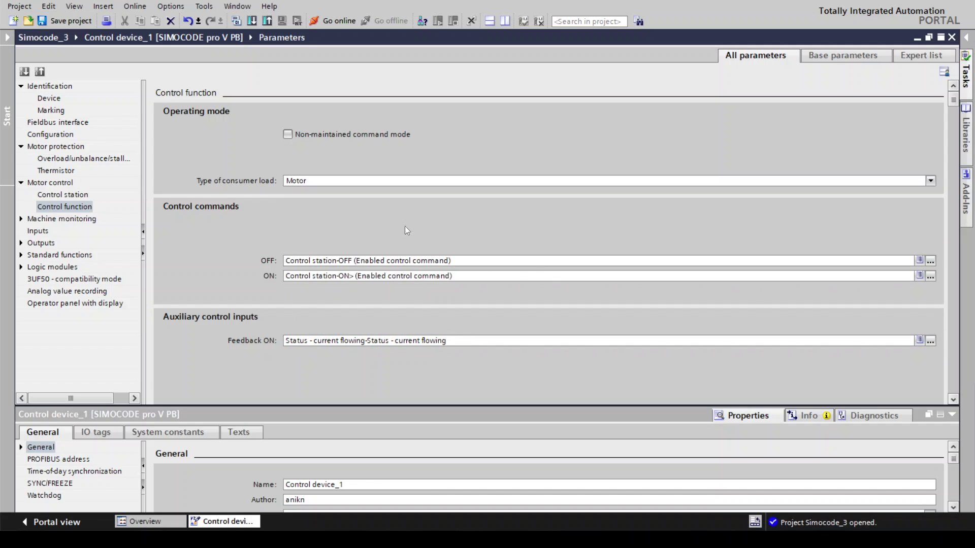
# Review the machine monitoring settings for current limits and operating hours monitoring.
pyautogui.click(21, 219)
pyautogui.click(57, 231)
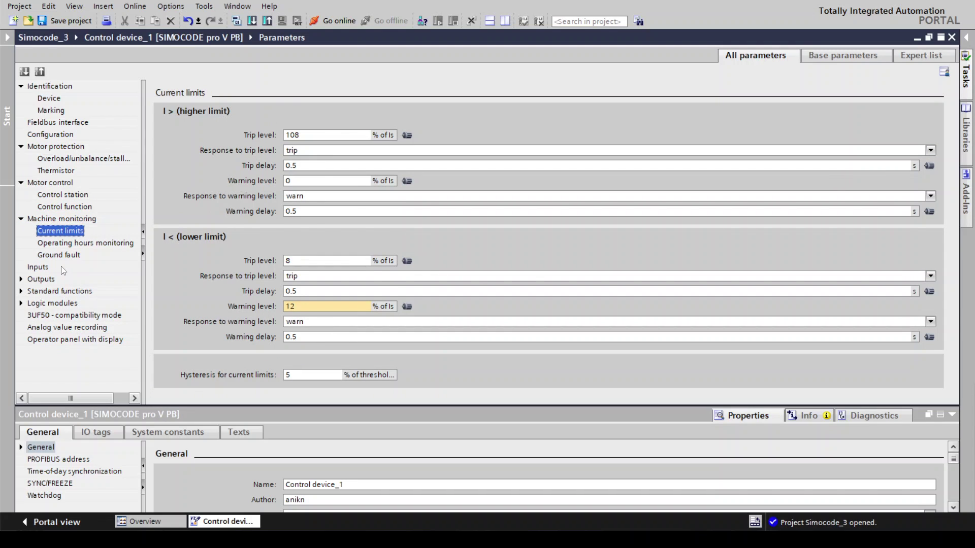
pyautogui.click(67, 243)
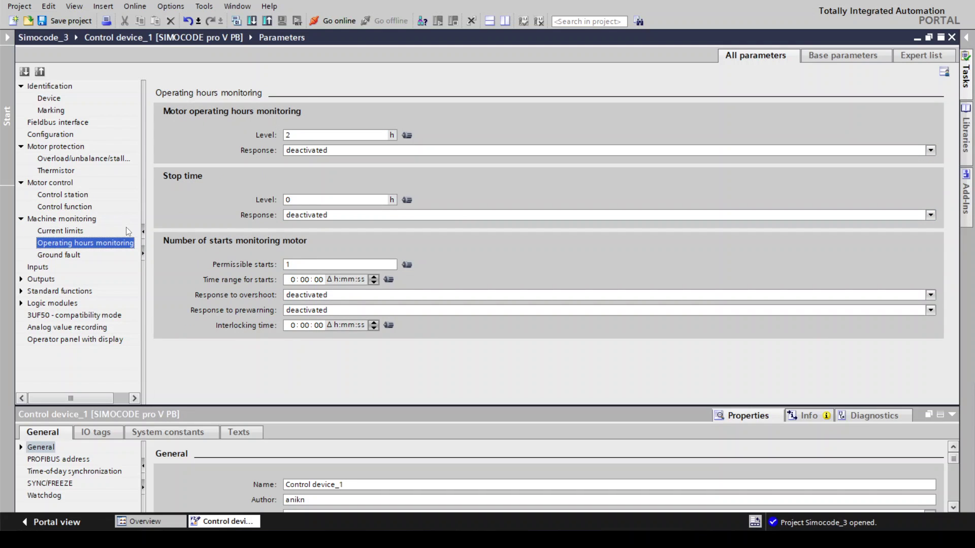
# Set the internal ground fault trip level response to deactivated under machine monitoring.
pyautogui.click(71, 256)
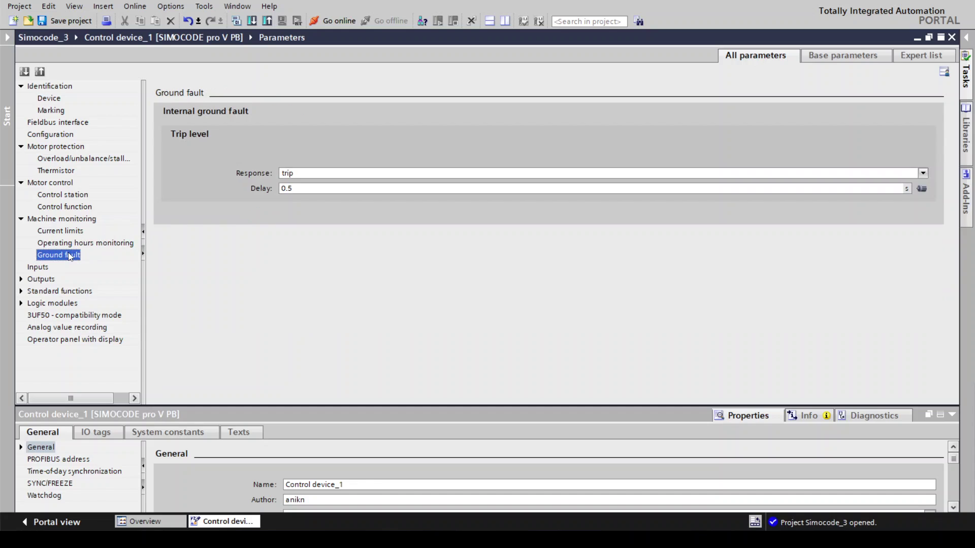
pyautogui.click(292, 174)
pyautogui.click(194, 208)
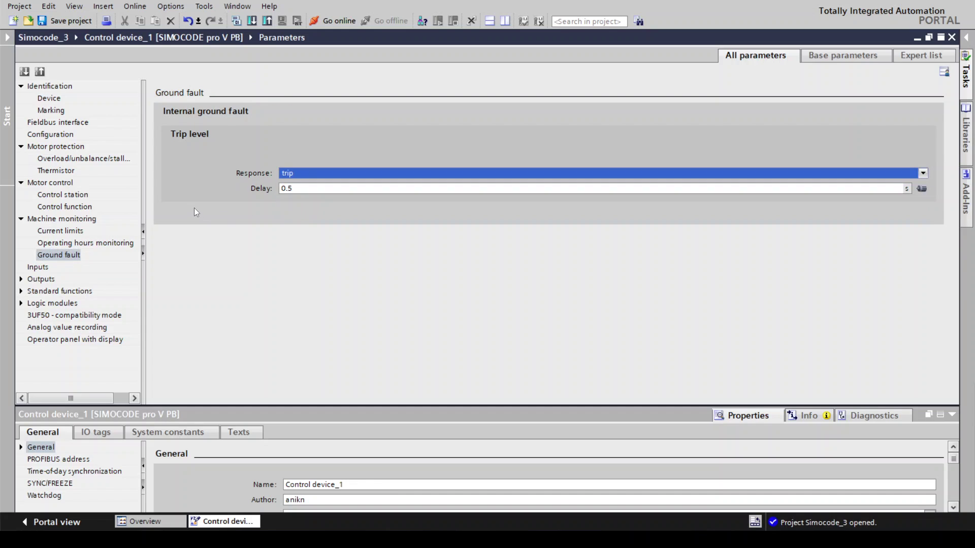
pyautogui.click(309, 173)
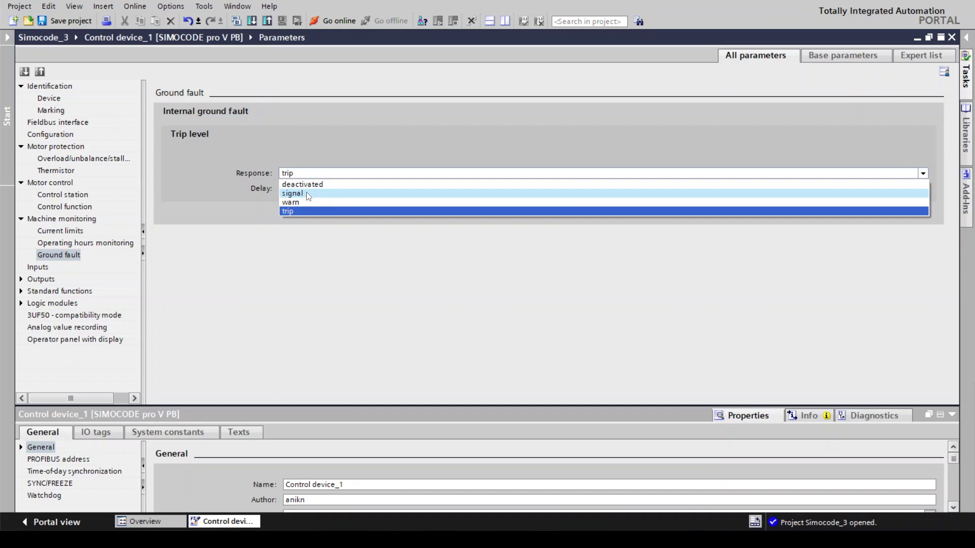
pyautogui.click(229, 202)
pyautogui.click(289, 175)
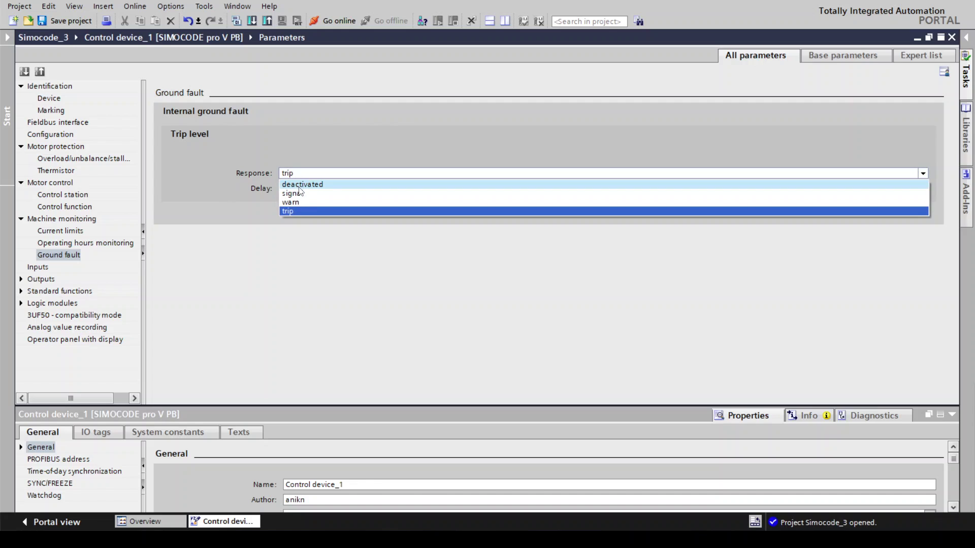
pyautogui.click(299, 186)
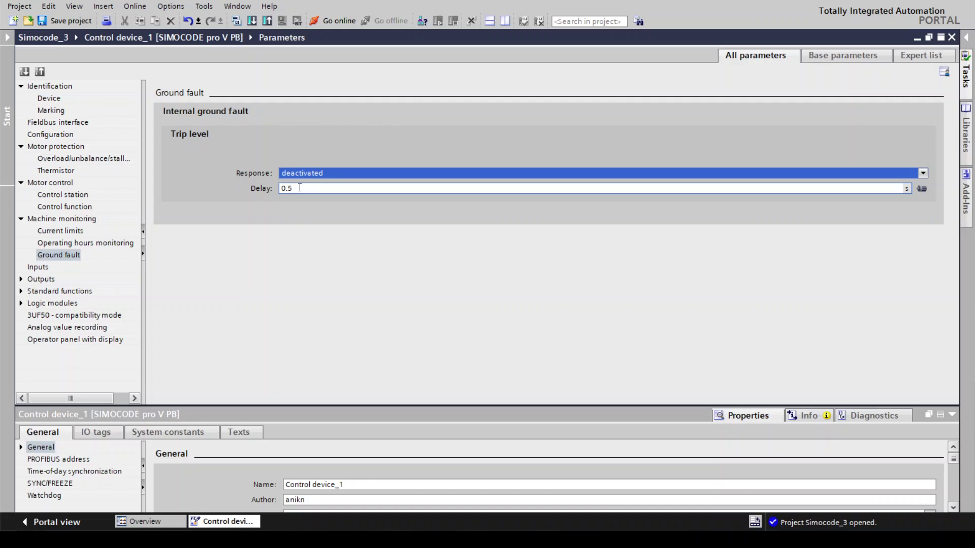
# View the debouncing time of the basic unit inputs and expand the project tree beside the parameters.
pyautogui.click(41, 267)
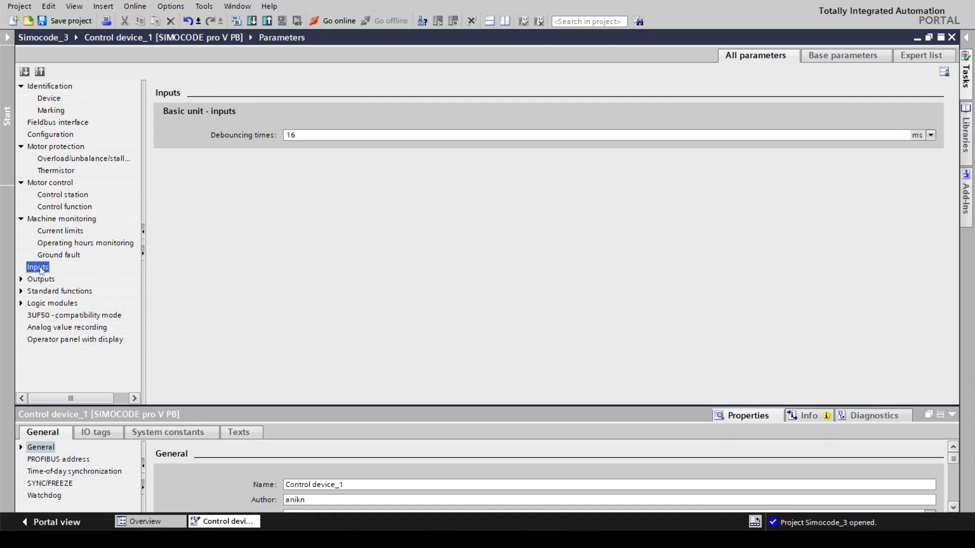
pyautogui.click(9, 42)
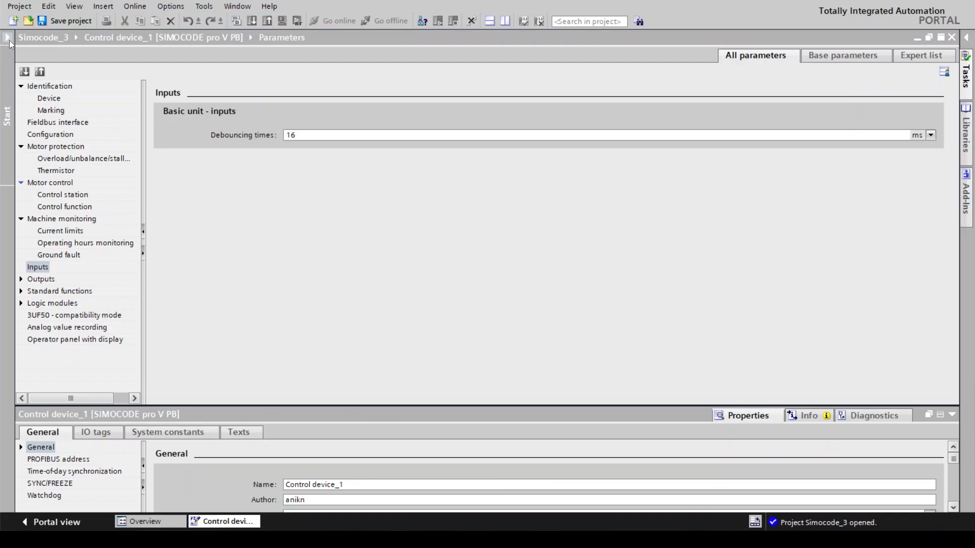
pyautogui.click(8, 37)
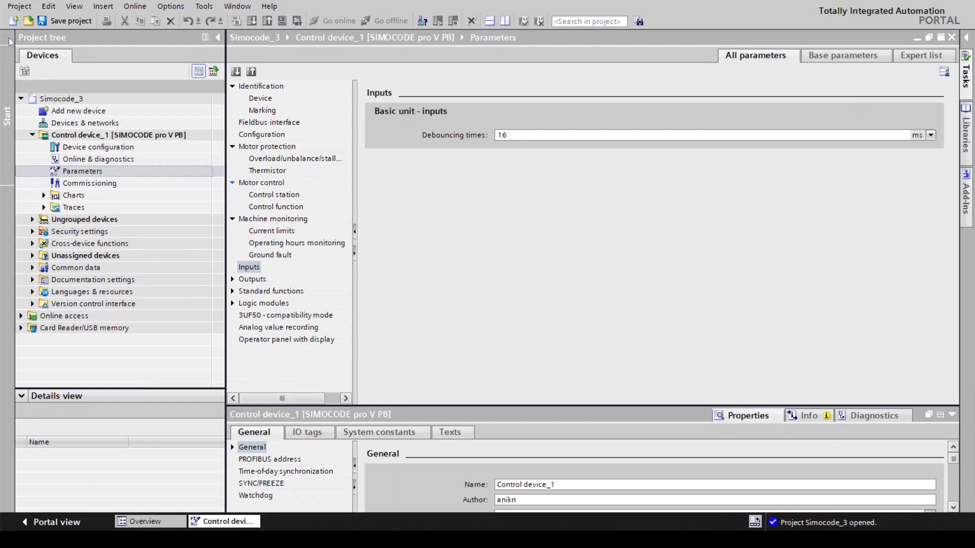
# Review the output assignments for the basic unit, operator panel LEDs, cyclic send data and acyclic send data.
pyautogui.click(233, 279)
pyautogui.click(266, 292)
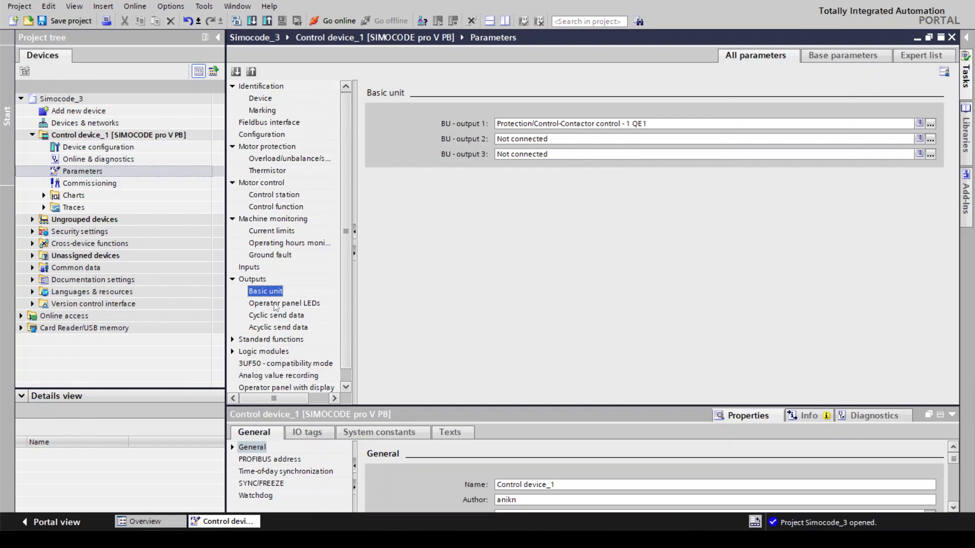
pyautogui.click(274, 305)
pyautogui.click(276, 314)
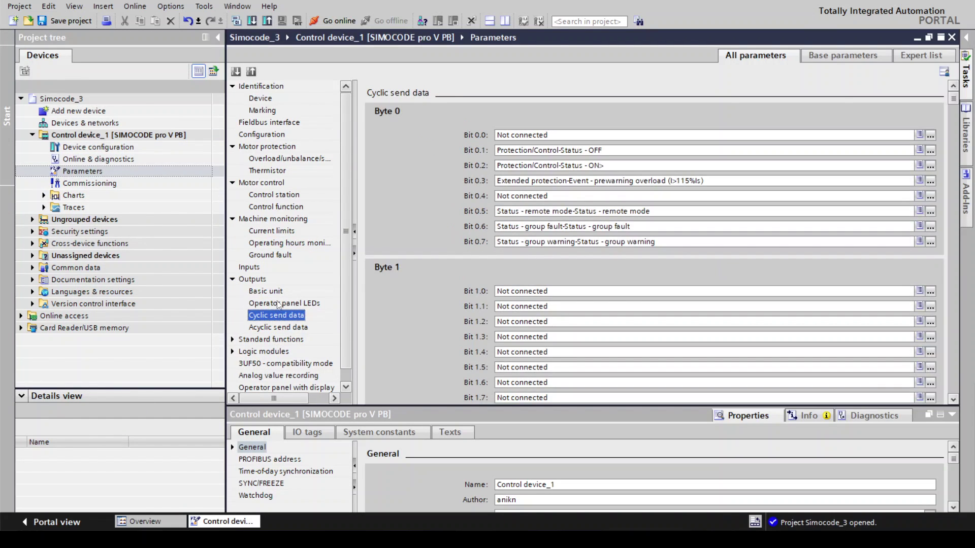
pyautogui.click(279, 293)
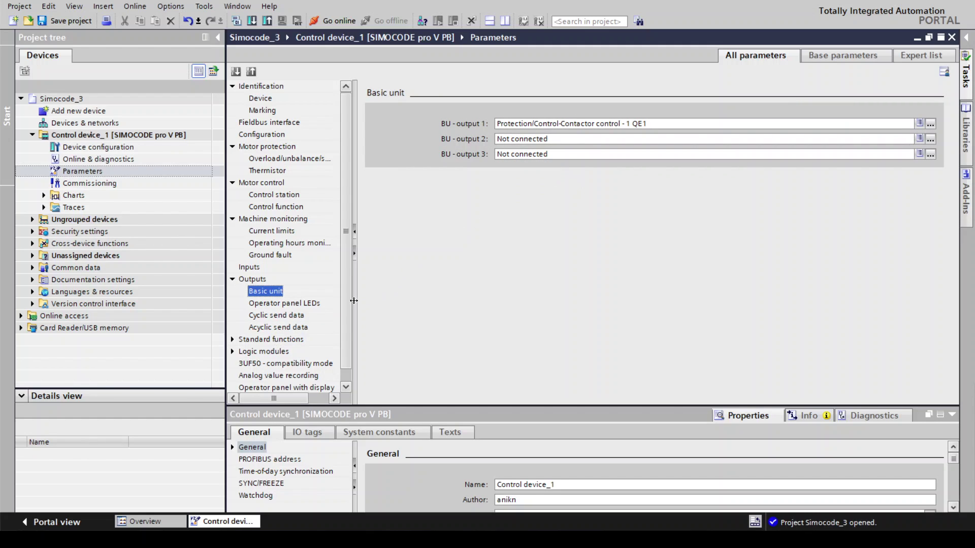
pyautogui.click(314, 305)
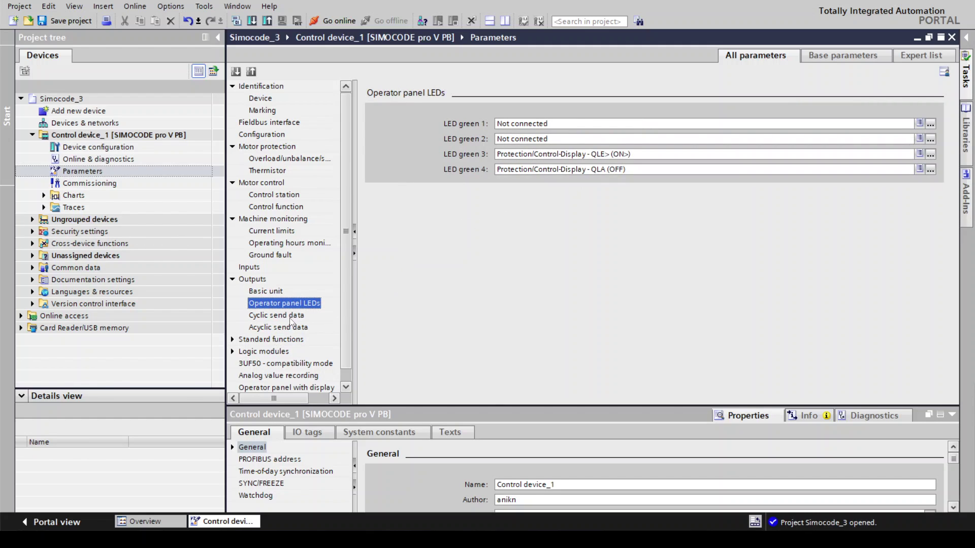
pyautogui.click(291, 318)
pyautogui.click(290, 328)
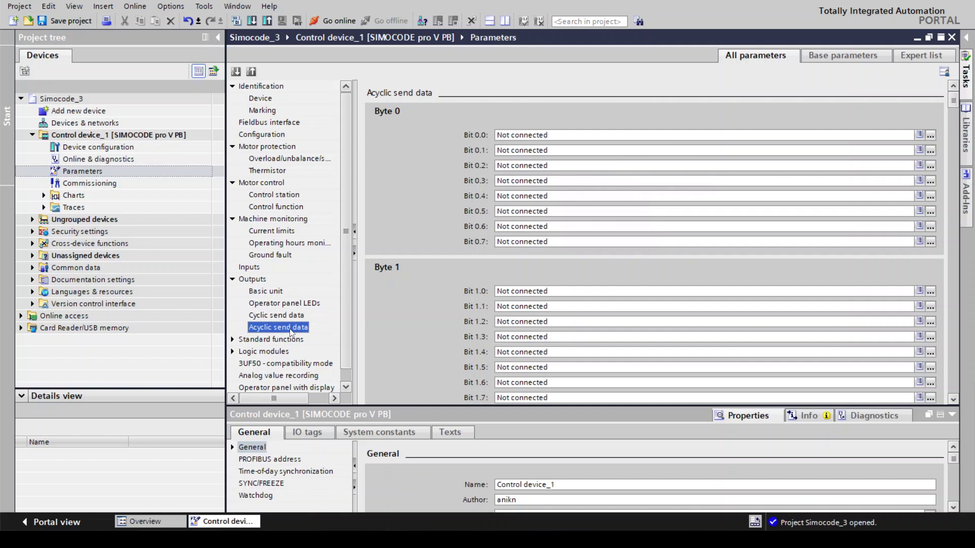
# Examine the standard functions from Test/Reset through external fault, Operational Protection Off, power failure monitoring, emergency start and watchdog to time stamping.
pyautogui.click(233, 341)
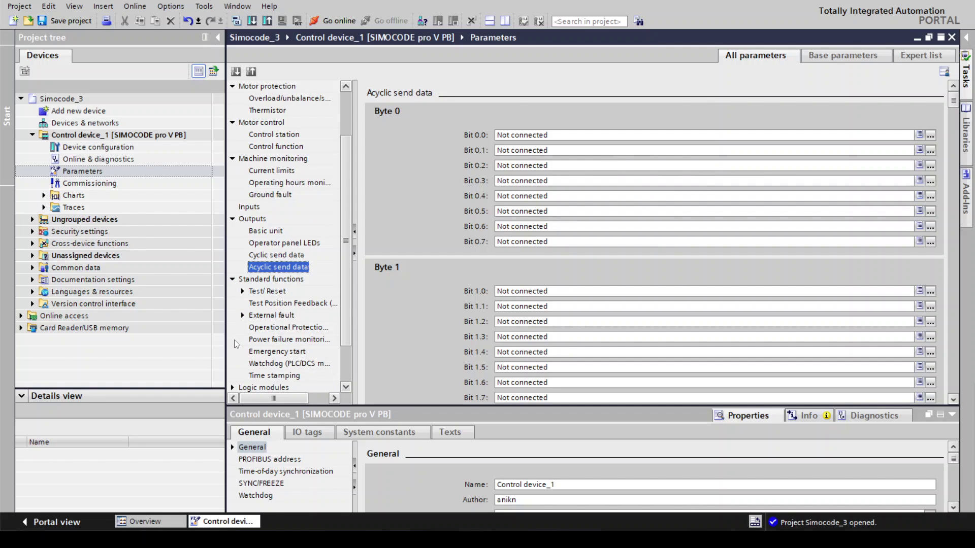
pyautogui.click(277, 292)
pyautogui.click(273, 303)
pyautogui.click(275, 316)
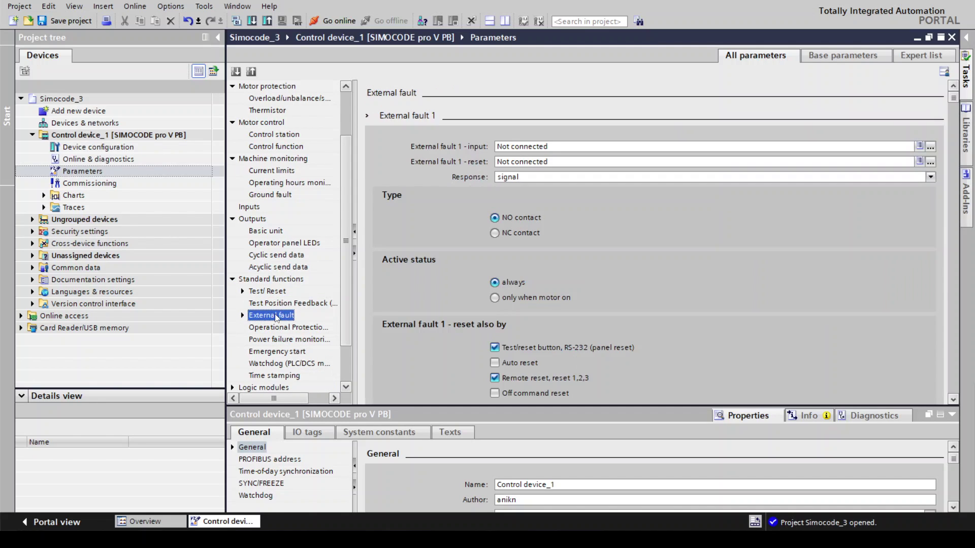
pyautogui.click(276, 337)
pyautogui.click(284, 328)
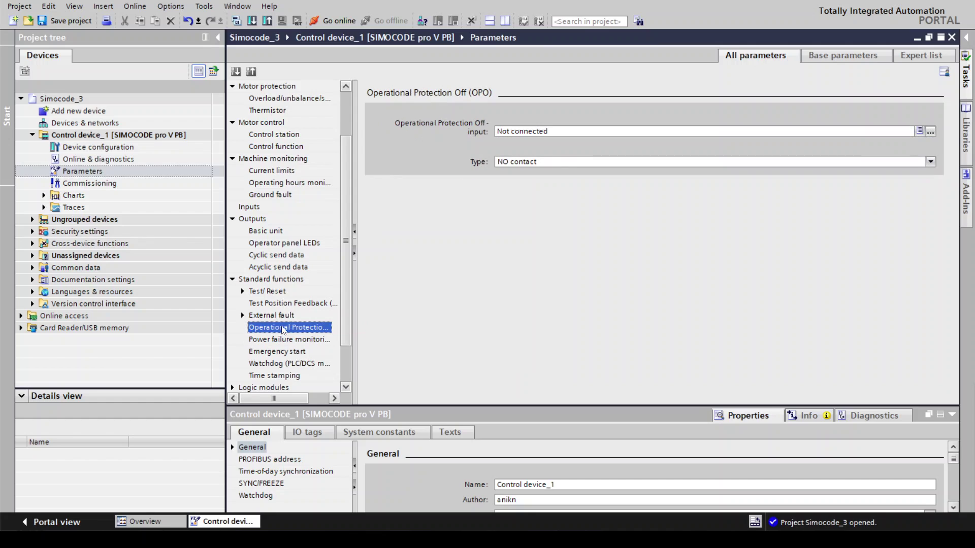
pyautogui.click(286, 341)
pyautogui.click(285, 352)
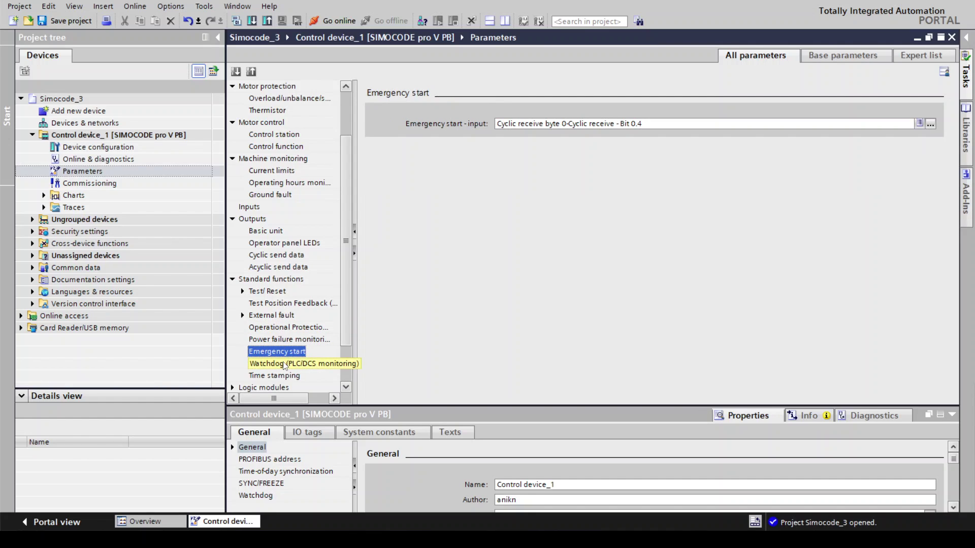
pyautogui.click(284, 364)
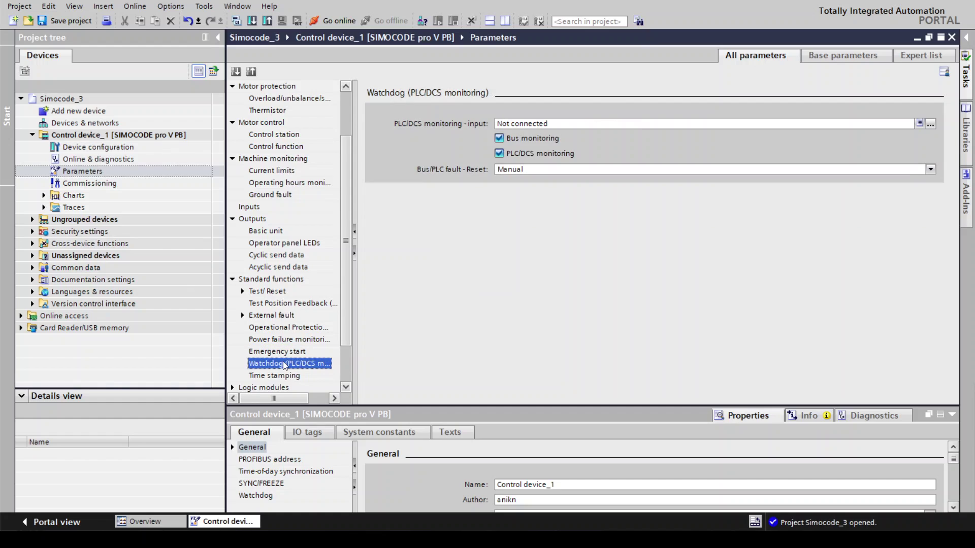
pyautogui.click(285, 376)
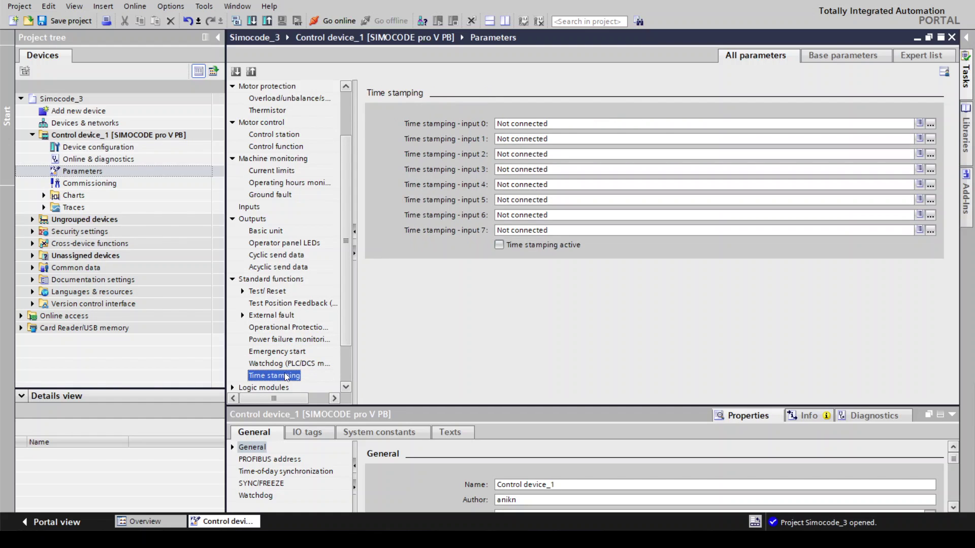
# Examine the inputs and output tables of the Truth table 3I/1Q logic modules.
pyautogui.scroll(-2, 341, 318)
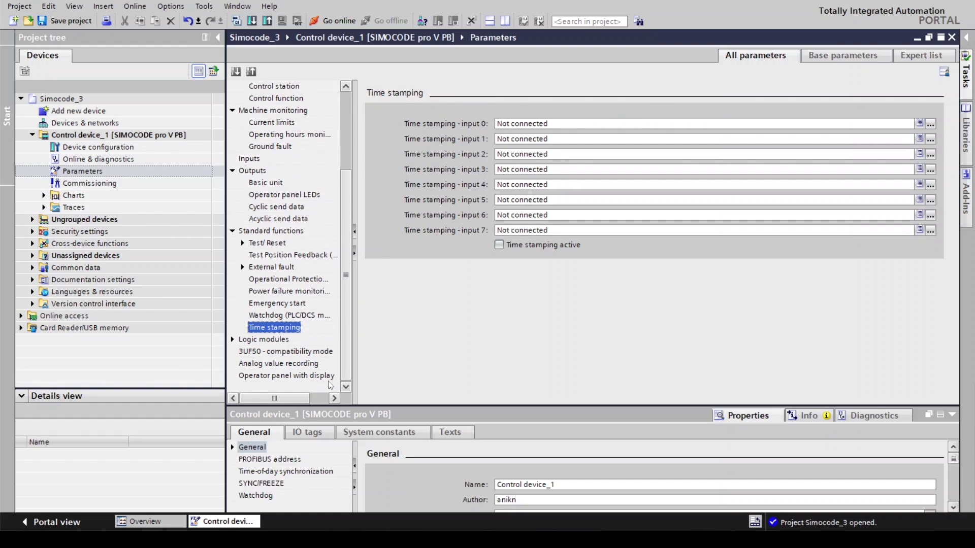
pyautogui.click(233, 340)
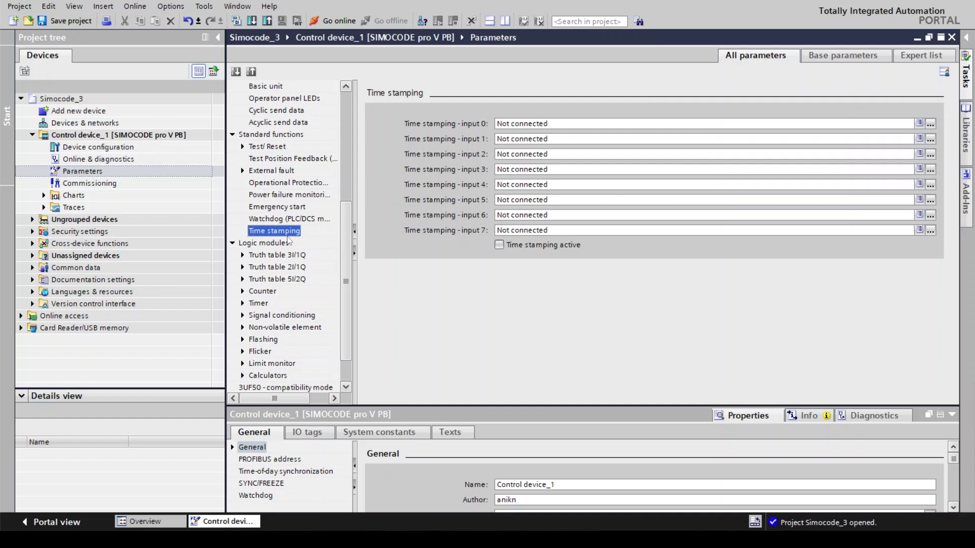
pyautogui.click(297, 256)
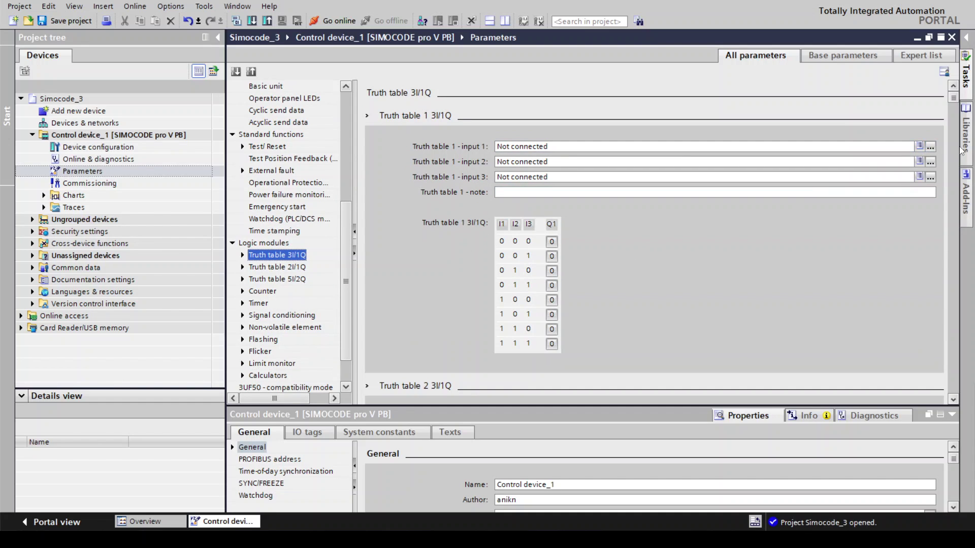
pyautogui.scroll(-7, 957, 105)
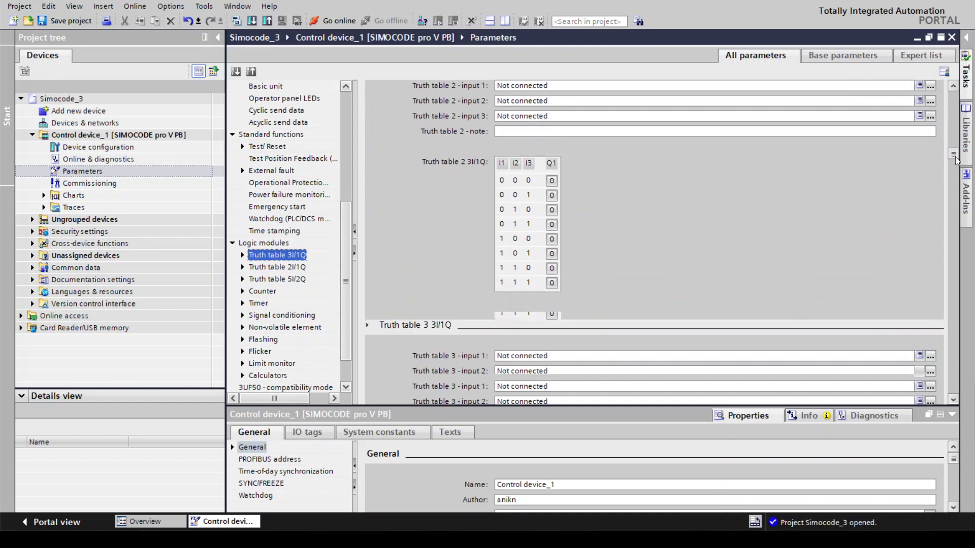
pyautogui.scroll(-9, 960, 135)
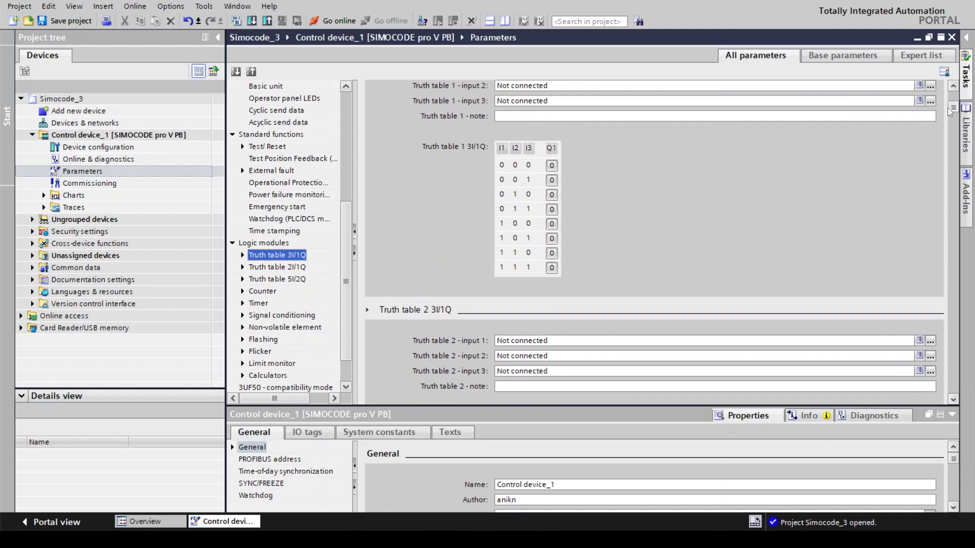
pyautogui.scroll(-15, 958, 193)
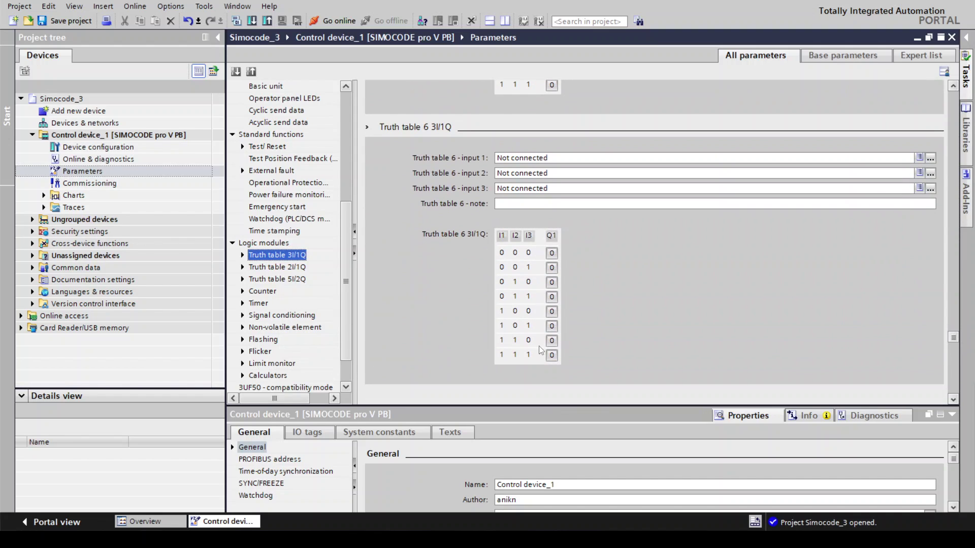
# Review the signal conditioning modules and the type, input and reset parameters of Non-volatile elements 1 to 3.
pyautogui.click(299, 316)
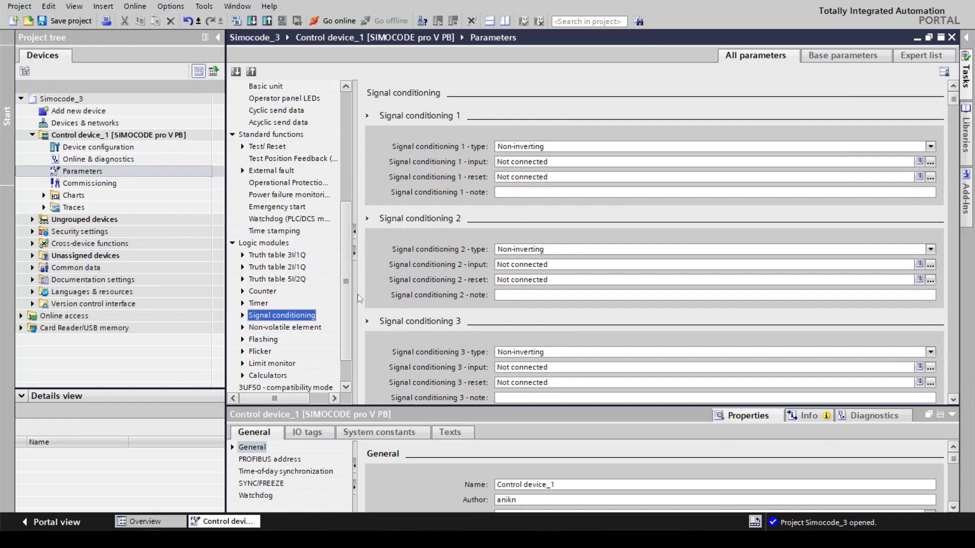
pyautogui.scroll(-2, 347, 305)
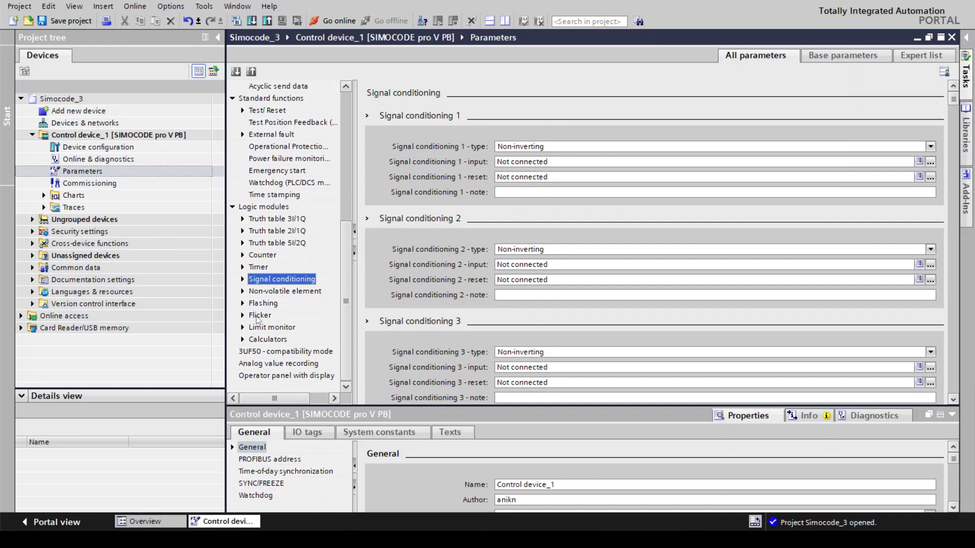
pyautogui.click(243, 291)
pyautogui.click(273, 304)
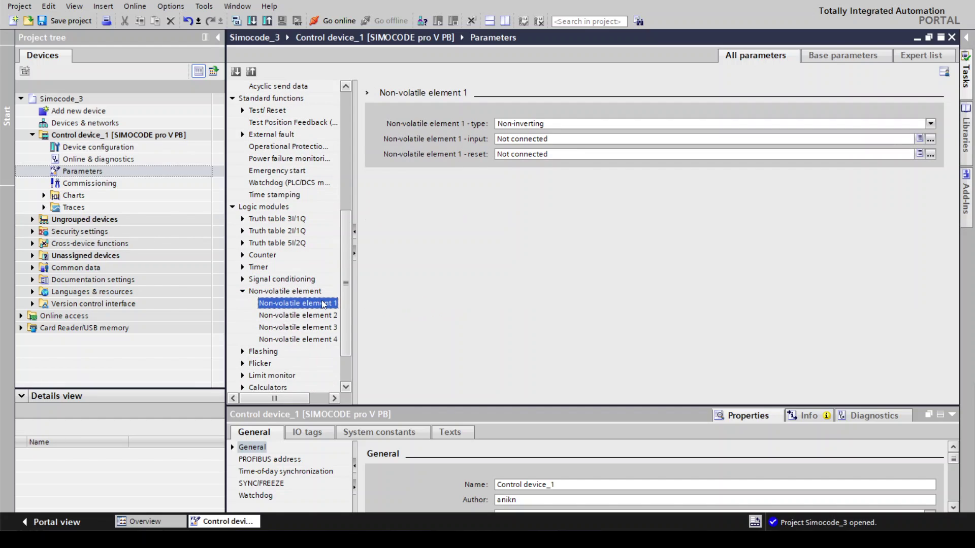
pyautogui.click(307, 316)
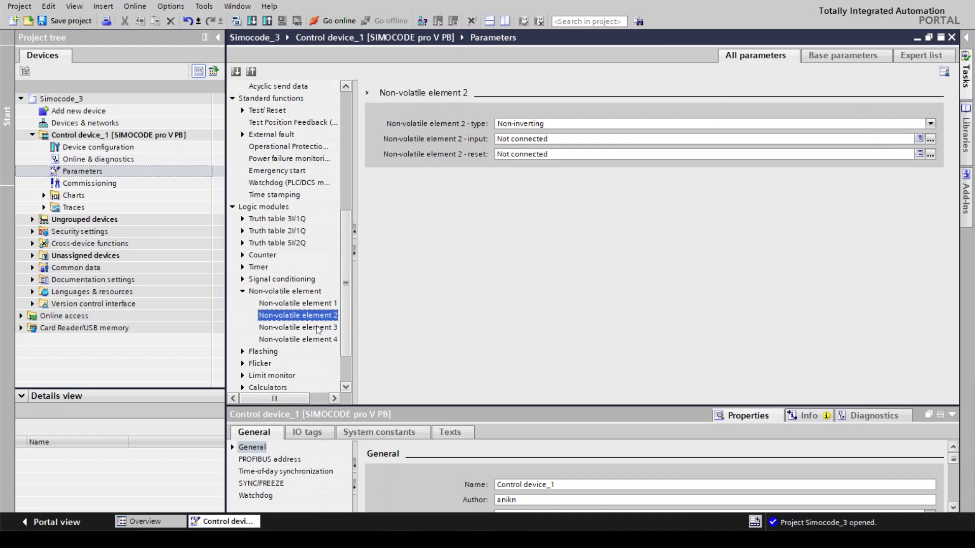
pyautogui.click(317, 329)
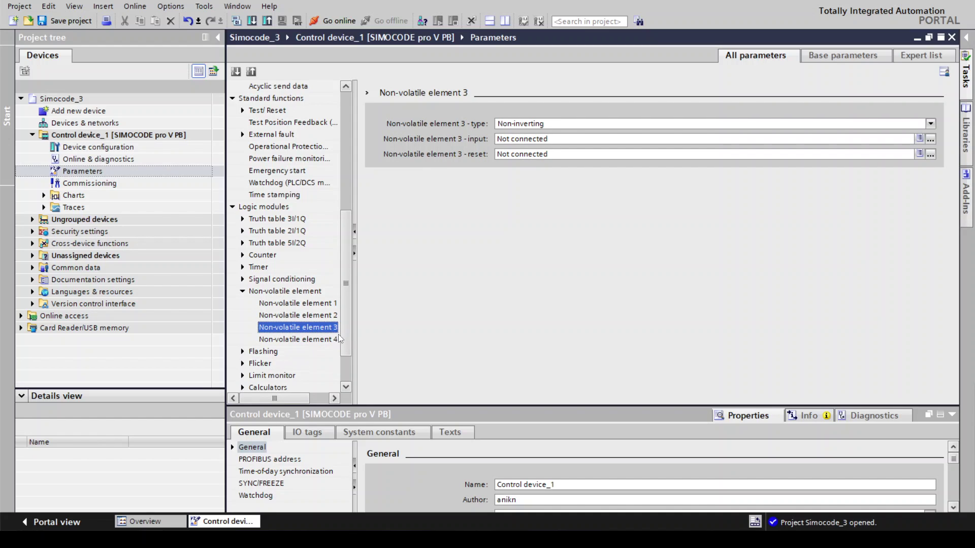
# Review the Flashing 1 and Flicker 1 logic modules, including the wiring elements available for the Flicker 1 input.
pyautogui.scroll(-2, 343, 350)
pyautogui.click(242, 303)
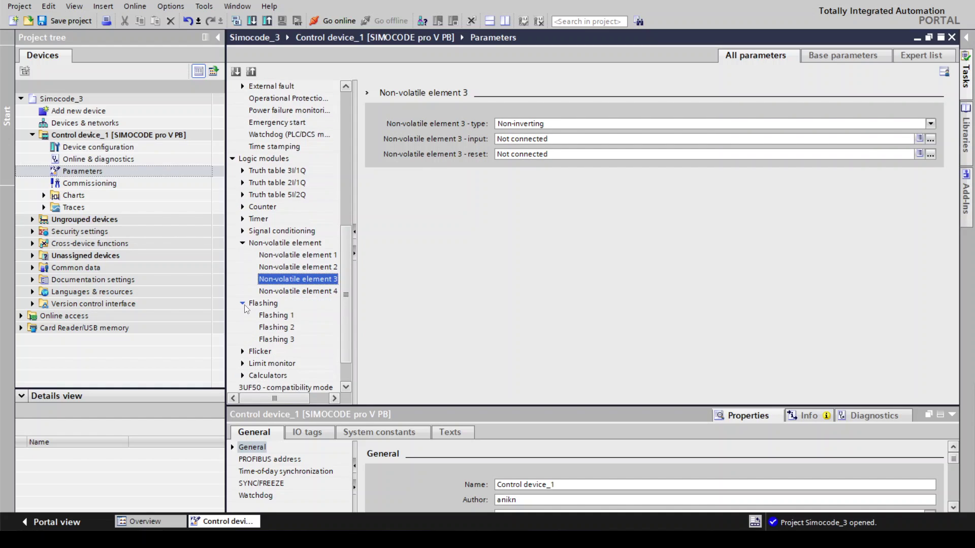
pyautogui.click(269, 316)
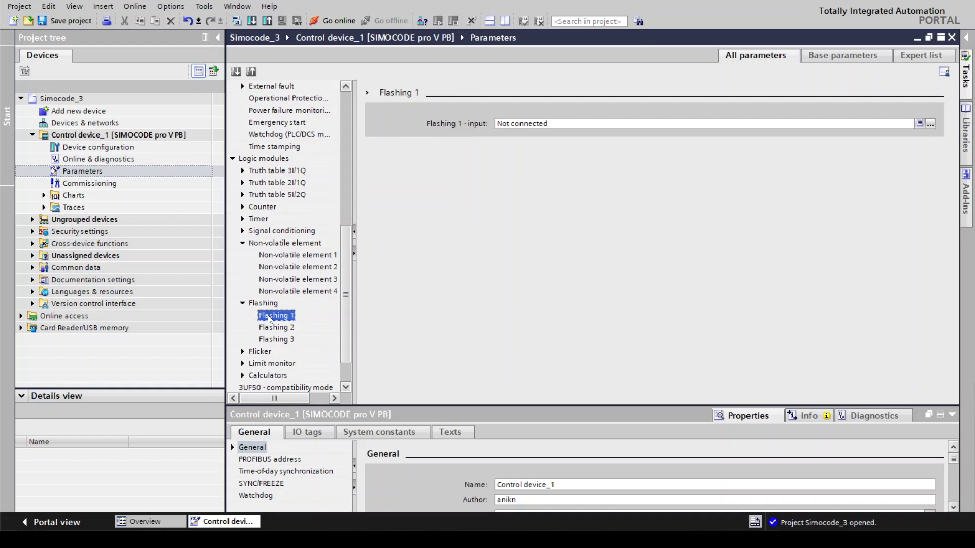
pyautogui.click(242, 352)
pyautogui.click(266, 354)
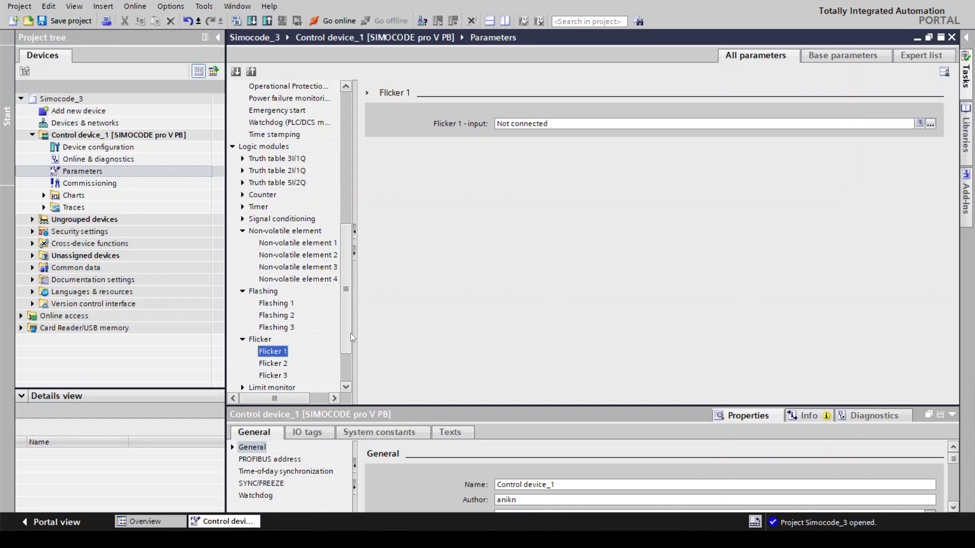
pyautogui.scroll(-2, 350, 333)
pyautogui.click(242, 327)
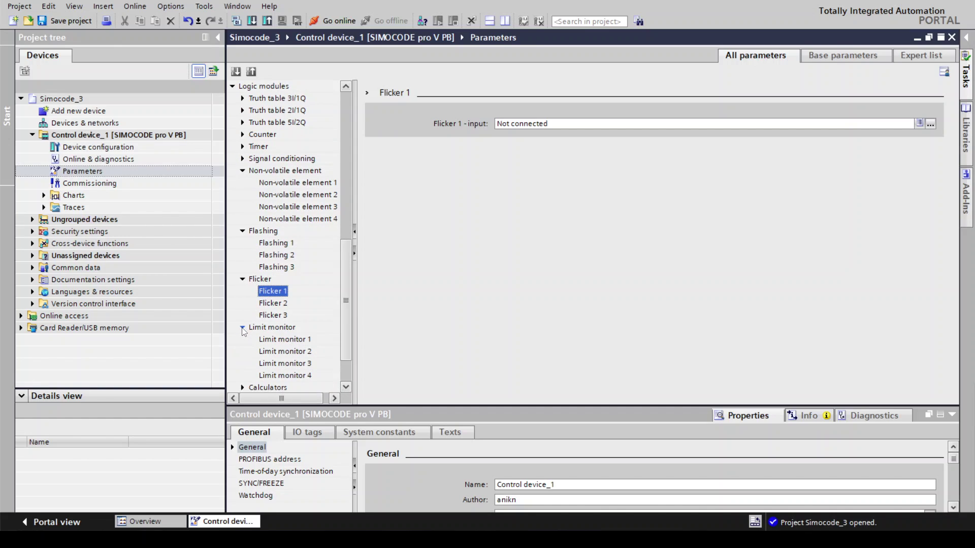
pyautogui.click(930, 124)
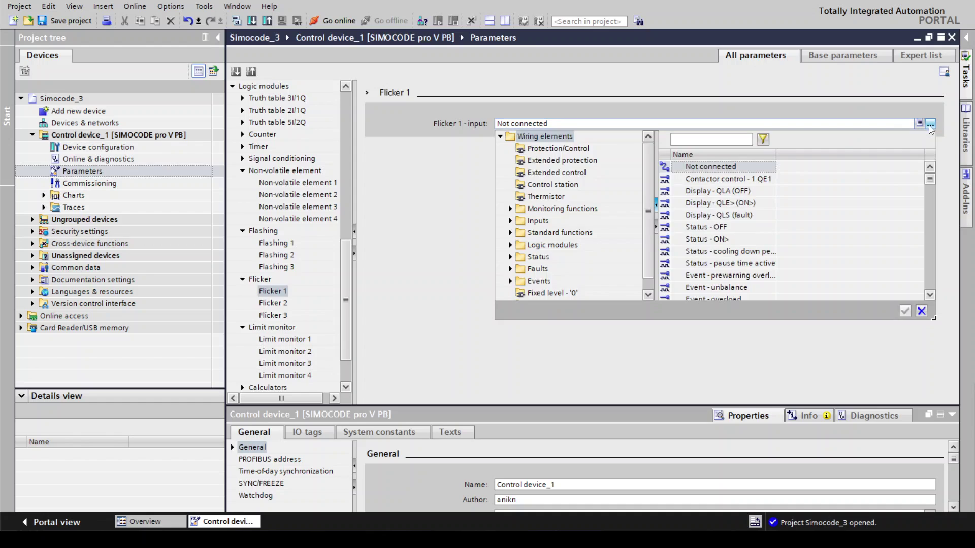
pyautogui.click(931, 125)
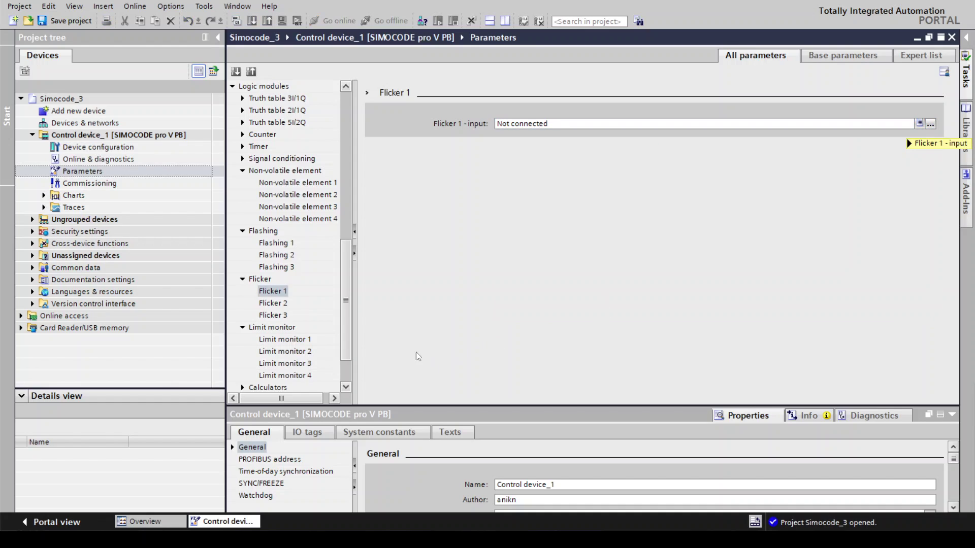
# Examine the Limit monitor 4 parameters and the formula editors of Calculation modules 1 and 2.
pyautogui.click(303, 375)
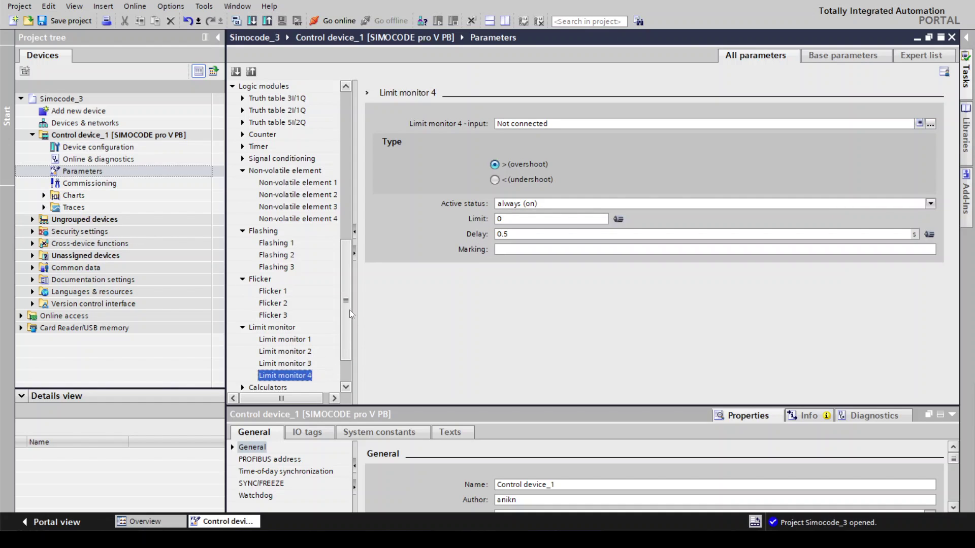
pyautogui.scroll(-2, 349, 309)
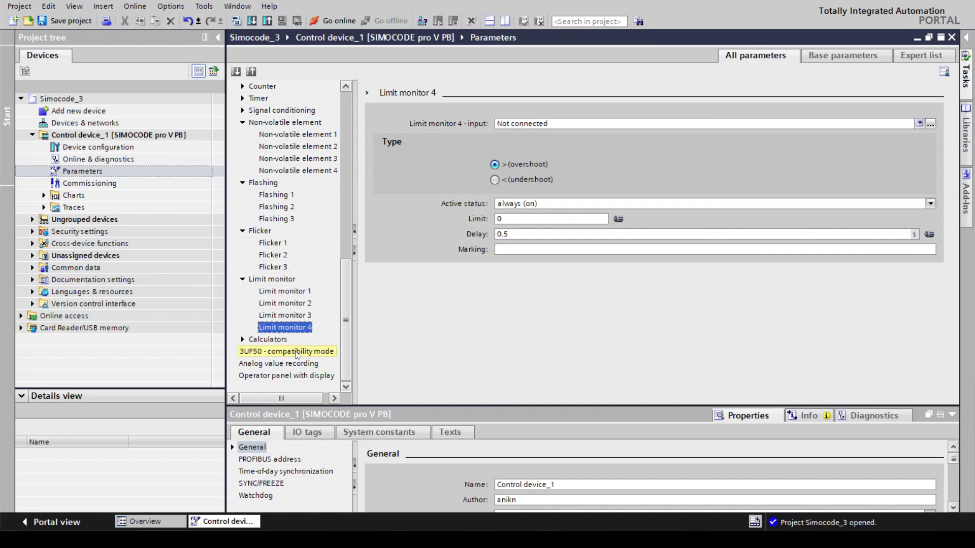
pyautogui.click(242, 339)
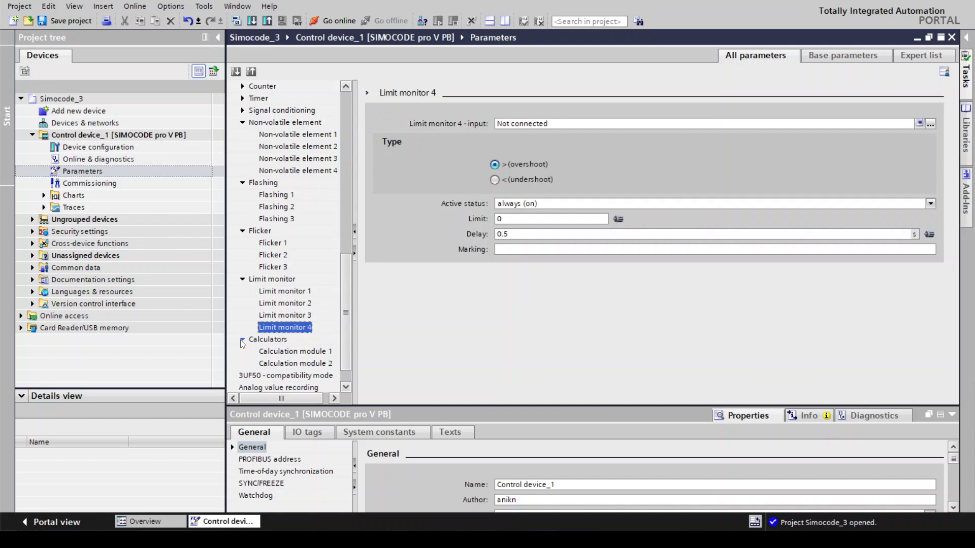
pyautogui.click(278, 353)
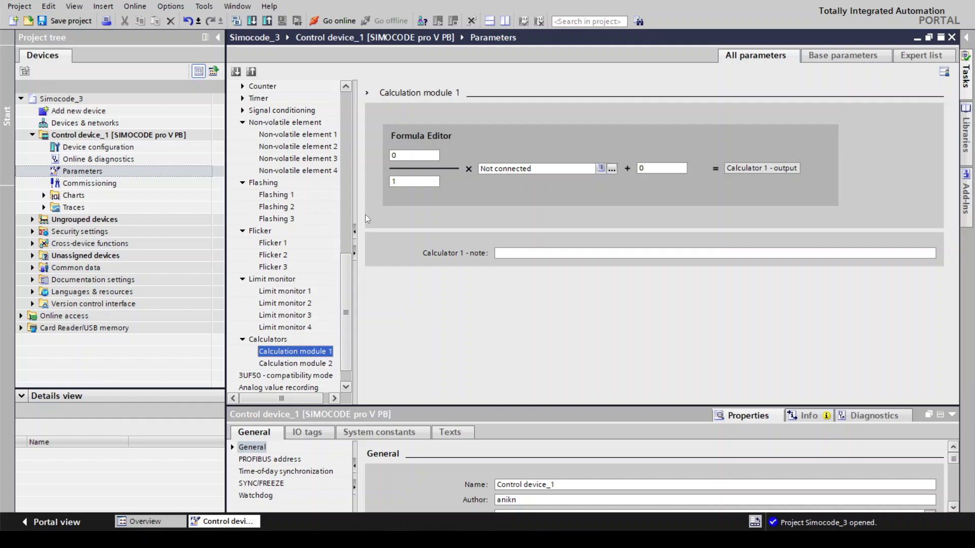
pyautogui.click(324, 365)
pyautogui.scroll(-1, 347, 330)
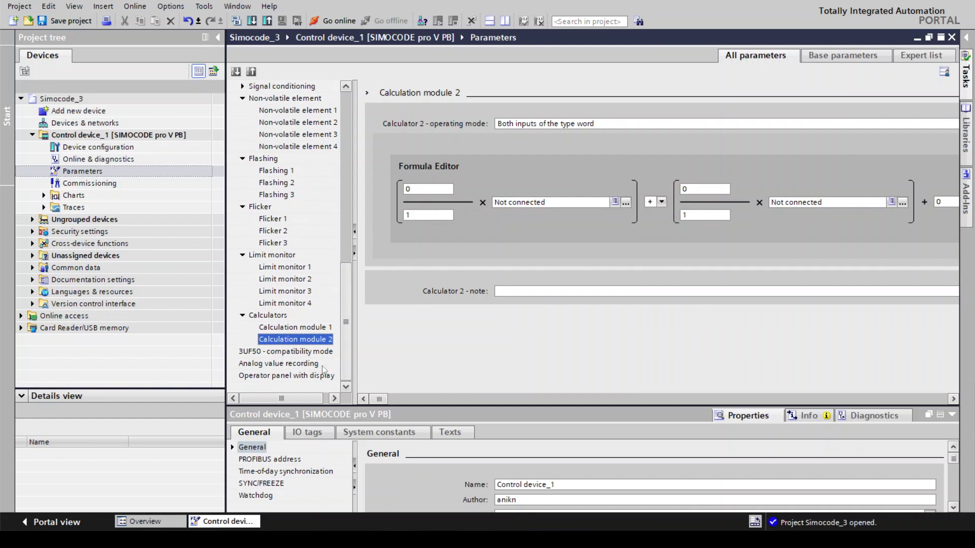
# Look through the 3UF50 compatibility mode and analog value recording parameters.
pyautogui.click(294, 352)
pyautogui.click(296, 375)
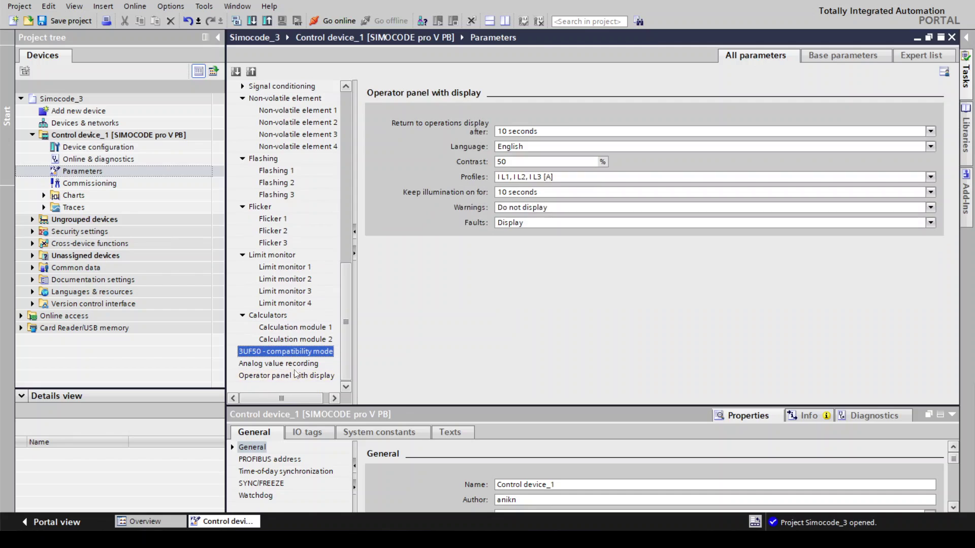
pyautogui.click(296, 365)
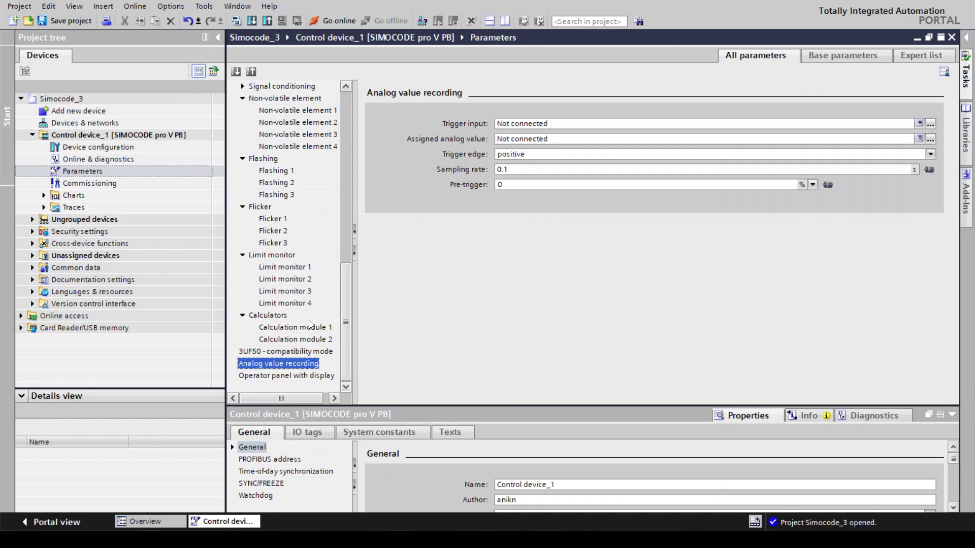
# Set the operator panel with display's profile to I max [A] and check the illumination time description.
pyautogui.click(305, 376)
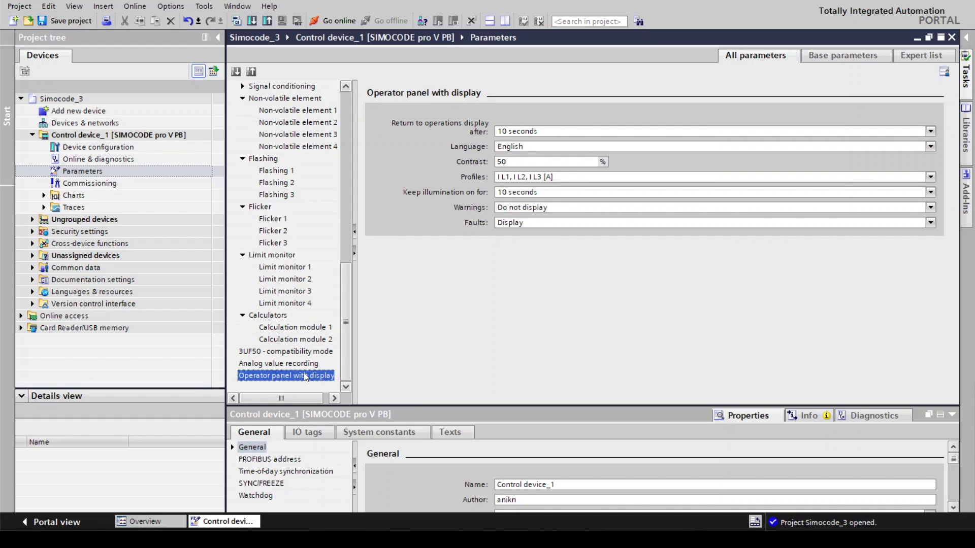
pyautogui.click(931, 177)
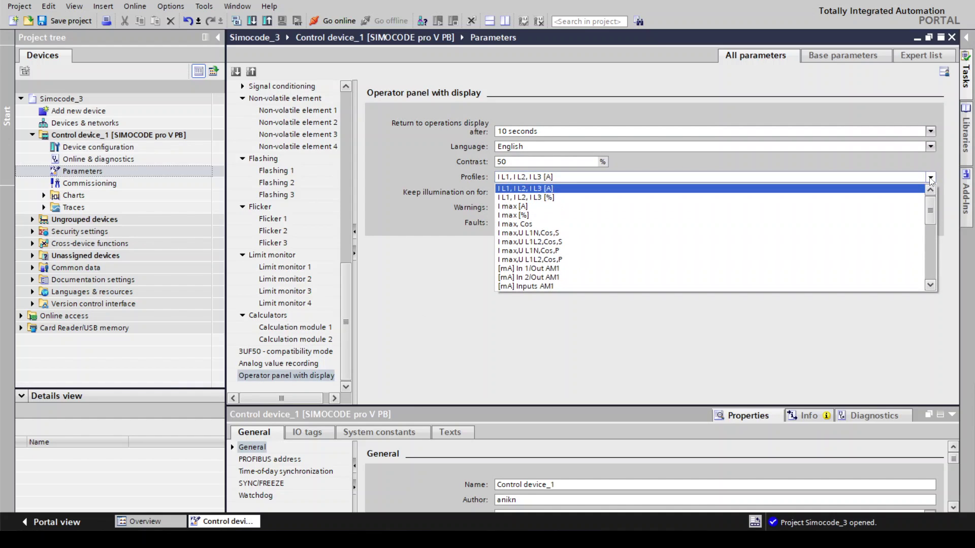
pyautogui.click(617, 207)
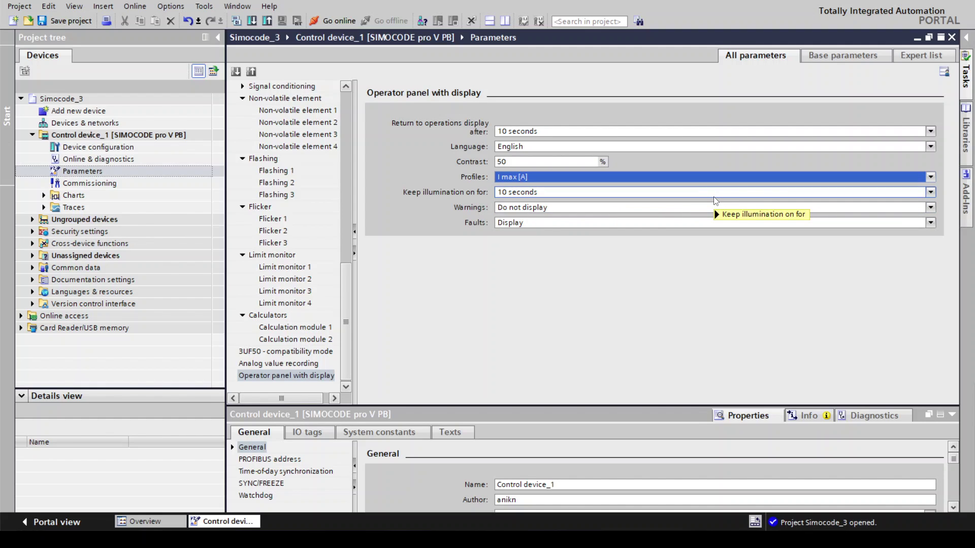
pyautogui.moveTo(716, 200)
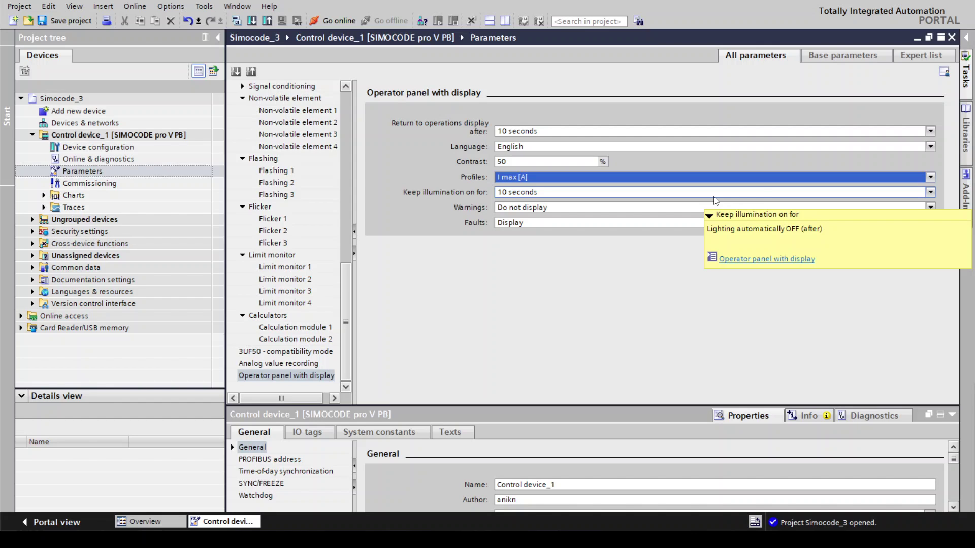
pyautogui.click(931, 177)
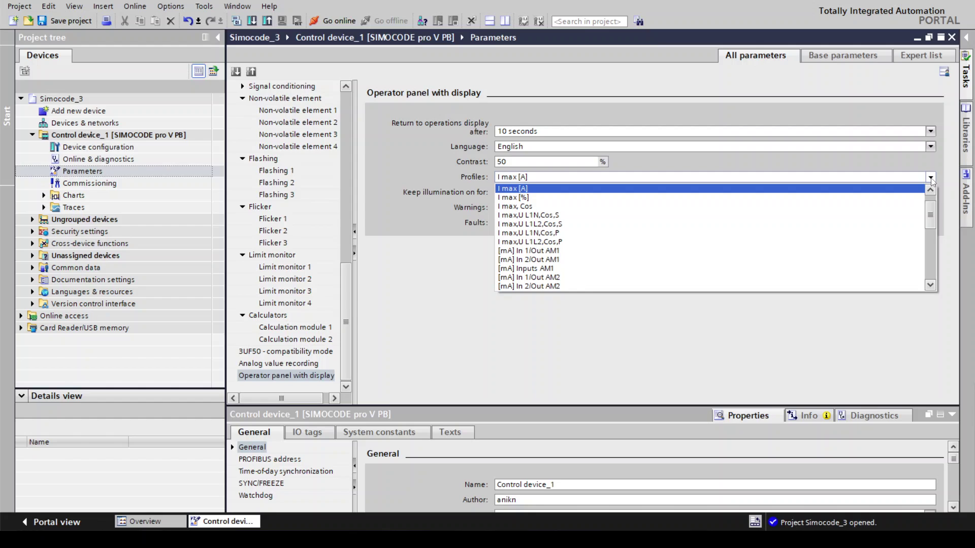
pyautogui.click(931, 177)
# Set both warnings and faults to Display for the operator panel with display.
pyautogui.click(679, 208)
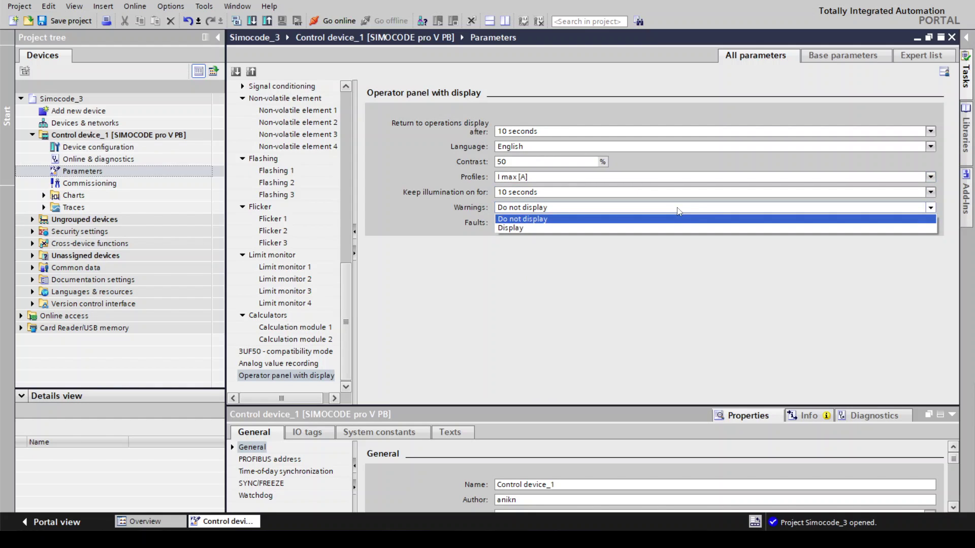
pyautogui.click(662, 228)
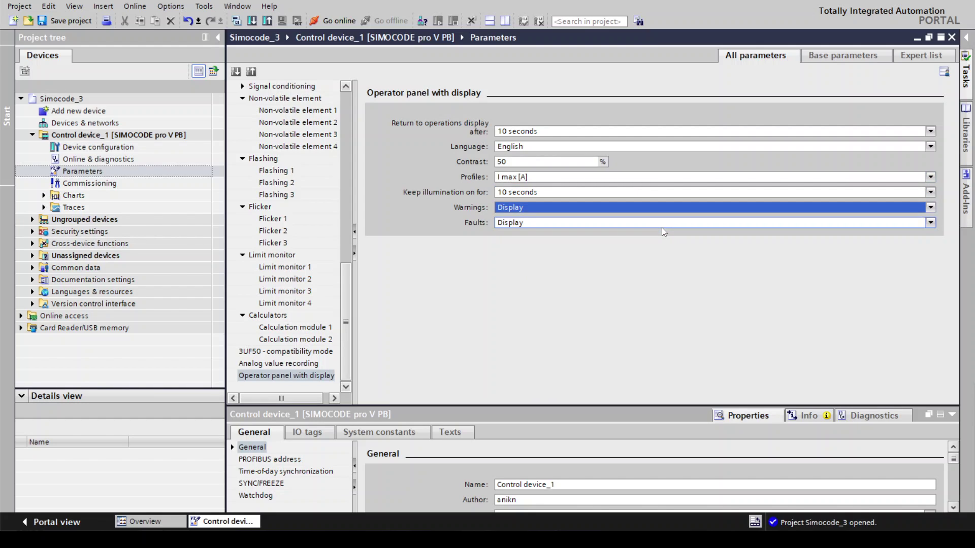
pyautogui.click(681, 224)
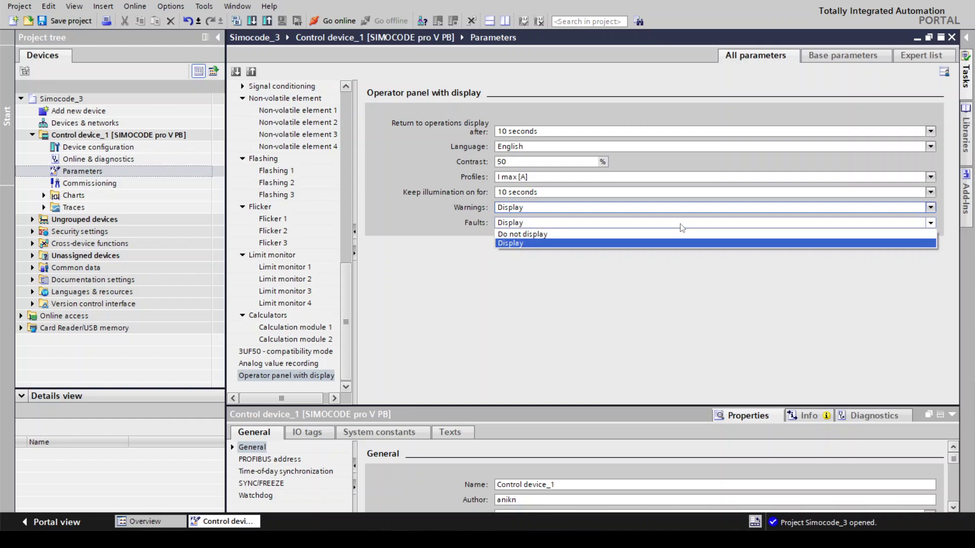
pyautogui.click(660, 243)
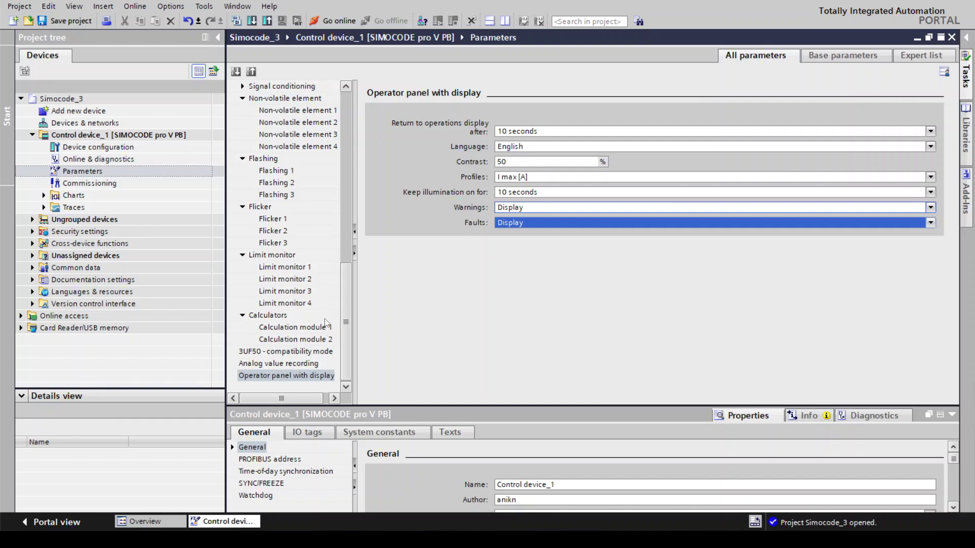
# Set the operator panel's warnings to Do not display and keep its faults set to Display.
pyautogui.click(556, 227)
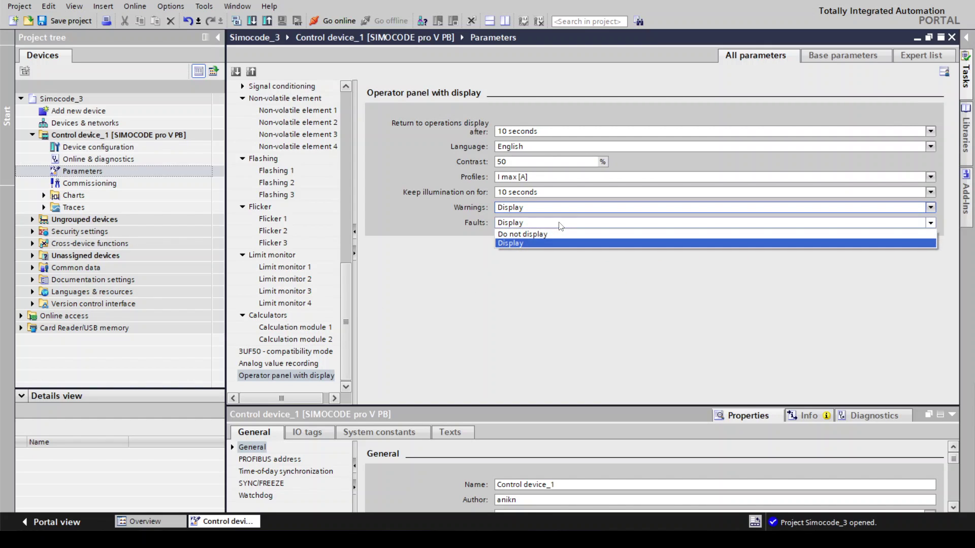
pyautogui.click(559, 208)
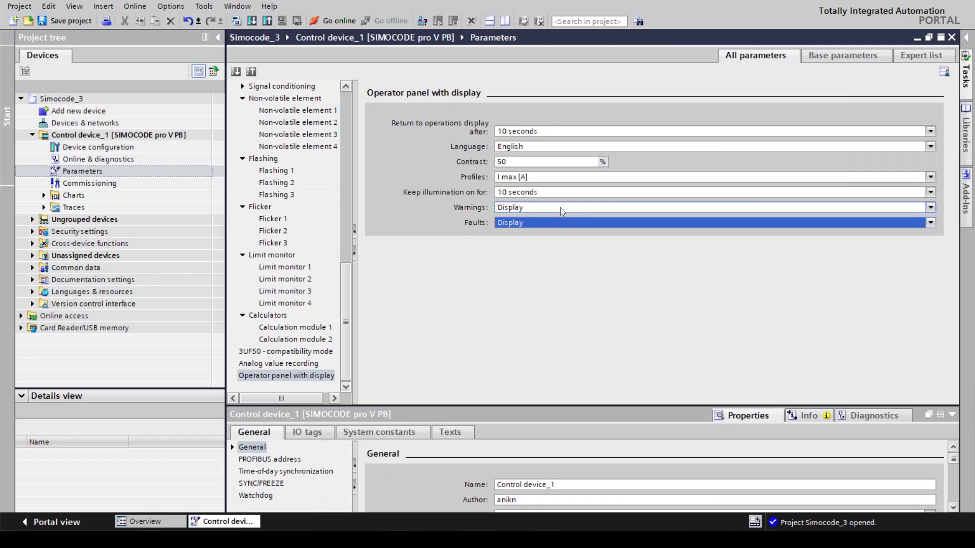
pyautogui.click(559, 207)
pyautogui.click(559, 214)
pyautogui.click(561, 223)
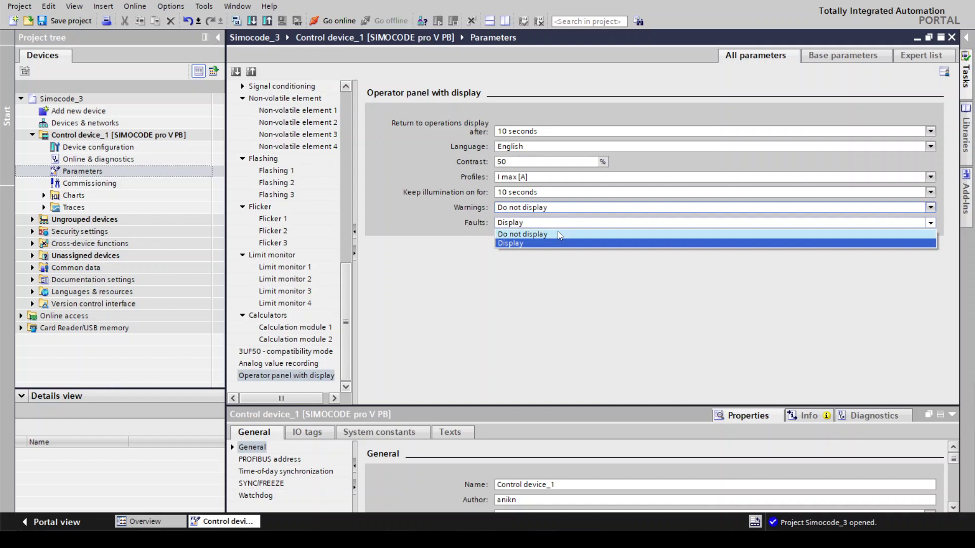
pyautogui.click(556, 243)
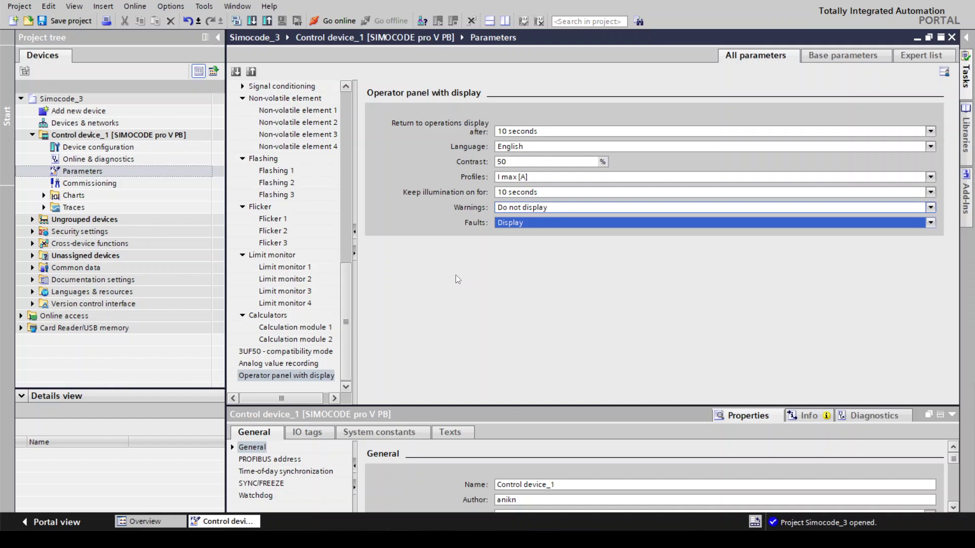
# Open the device's commissioning view and review its general diagnostics, control/status information and faults.
pyautogui.doubleClick(145, 188)
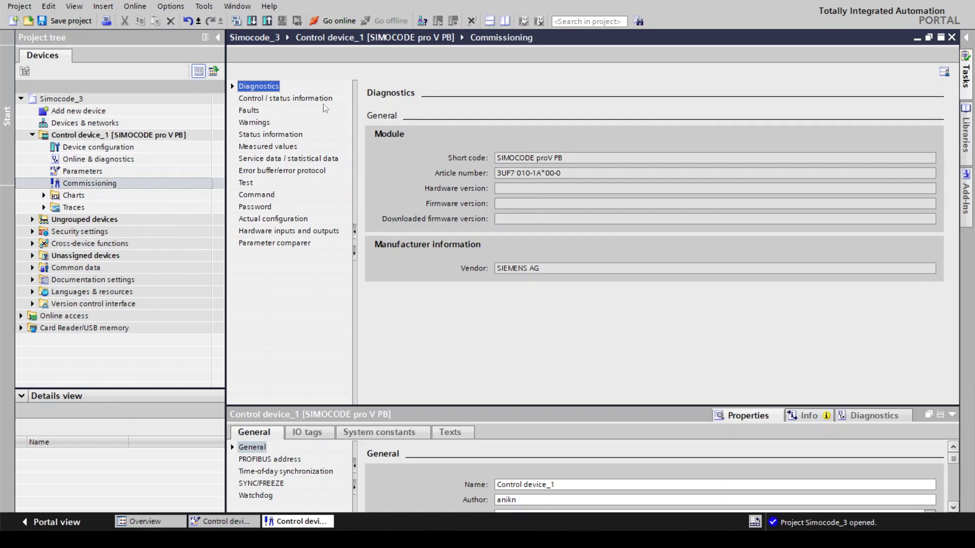
pyautogui.click(232, 87)
pyautogui.click(258, 97)
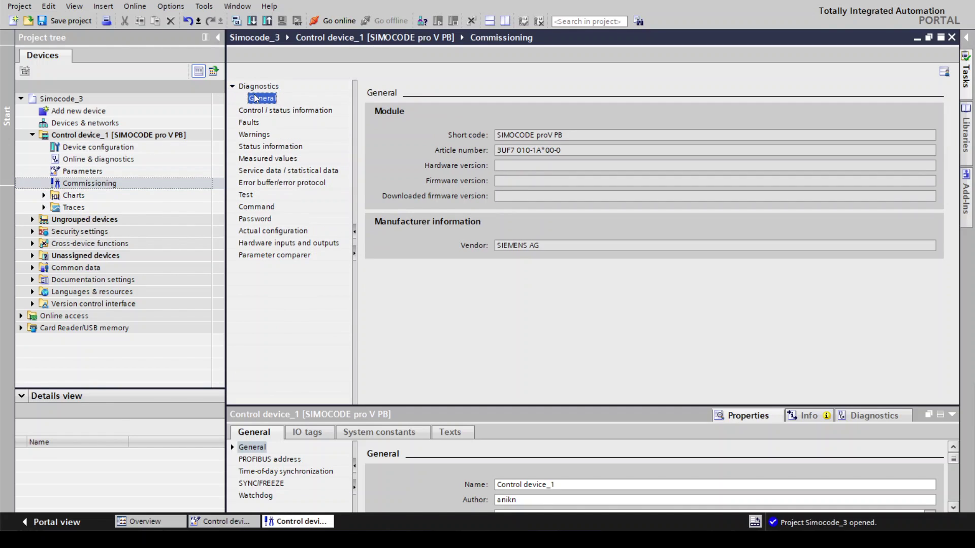
pyautogui.click(268, 111)
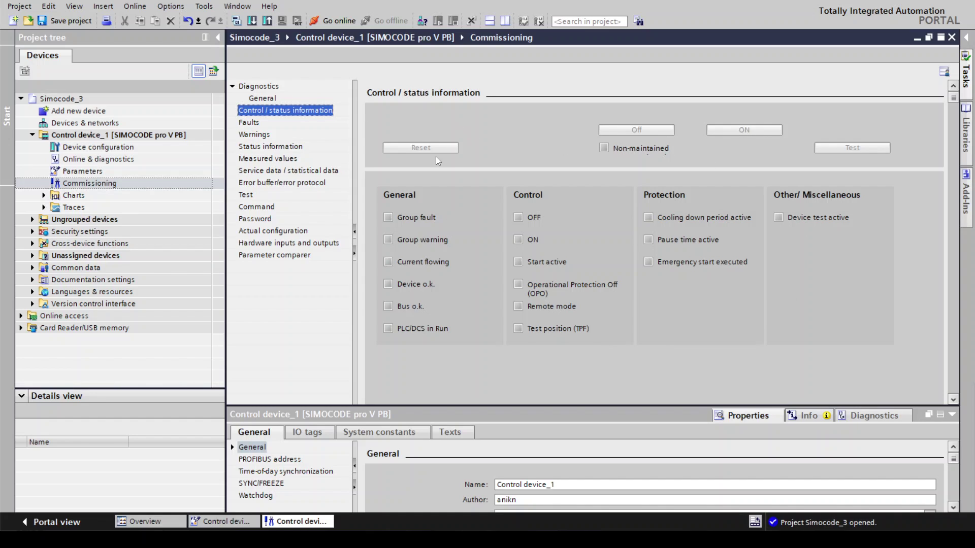
pyautogui.click(249, 124)
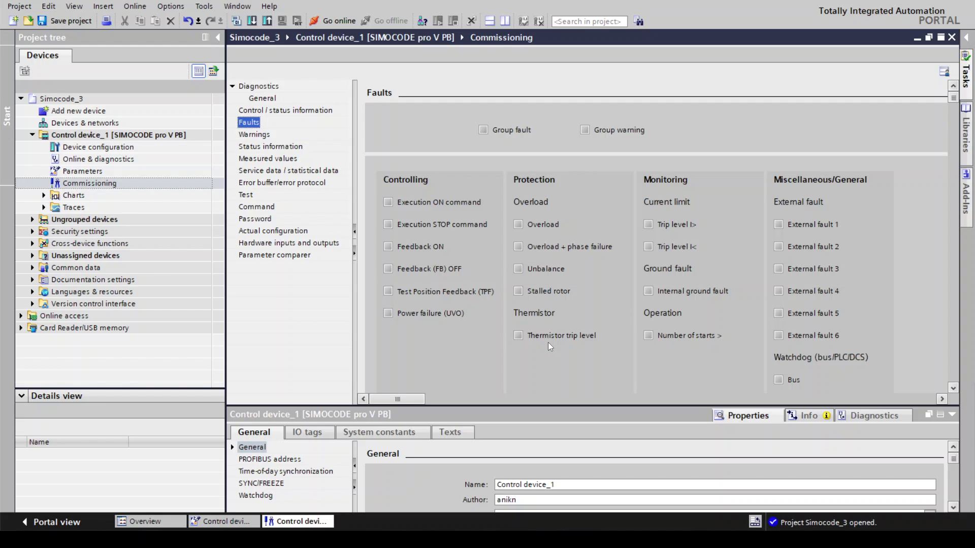
# Review the commissioning pages for warnings, status information, measured values, service/statistical data, error buffer, test, command and password.
pyautogui.click(252, 134)
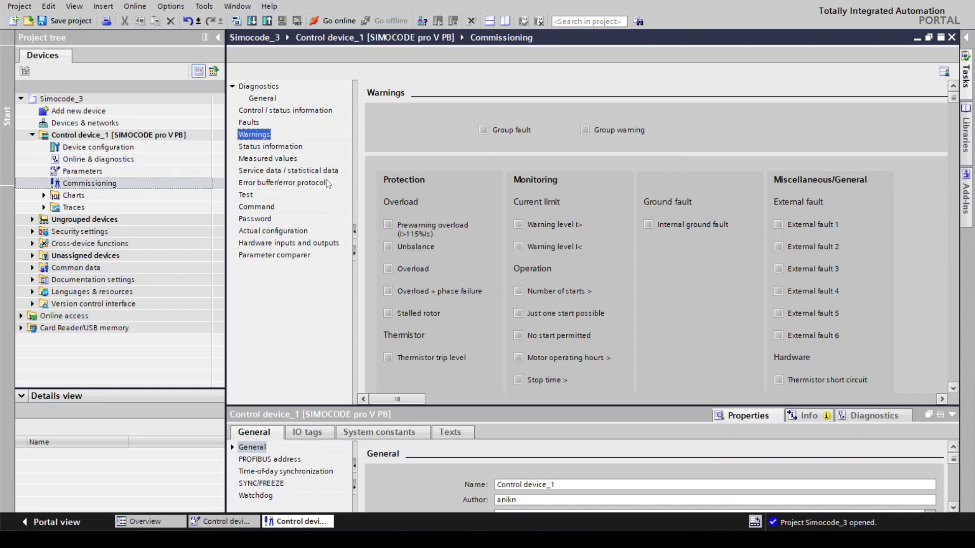
pyautogui.click(299, 149)
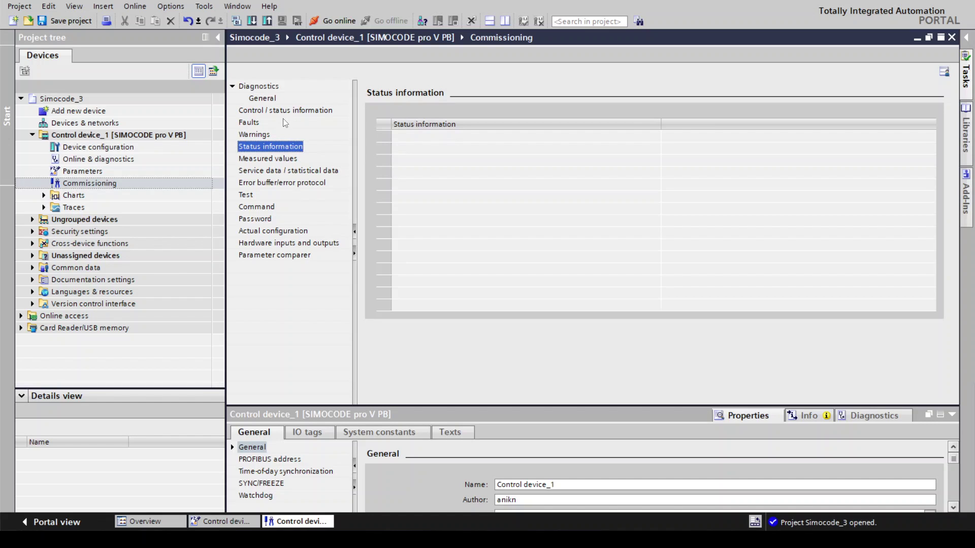
pyautogui.click(280, 159)
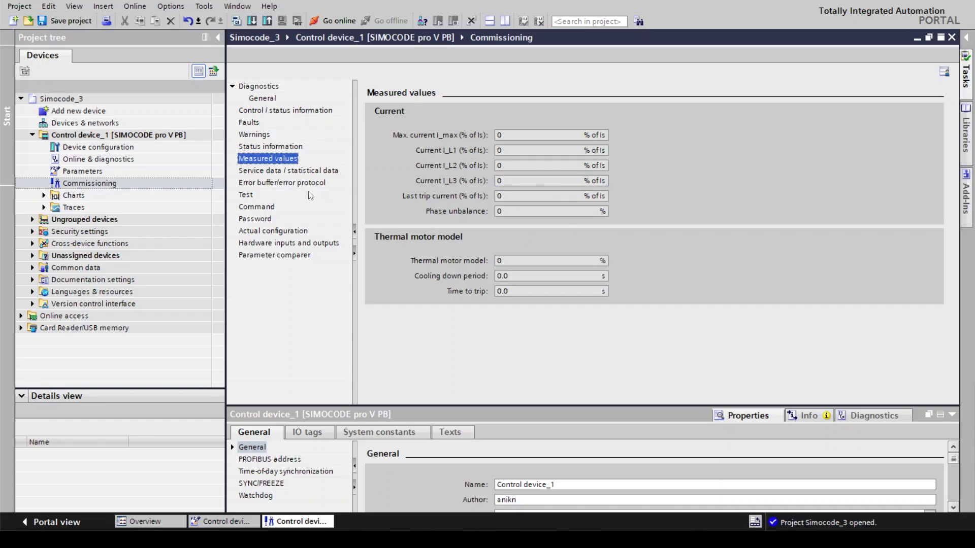
pyautogui.click(290, 172)
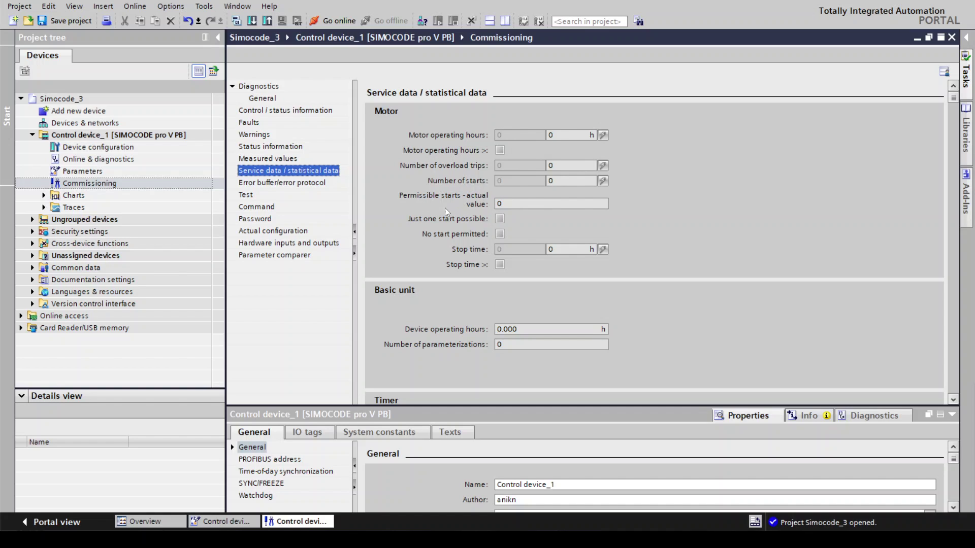
pyautogui.click(300, 184)
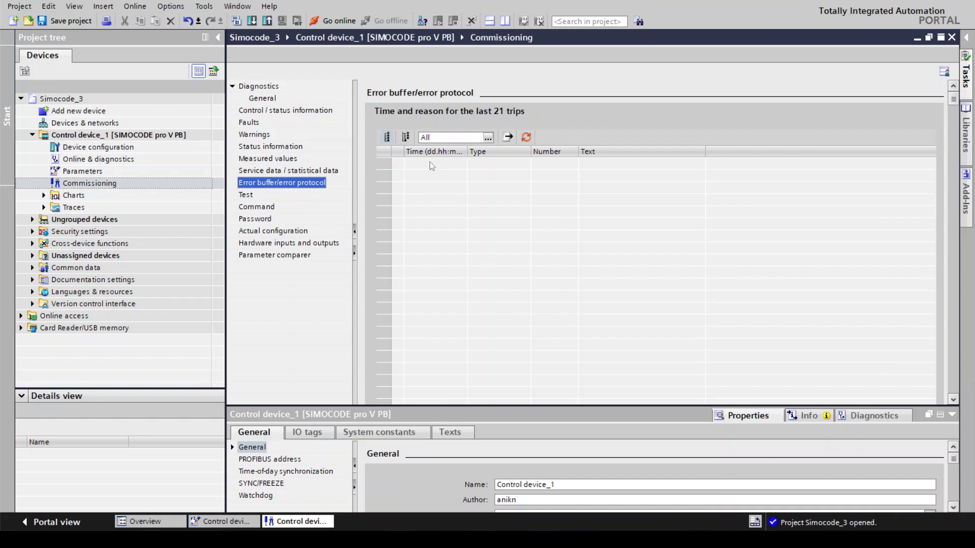
pyautogui.click(248, 199)
pyautogui.click(257, 211)
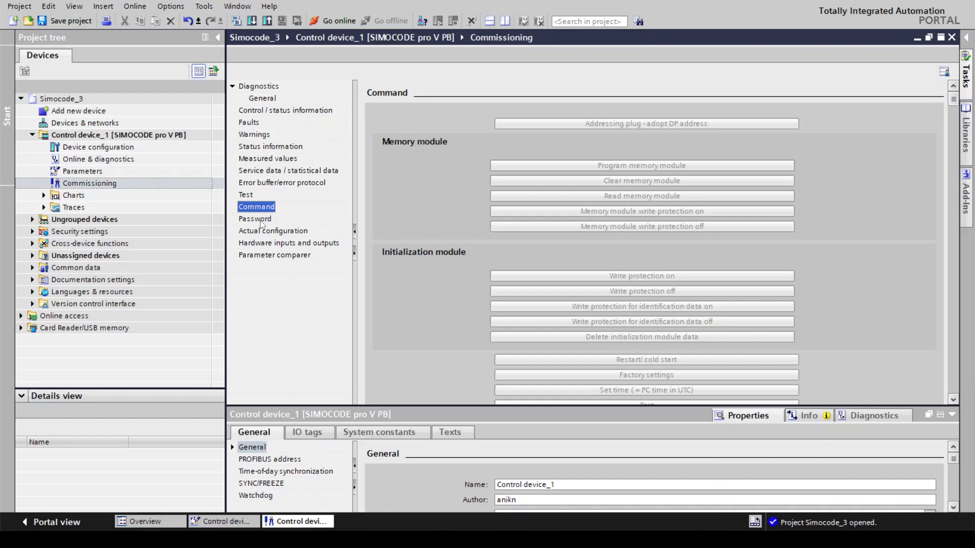
pyautogui.click(255, 219)
# Examine the actual configuration page, comparing the project configuration entries from the basic unit down to the multifunction module.
pyautogui.click(264, 233)
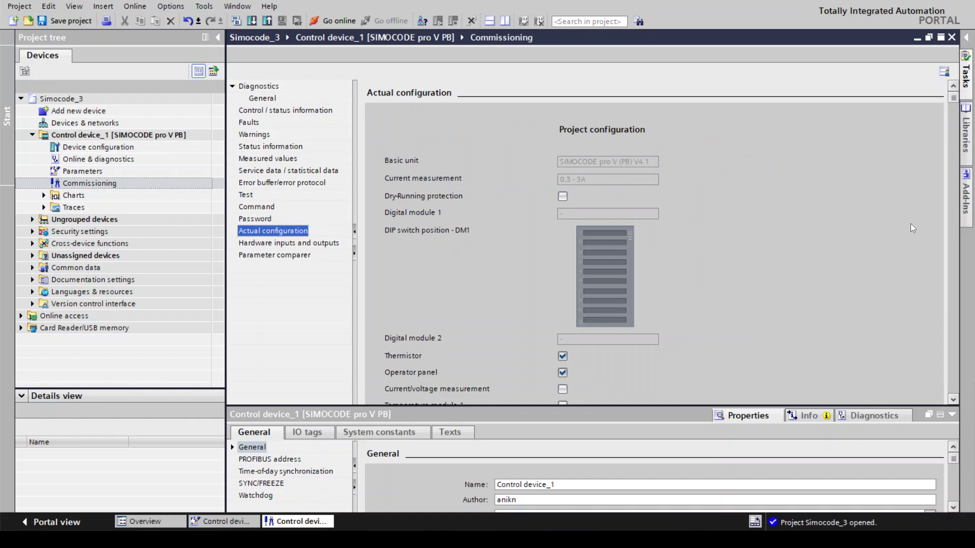
pyautogui.scroll(-3, 951, 331)
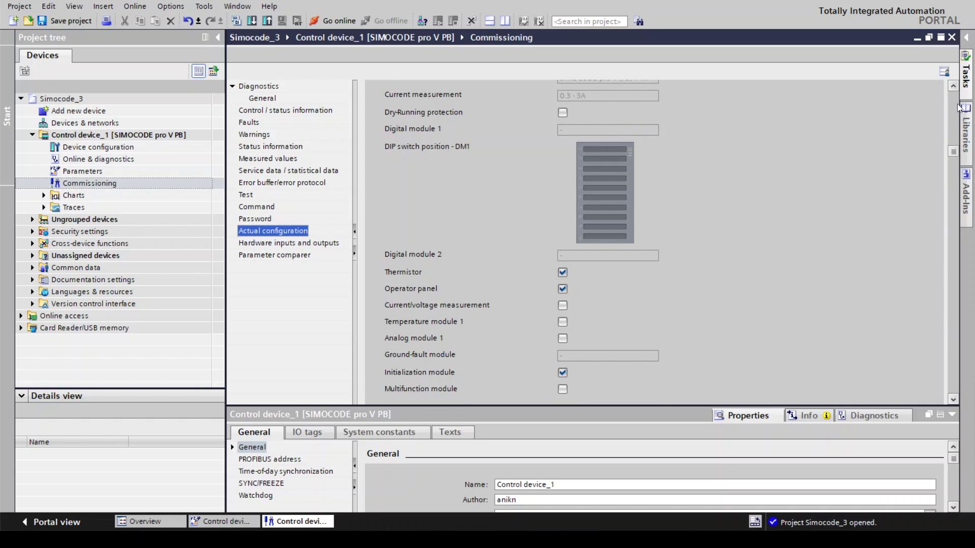
pyautogui.click(953, 87)
pyautogui.click(954, 88)
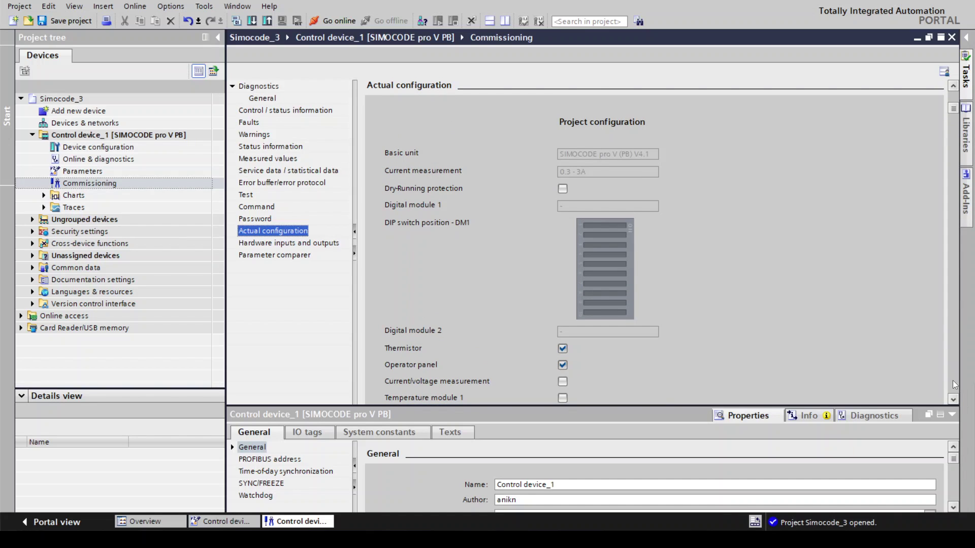
pyautogui.click(953, 400)
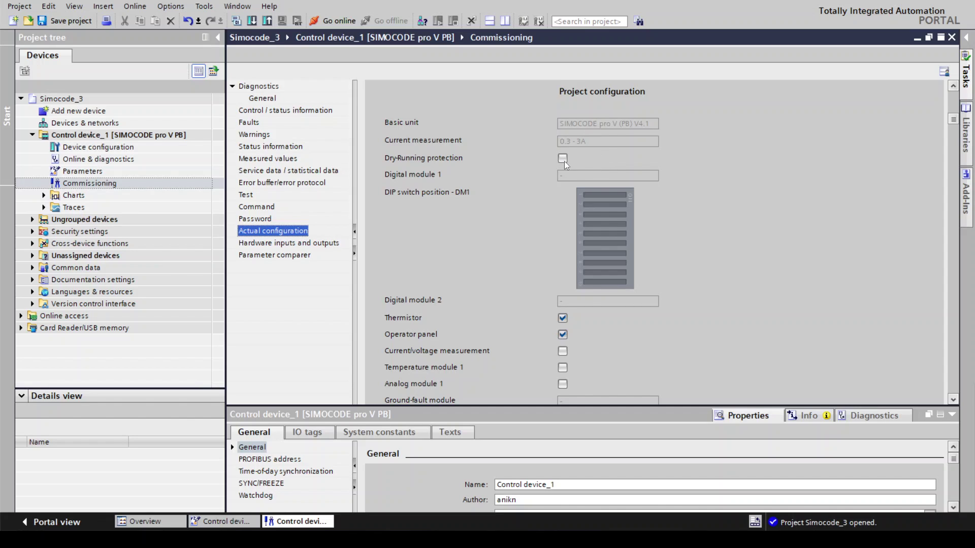
pyautogui.click(957, 397)
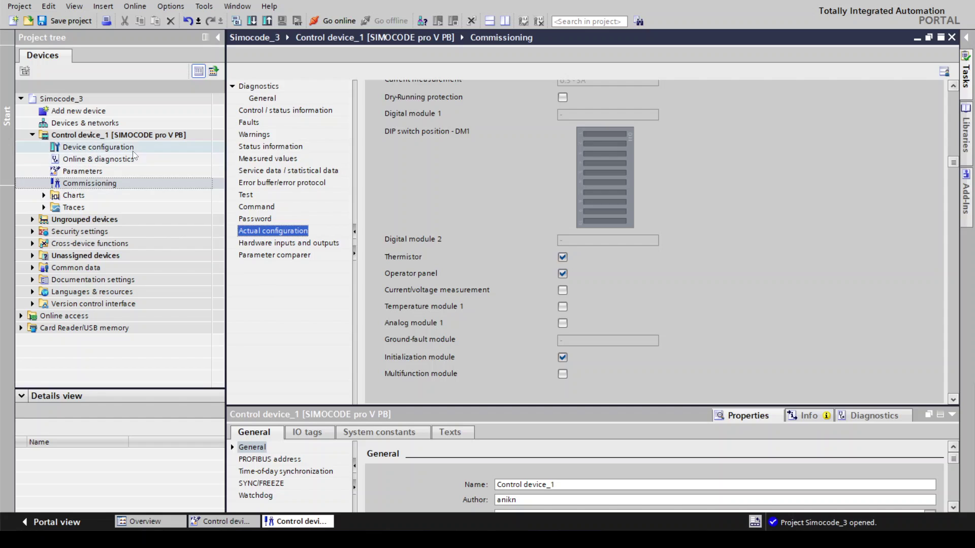
# Open the device configuration, add the multifunction module 3UF7 600-1A*01-0 beside the basic unit, and read its catalog description.
pyautogui.click(44, 197)
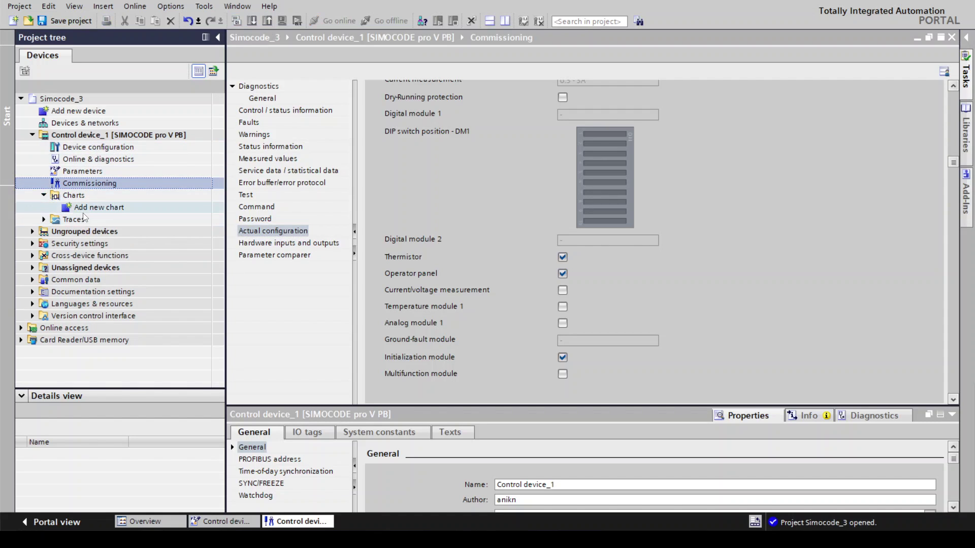
pyautogui.doubleClick(80, 147)
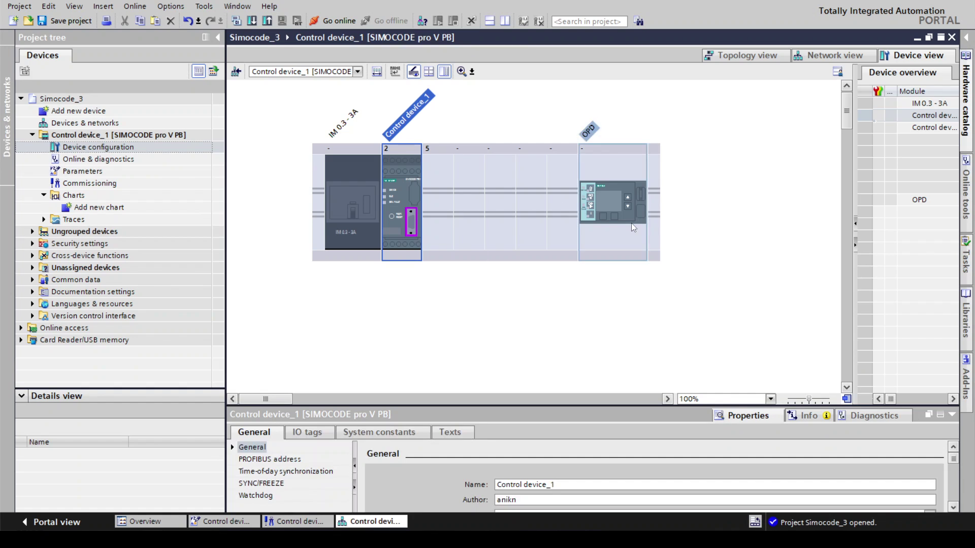
pyautogui.moveTo(856, 165); pyautogui.dragTo(723, 168)
pyautogui.click(966, 99)
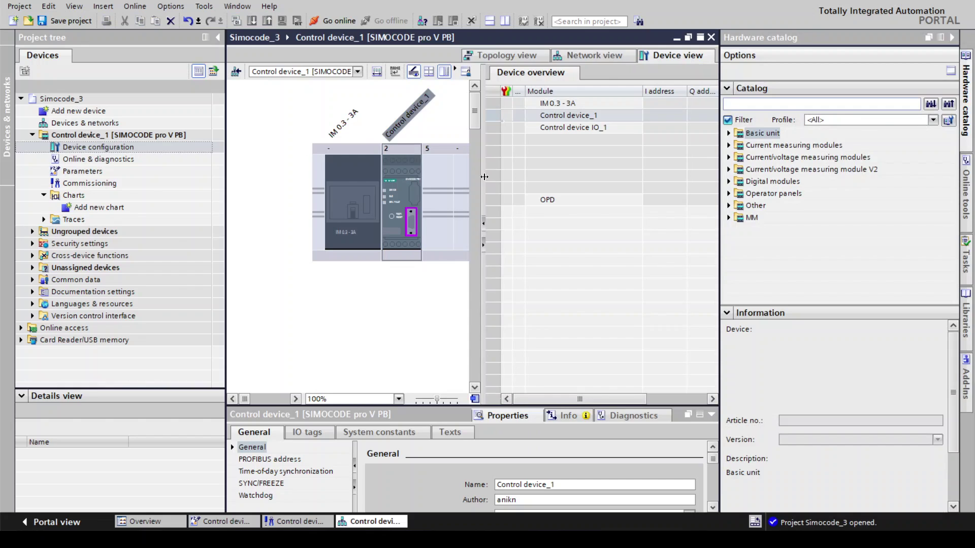
pyautogui.moveTo(484, 176); pyautogui.dragTo(639, 178)
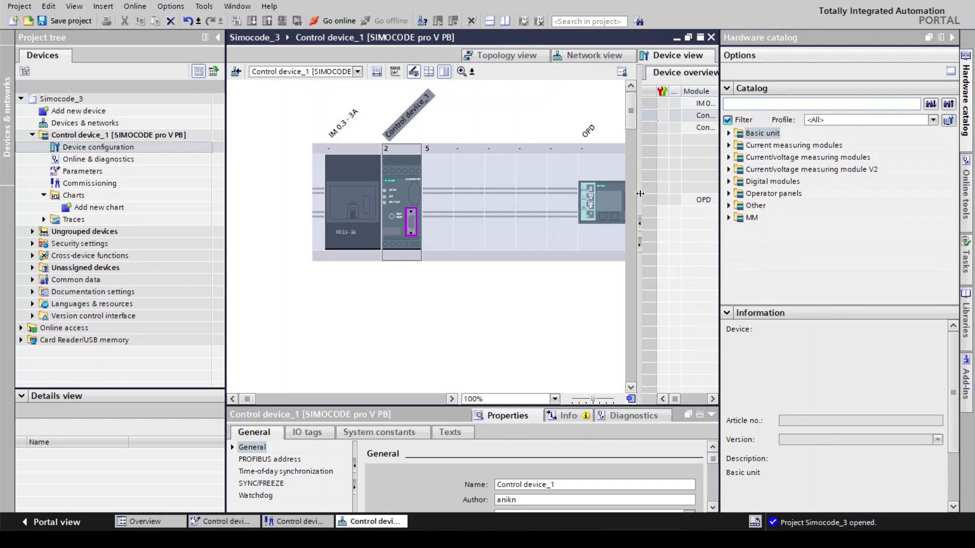
pyautogui.click(729, 218)
pyautogui.moveTo(752, 231); pyautogui.dragTo(432, 211)
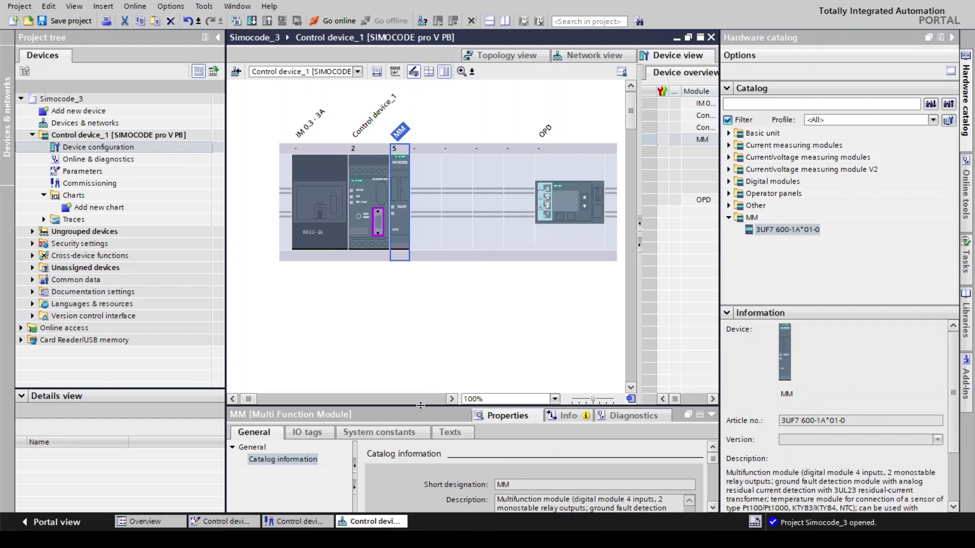
pyautogui.moveTo(420, 405); pyautogui.dragTo(424, 307)
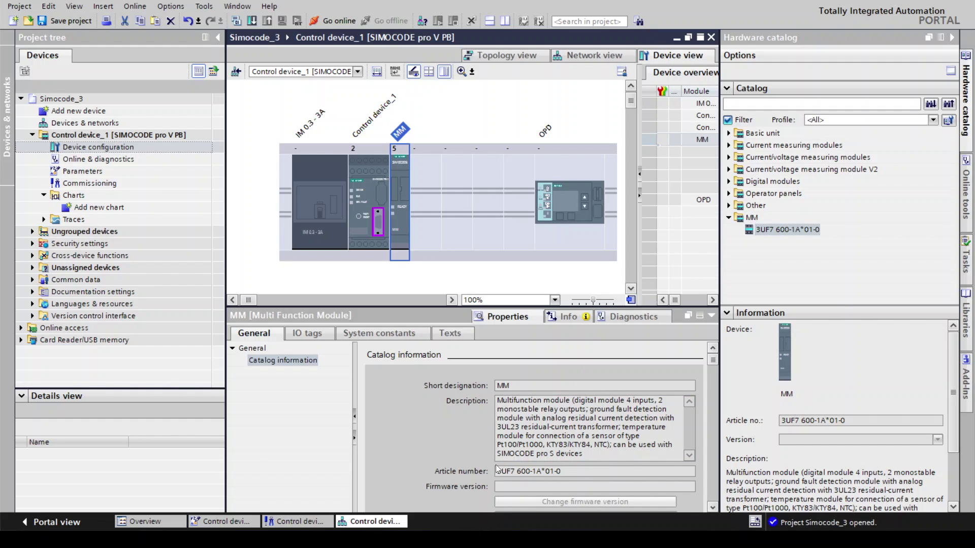
# Add the analog module 3UF7 400-1AA00-0 and the ground fault module 3UF7 510-1AA00-0 after the multifunction module.
pyautogui.click(729, 205)
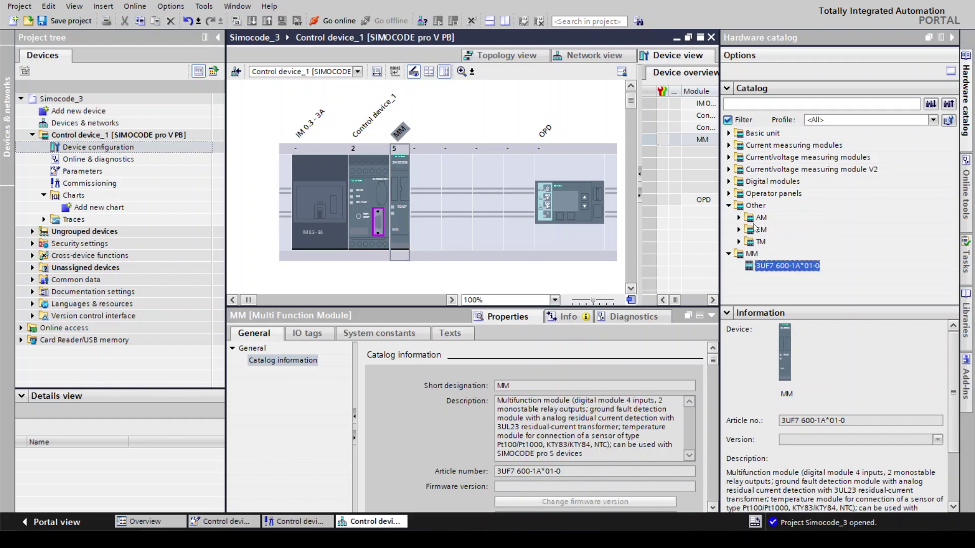
pyautogui.click(738, 217)
pyautogui.moveTo(780, 232); pyautogui.dragTo(433, 225)
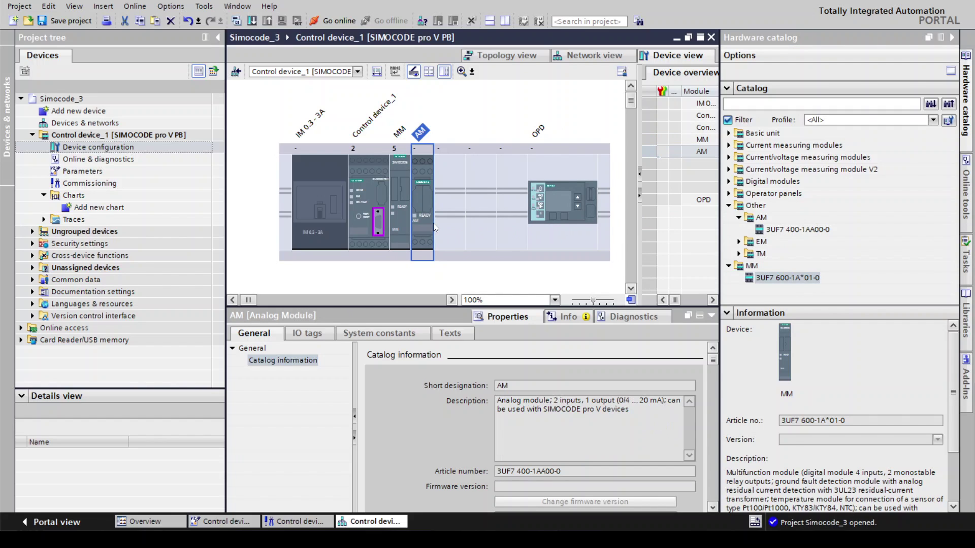
pyautogui.click(739, 243)
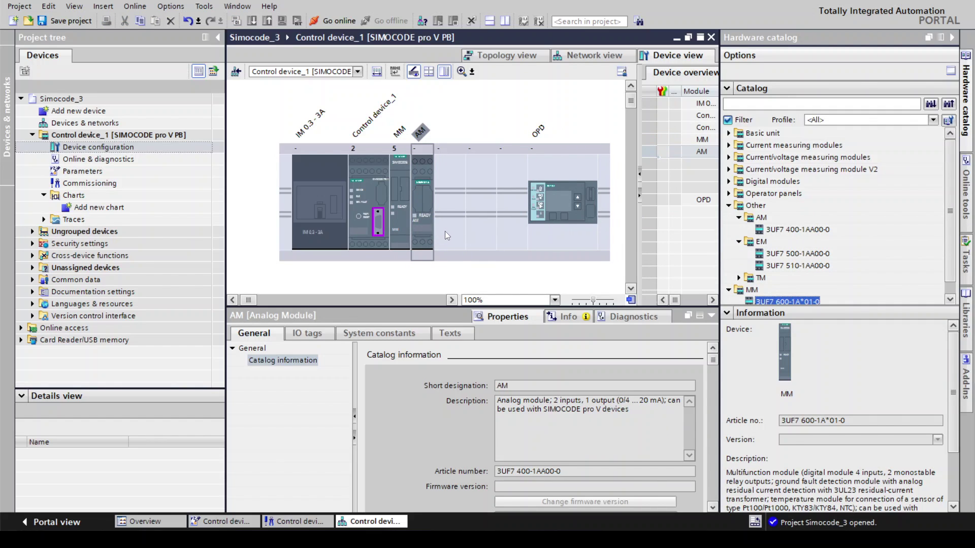
pyautogui.moveTo(782, 268); pyautogui.dragTo(460, 220)
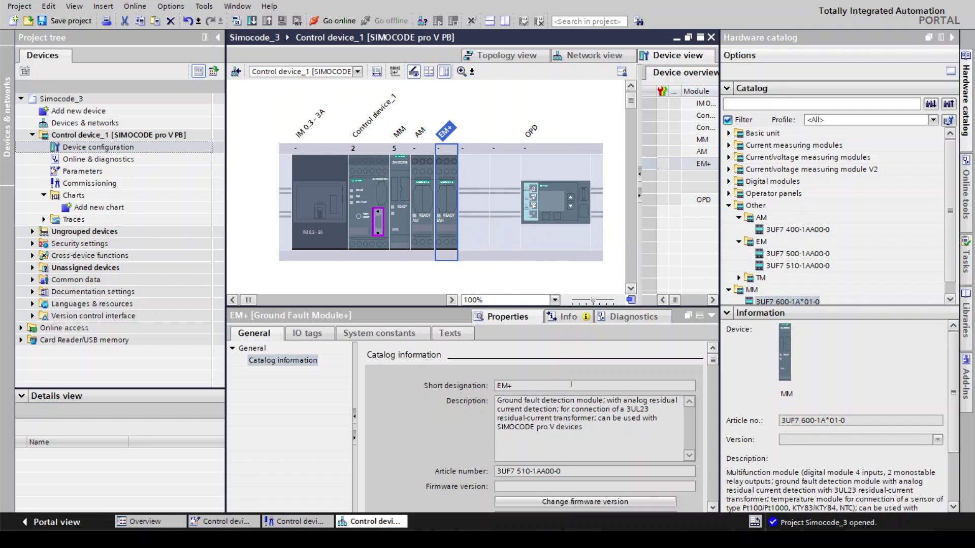
# Add the temperature module 3UF7 700-1AA00-0 and the monostable digital module 3UF7 300-1A*00-0 in the next two slots.
pyautogui.click(739, 278)
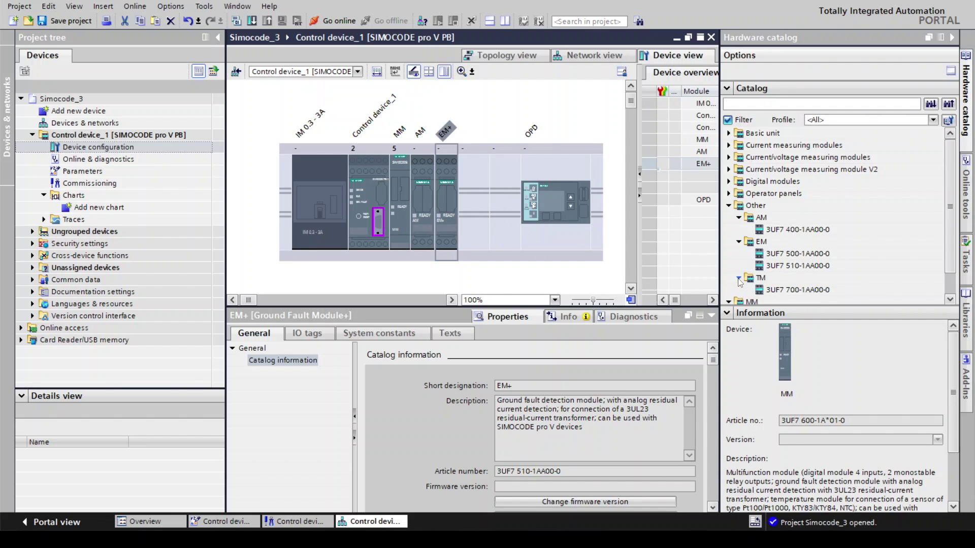
pyautogui.moveTo(766, 292); pyautogui.dragTo(465, 224)
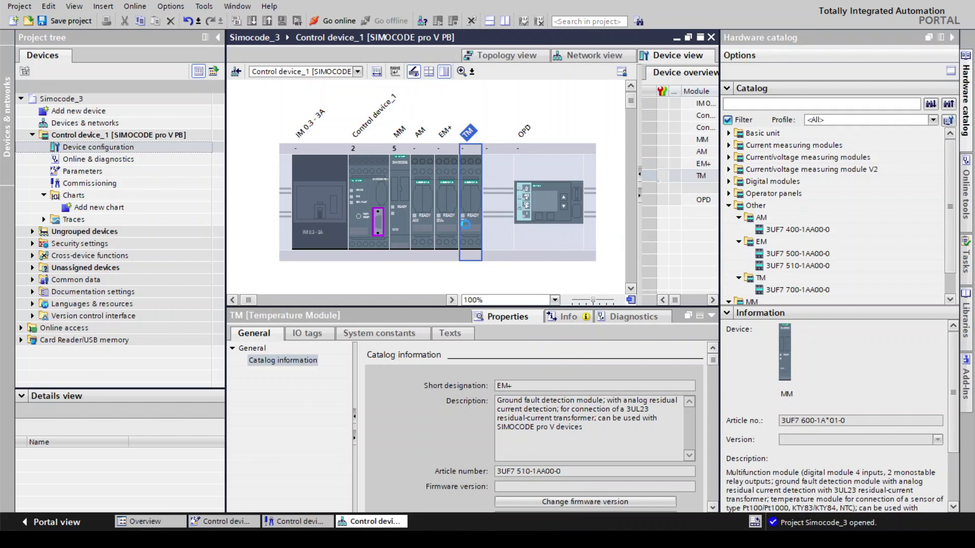
pyautogui.doubleClick(741, 188)
pyautogui.click(739, 194)
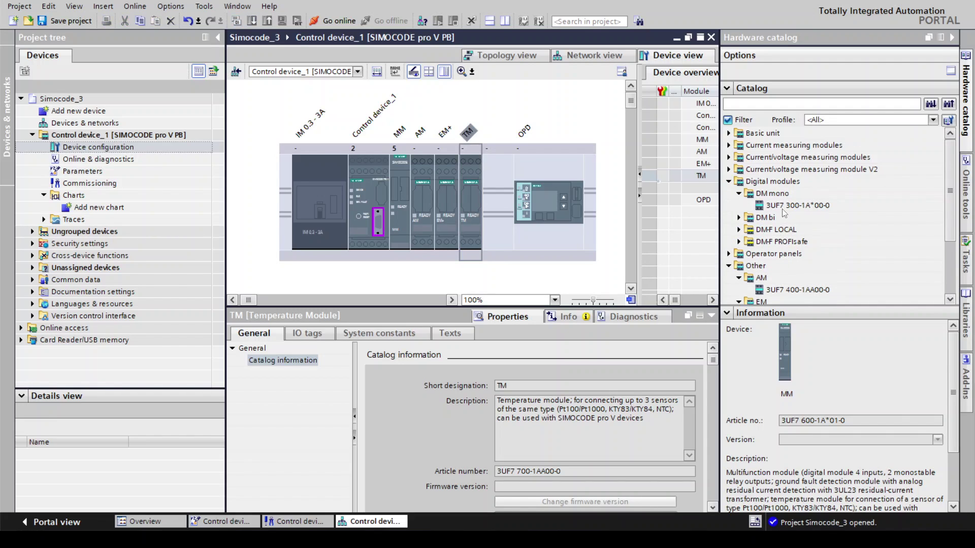
pyautogui.moveTo(784, 208); pyautogui.dragTo(504, 212)
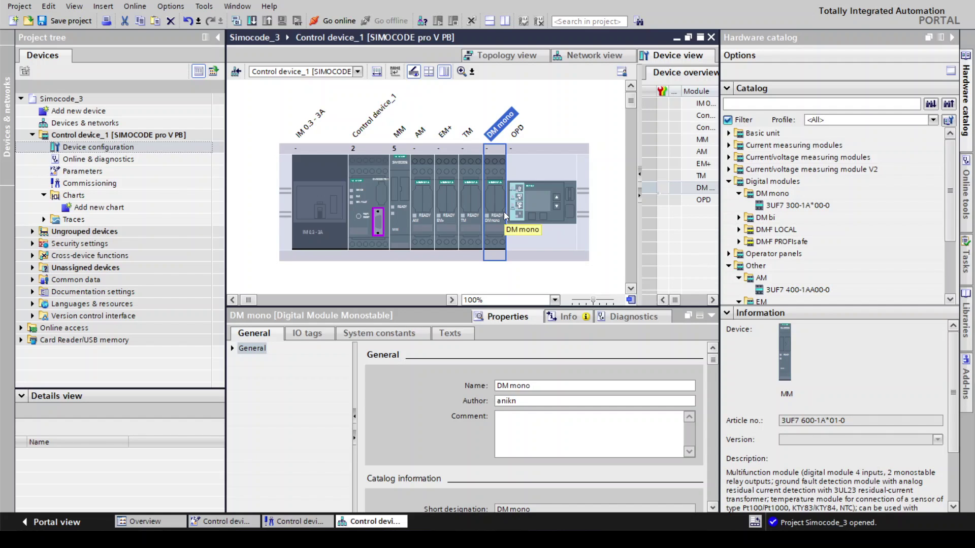
# Replace the analog module AM with a second monostable digital module 3UF7 300-1A*00-0.
pyautogui.click(415, 210)
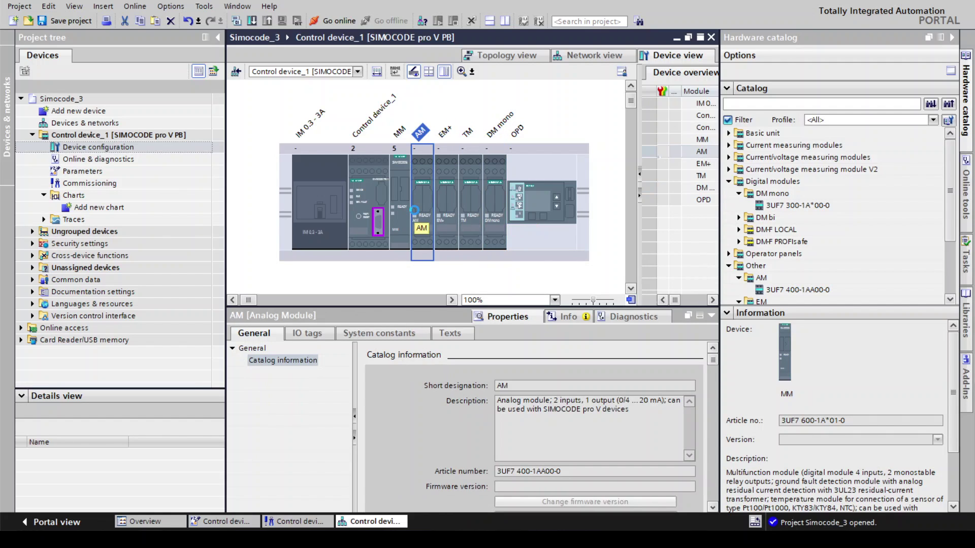
pyautogui.press('Delete')
pyautogui.click(523, 292)
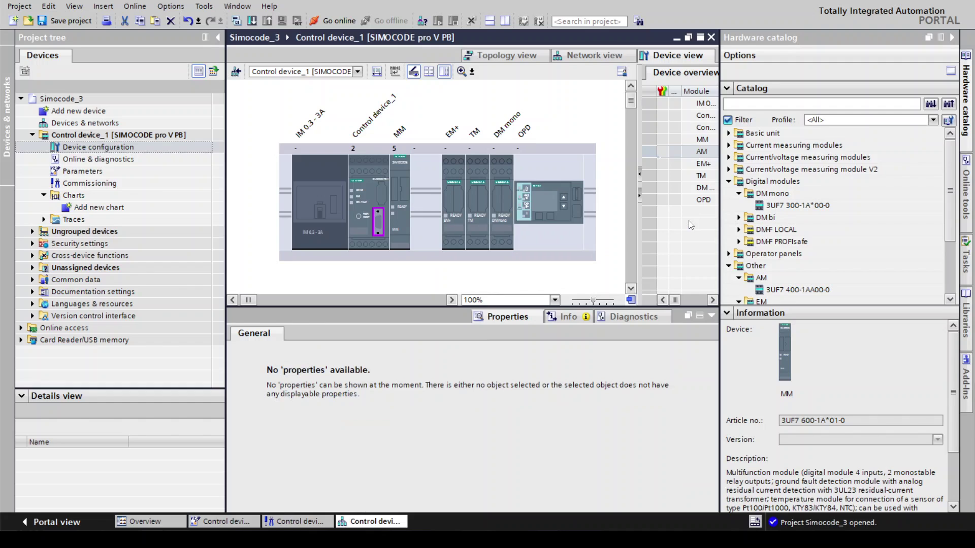
pyautogui.moveTo(785, 205); pyautogui.dragTo(424, 223)
# Delete the ground fault module EM+ and try to add another monostable digital module 3UF7 300-1A*00-0.
pyautogui.click(443, 221)
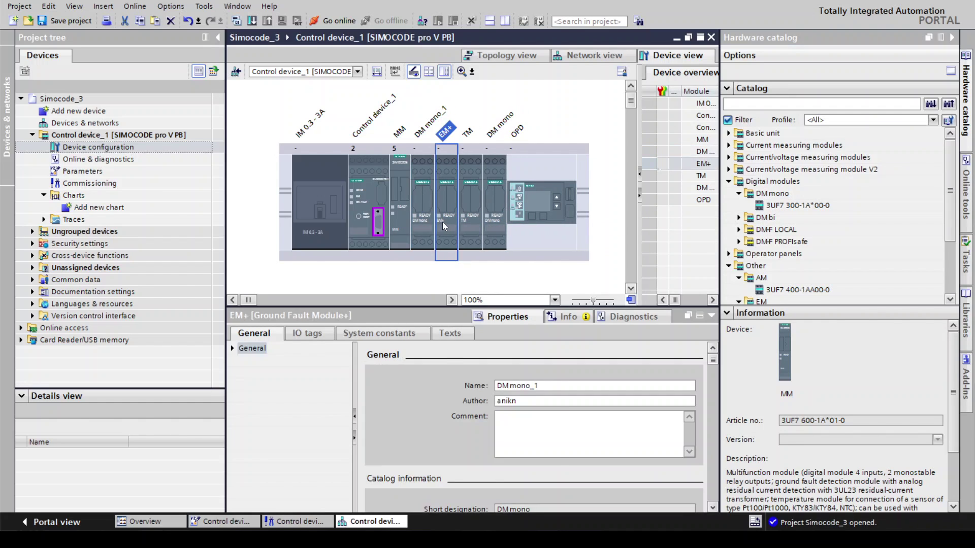
pyautogui.press('Delete')
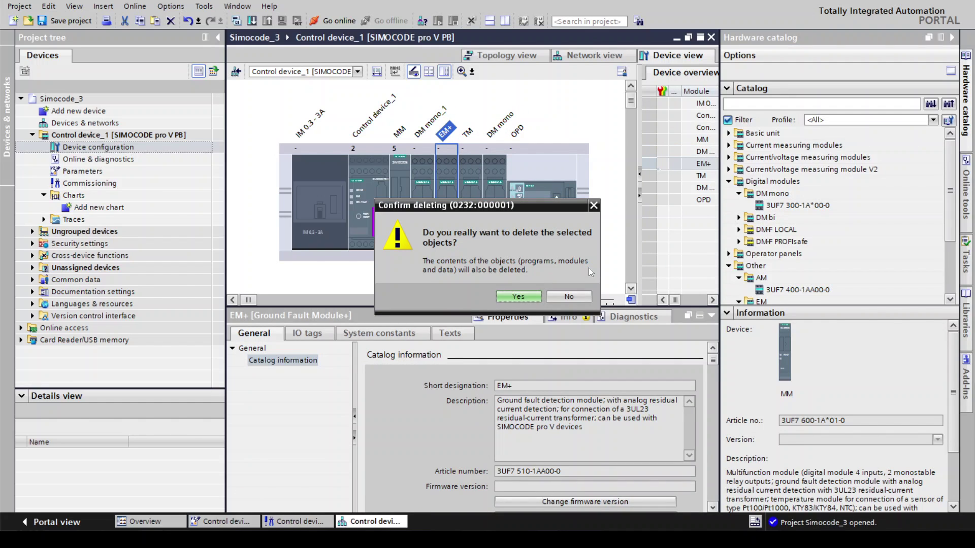
pyautogui.click(518, 297)
pyautogui.moveTo(792, 206); pyautogui.dragTo(495, 193)
# Replace the operator panel with display by the titanium grey operator panel OP 3UF7 200-1AA01-0.
pyautogui.click(566, 201)
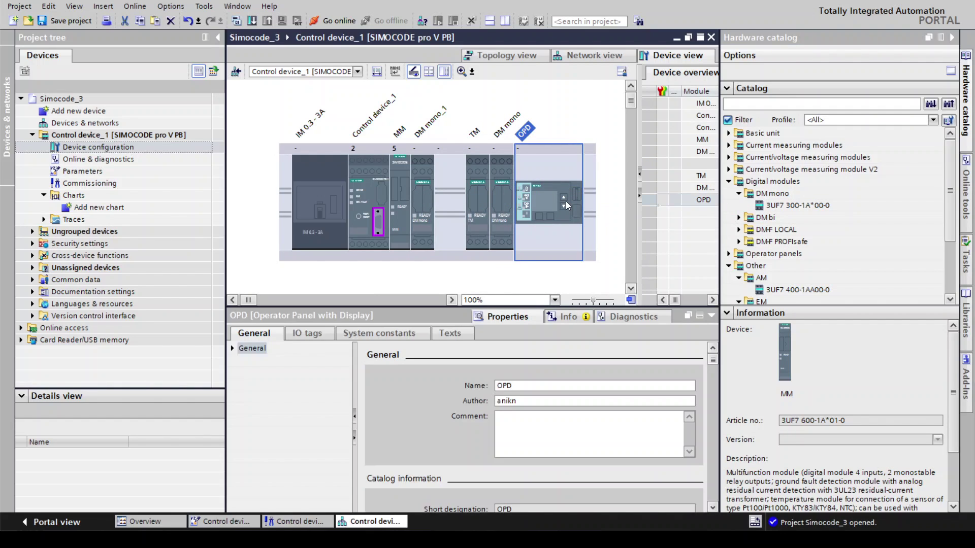
pyautogui.press('Delete')
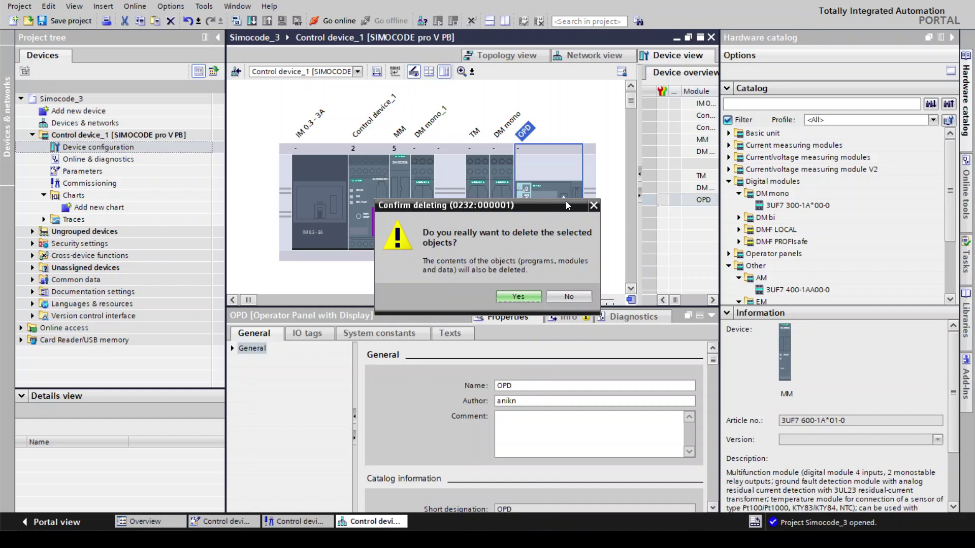
pyautogui.click(526, 296)
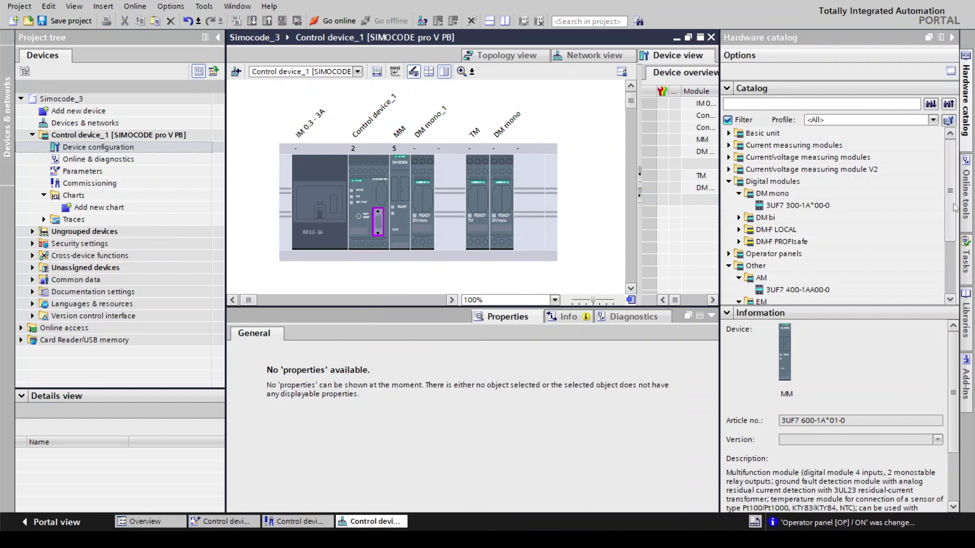
pyautogui.scroll(-3, 952, 203)
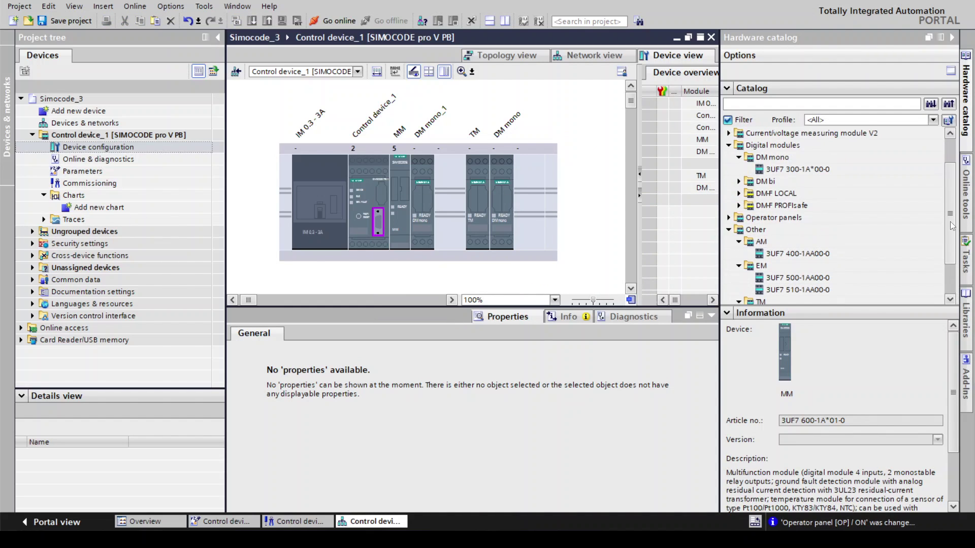
pyautogui.click(728, 218)
pyautogui.click(739, 229)
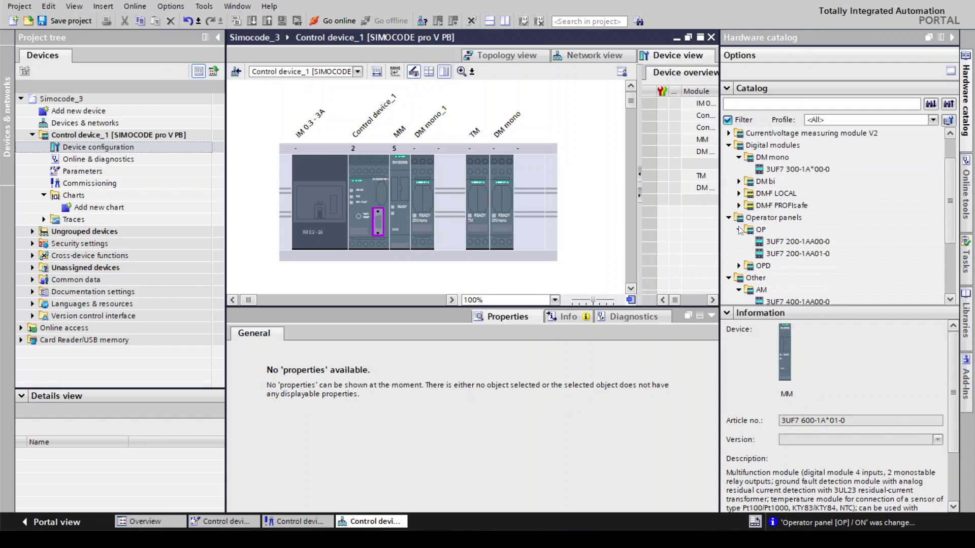
pyautogui.moveTo(797, 254); pyautogui.dragTo(529, 210)
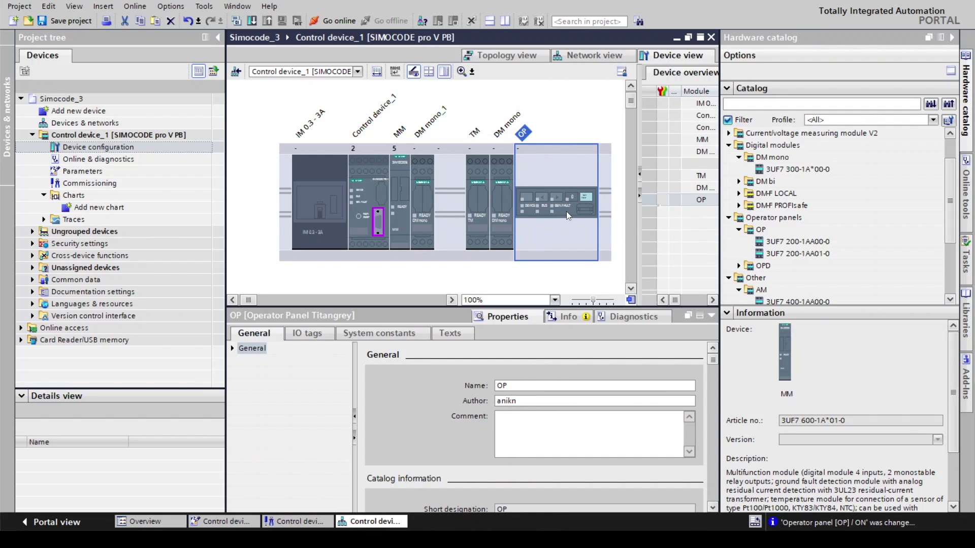
# Replace the titanium grey operator panel with the Ch/Ru version of the operator panel with display.
pyautogui.press('Delete')
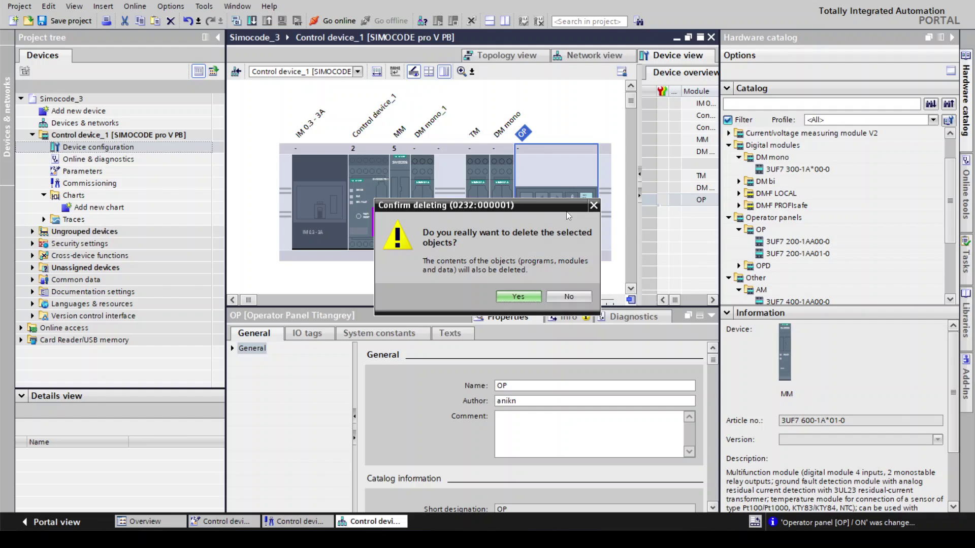
pyautogui.click(526, 299)
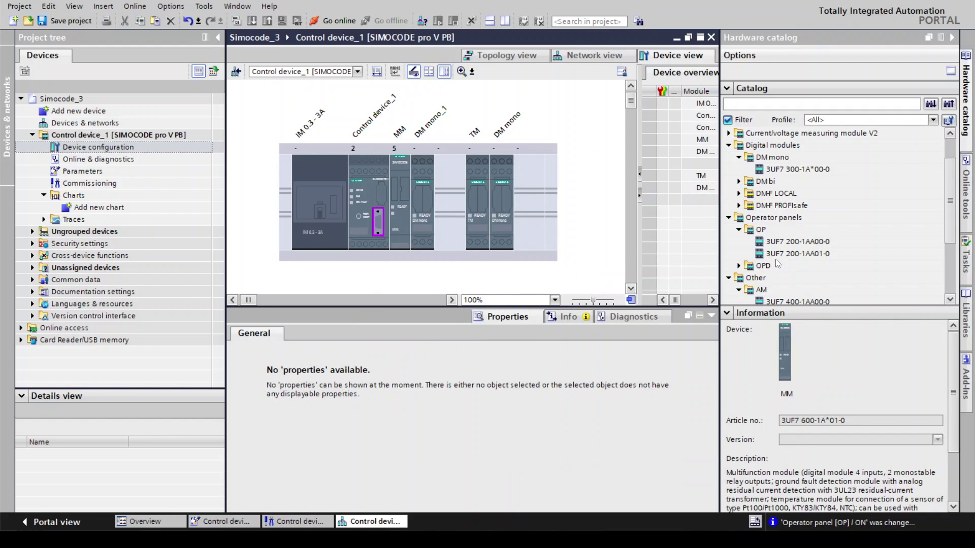
pyautogui.click(740, 265)
pyautogui.moveTo(780, 288); pyautogui.dragTo(529, 208)
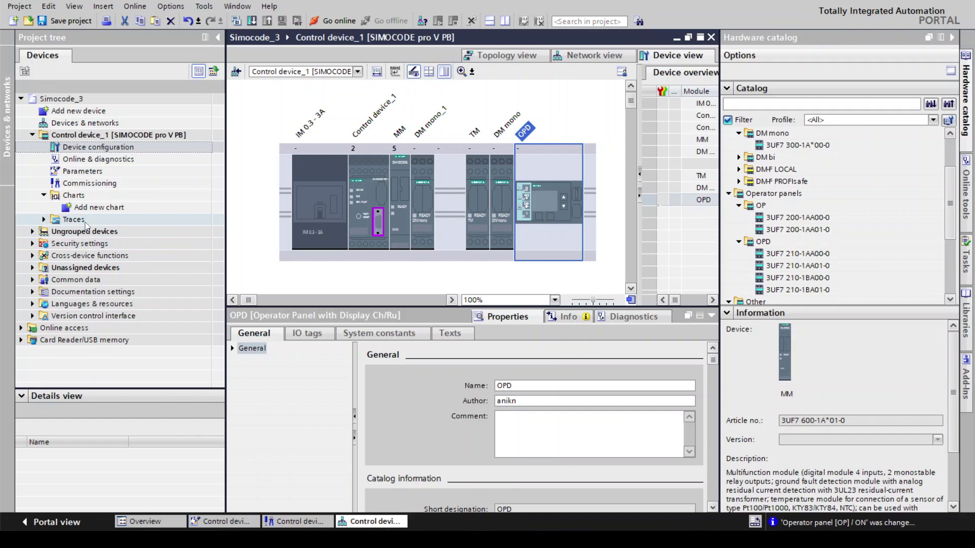
# Add a new chart named dol under Control device_1 and open it, accepting the SIMOCODE ES requirement.
pyautogui.click(44, 219)
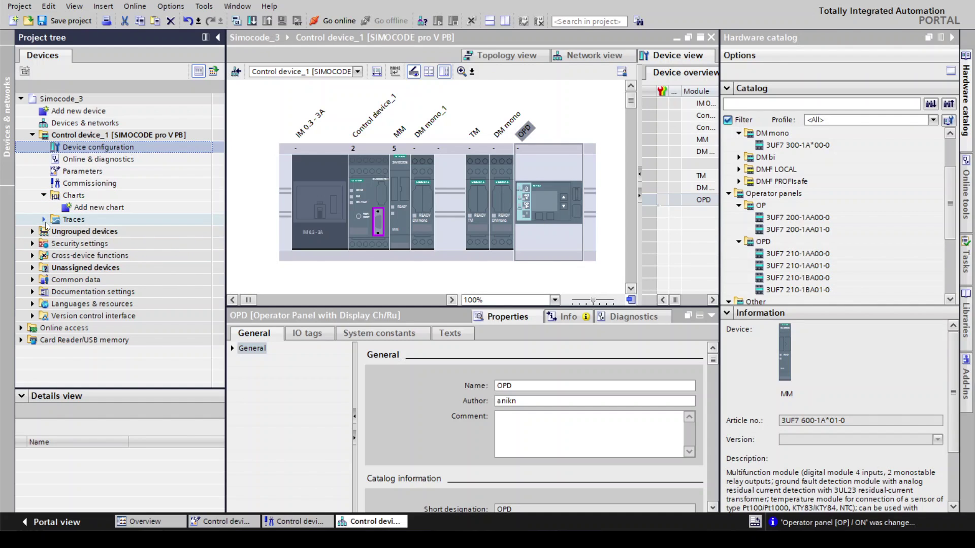
pyautogui.click(90, 209)
pyautogui.doubleClick(89, 210)
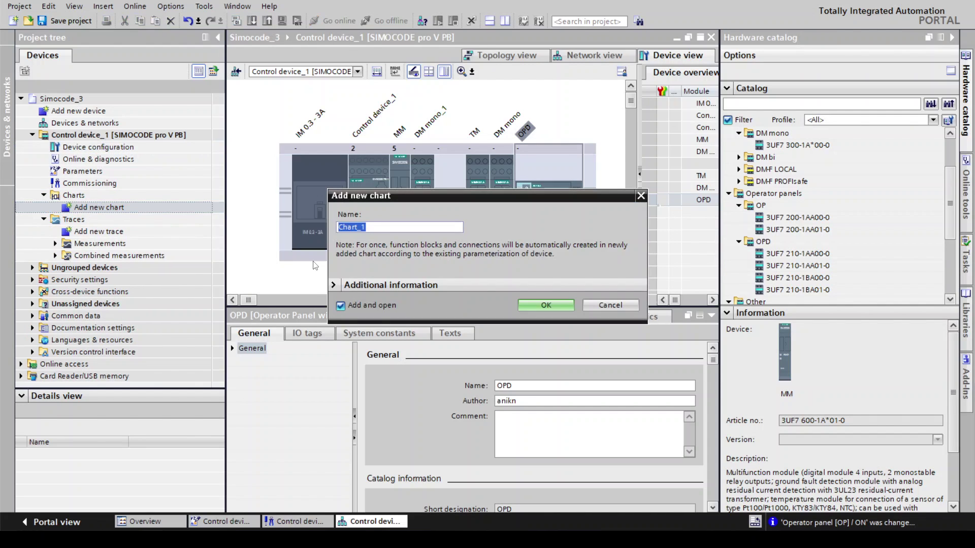
pyautogui.write('dol')
pyautogui.press('Return')
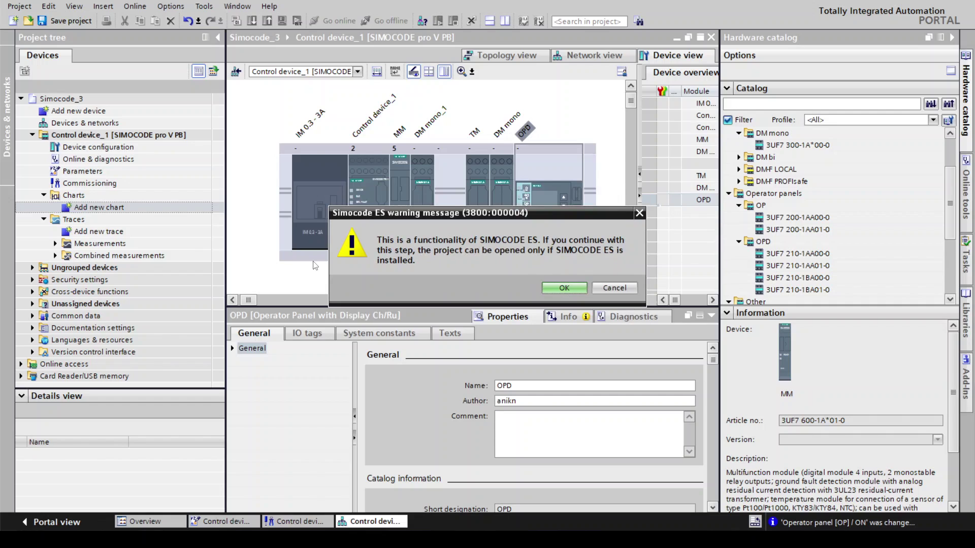
pyautogui.click(562, 289)
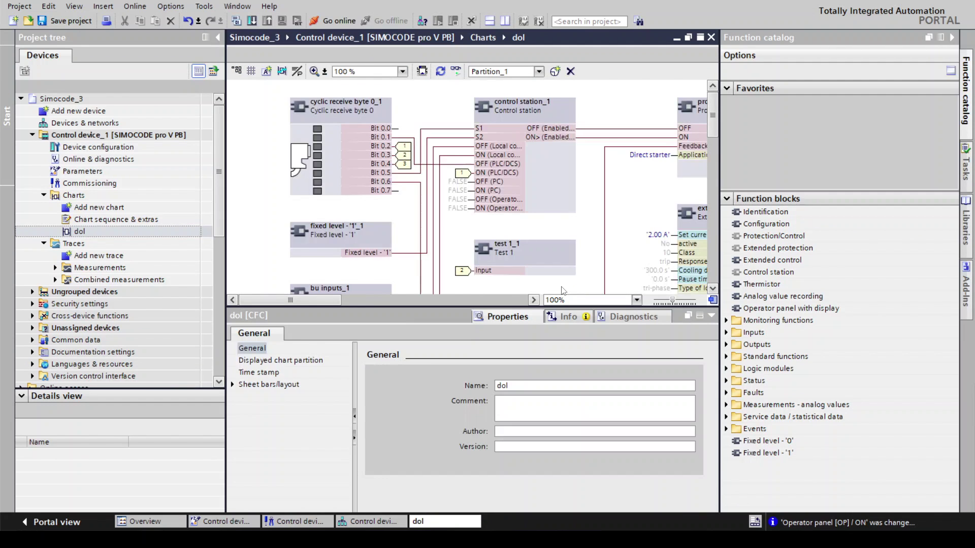
# Examine the generated function blocks and connections in the dol chart, focusing on the inputs of the control station block.
pyautogui.scroll(-3, 573, 213)
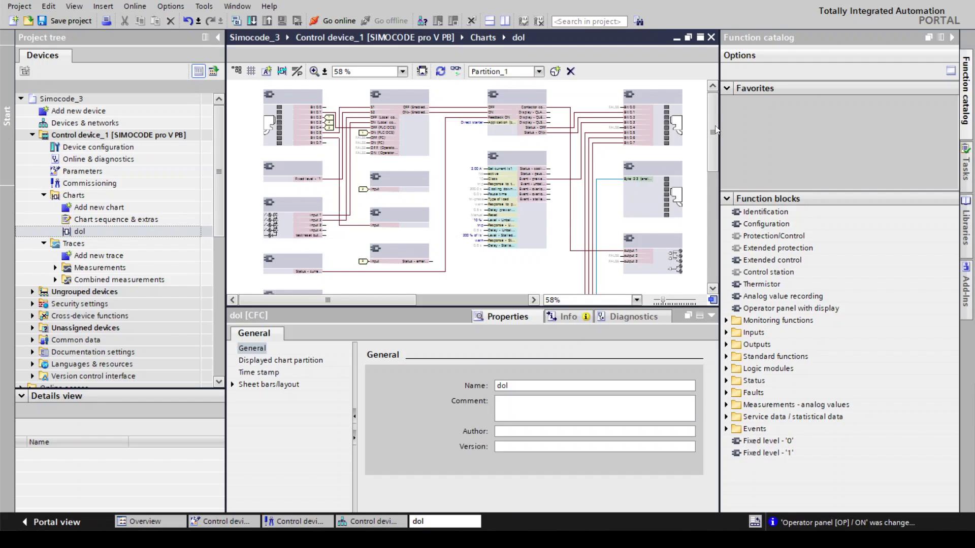
pyautogui.scroll(-1, 716, 131)
pyautogui.scroll(1, 718, 126)
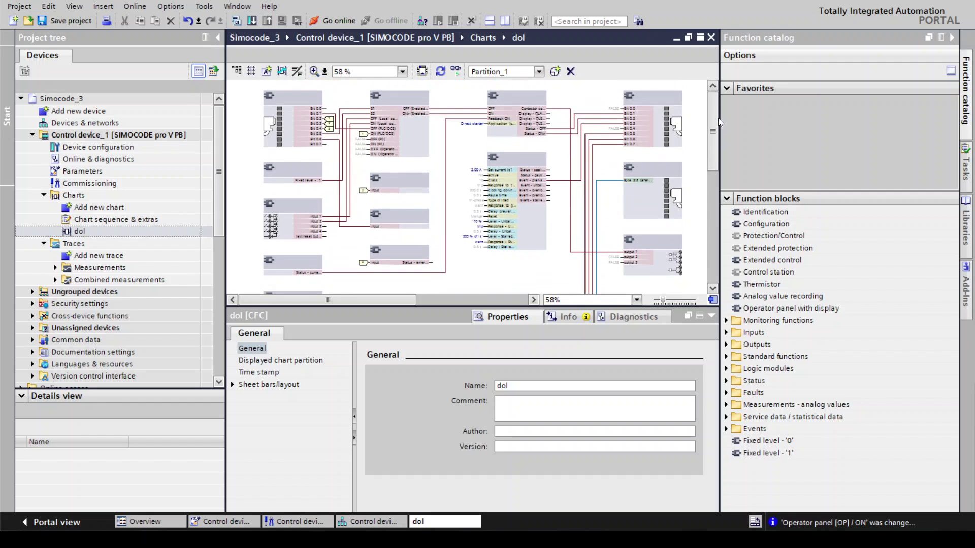
pyautogui.moveTo(717, 123)
pyautogui.mouseDown()
pyautogui.moveTo(729, 200)
pyautogui.moveTo(727, 116)
pyautogui.moveTo(731, 148)
pyautogui.moveTo(718, 118)
pyautogui.mouseUp()
pyautogui.click(403, 100)
pyautogui.scroll(4, 403, 100)
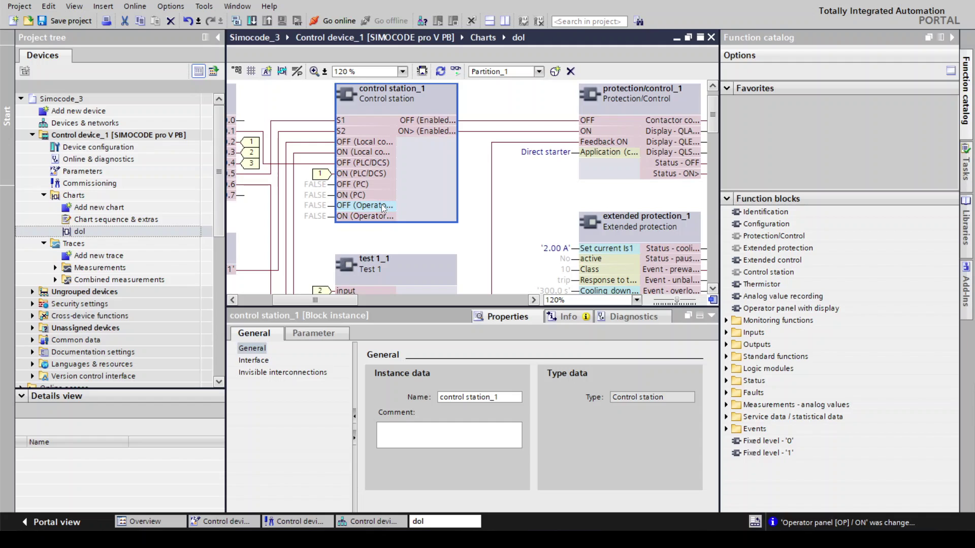
pyautogui.scroll(-2, 507, 202)
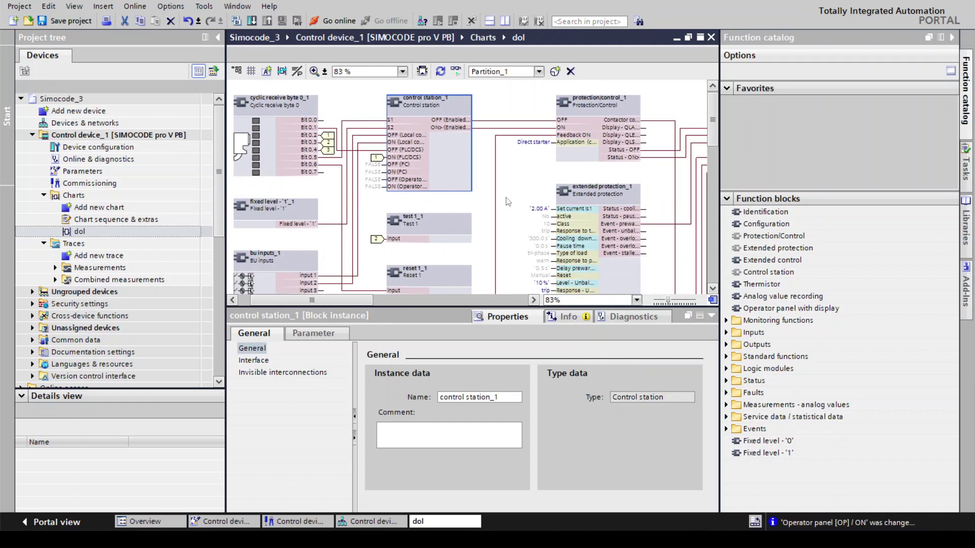
# Set the Set current Is1 parameter of the extended protection block to 2.20 A.
pyautogui.moveTo(713, 131); pyautogui.dragTo(716, 145)
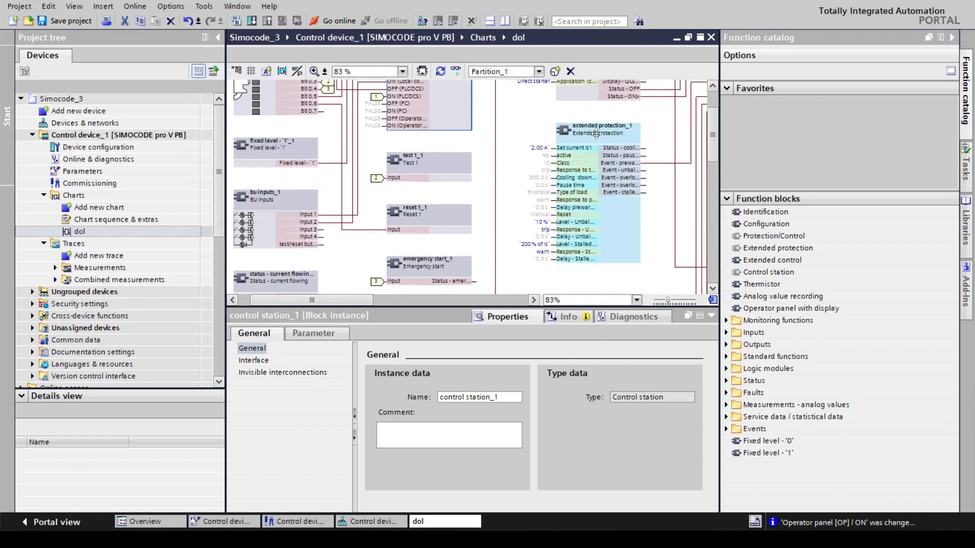
pyautogui.click(541, 148)
pyautogui.click(538, 149)
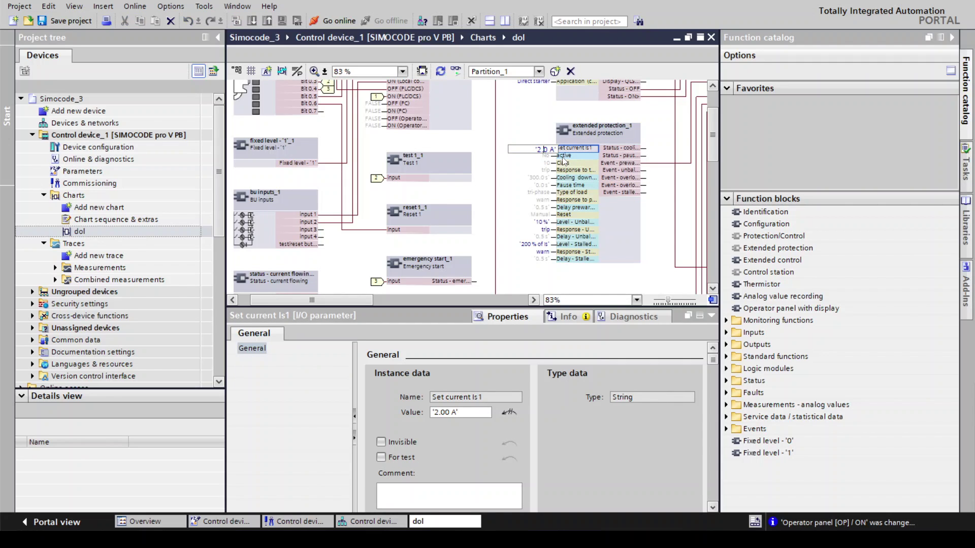
pyautogui.press('BackSpace')
pyautogui.write('2')
pyautogui.press('Return')
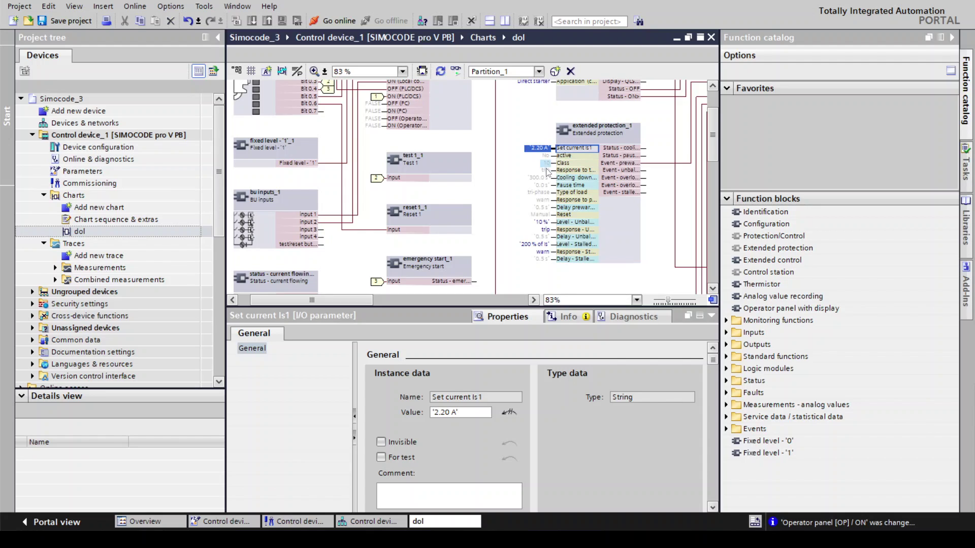
# Set the unbalance protection level of the extended protection block to 15 % and its response to deactivated.
pyautogui.click(542, 224)
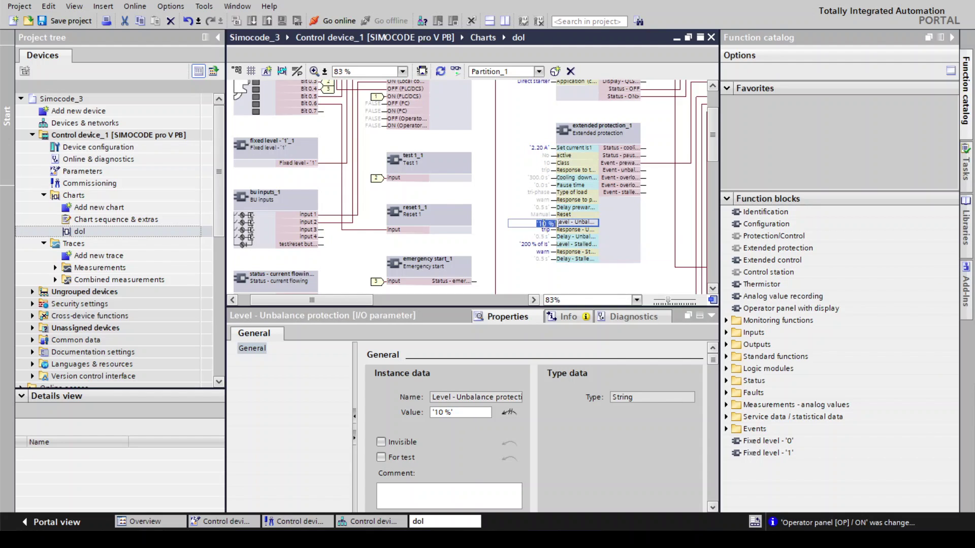
pyautogui.press('BackSpace')
pyautogui.write('5')
pyautogui.press('Return')
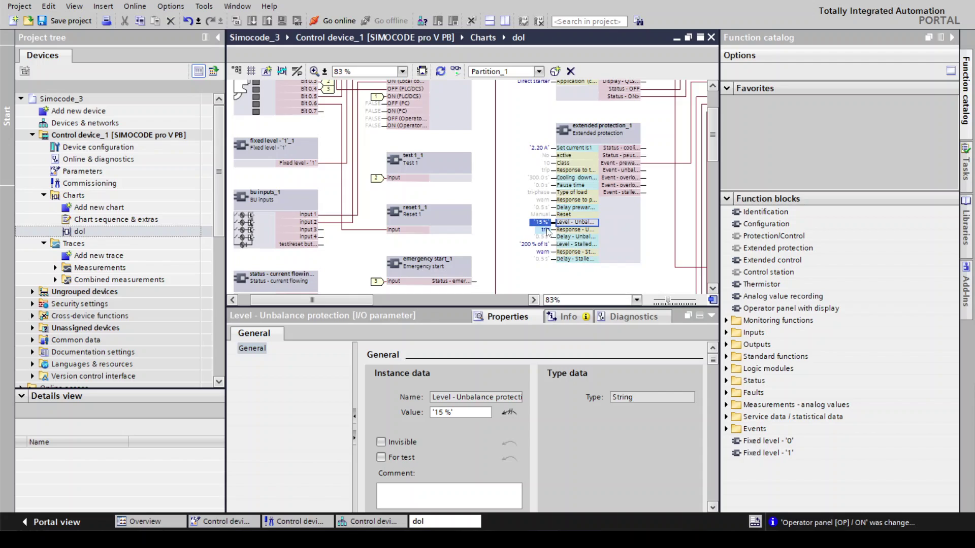
pyautogui.click(547, 229)
pyautogui.click(553, 231)
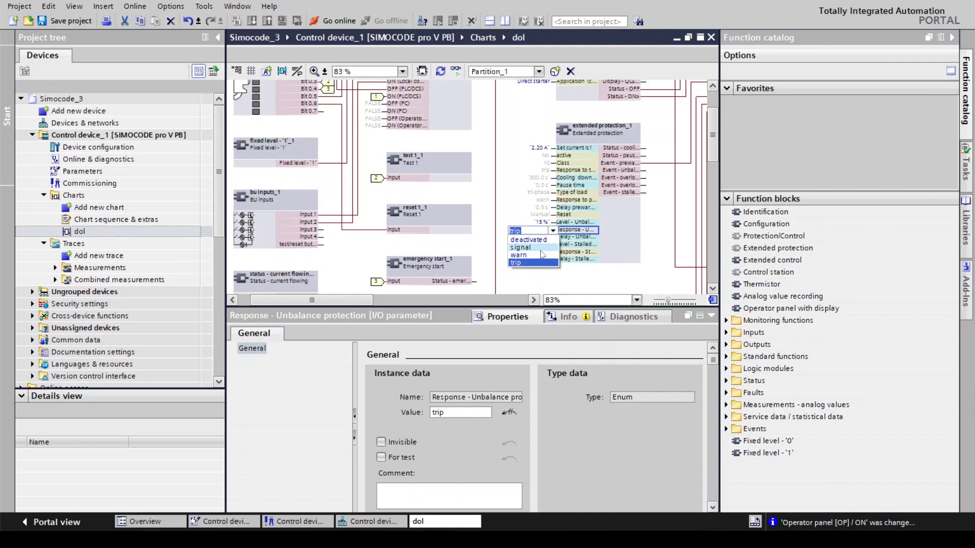
pyautogui.click(528, 240)
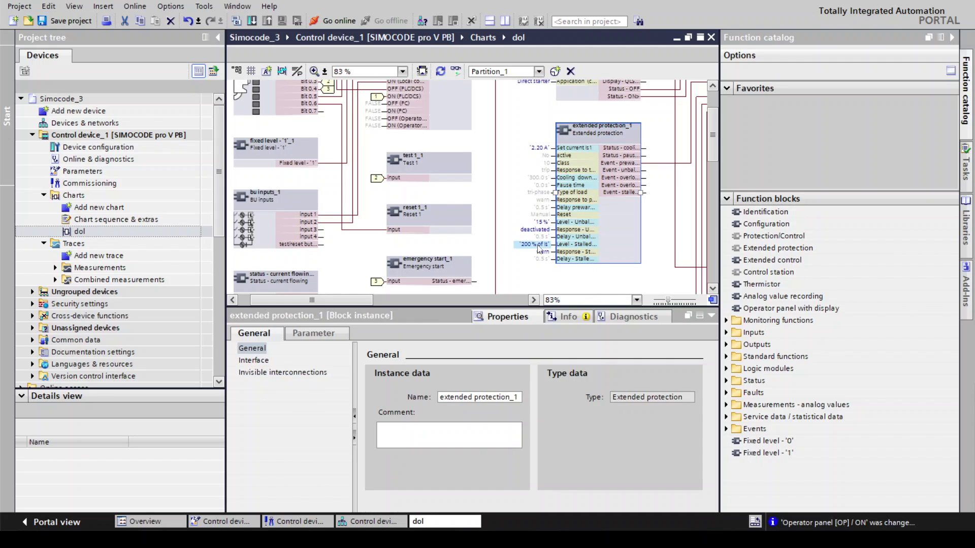
# Set the stalled rotor level of the extended protection block to 152 % of Is.
pyautogui.click(552, 246)
pyautogui.click(552, 246)
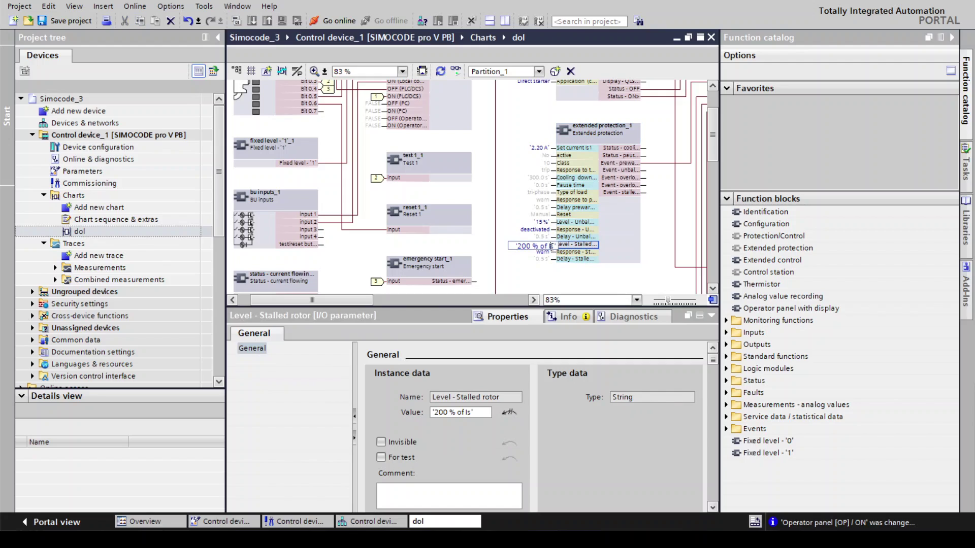
pyautogui.click(530, 246)
pyautogui.press('BackSpace')
pyautogui.press('BackSpace')
pyautogui.press('BackSpace')
pyautogui.press('BackSpace')
pyautogui.press('BackSpace')
pyautogui.write('150')
pyautogui.press('Return')
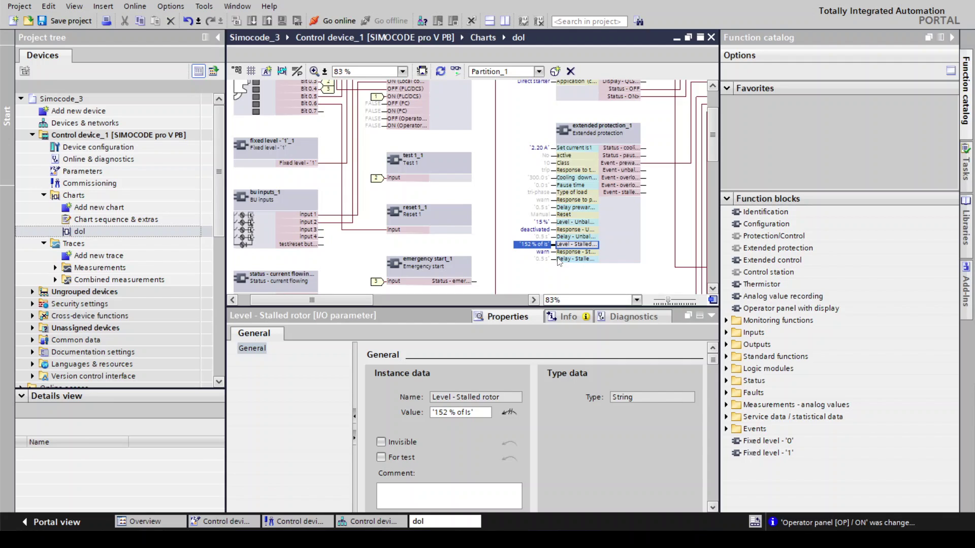
# View the available stalled rotor responses of the extended protection block without choosing one.
pyautogui.click(553, 253)
pyautogui.click(553, 253)
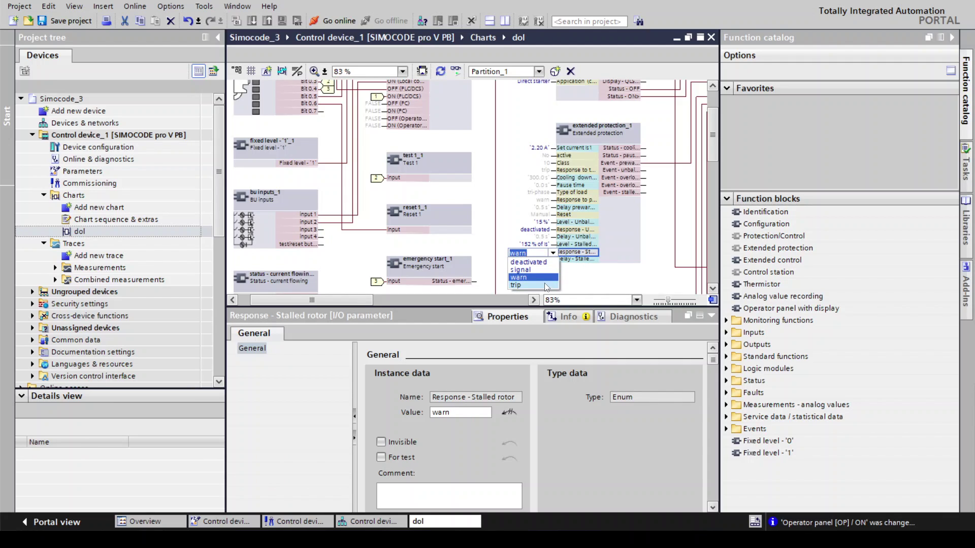
pyautogui.press('Escape')
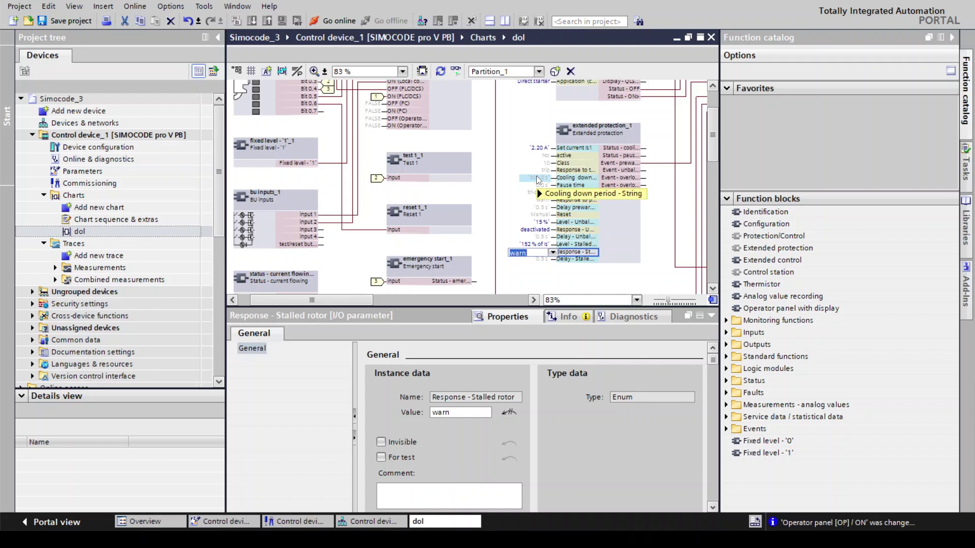
pyautogui.moveTo(712, 140); pyautogui.dragTo(722, 98)
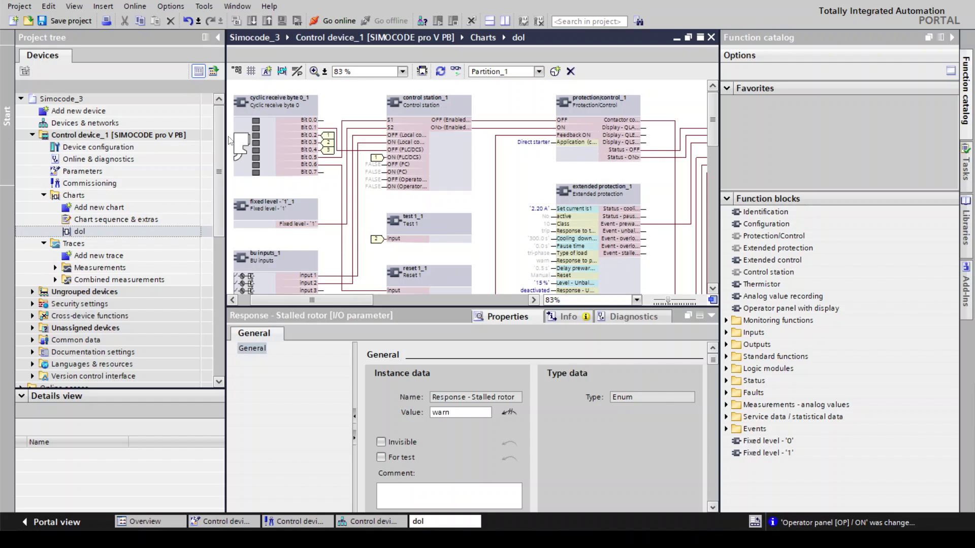
pyautogui.scroll(-2, 224, 152)
pyautogui.scroll(2, 225, 148)
pyautogui.click(494, 218)
pyautogui.click(502, 192)
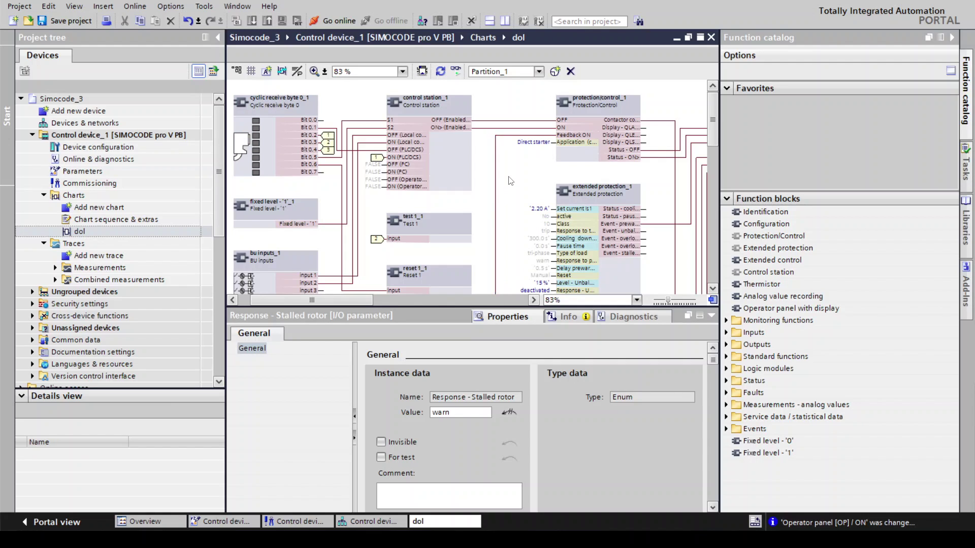